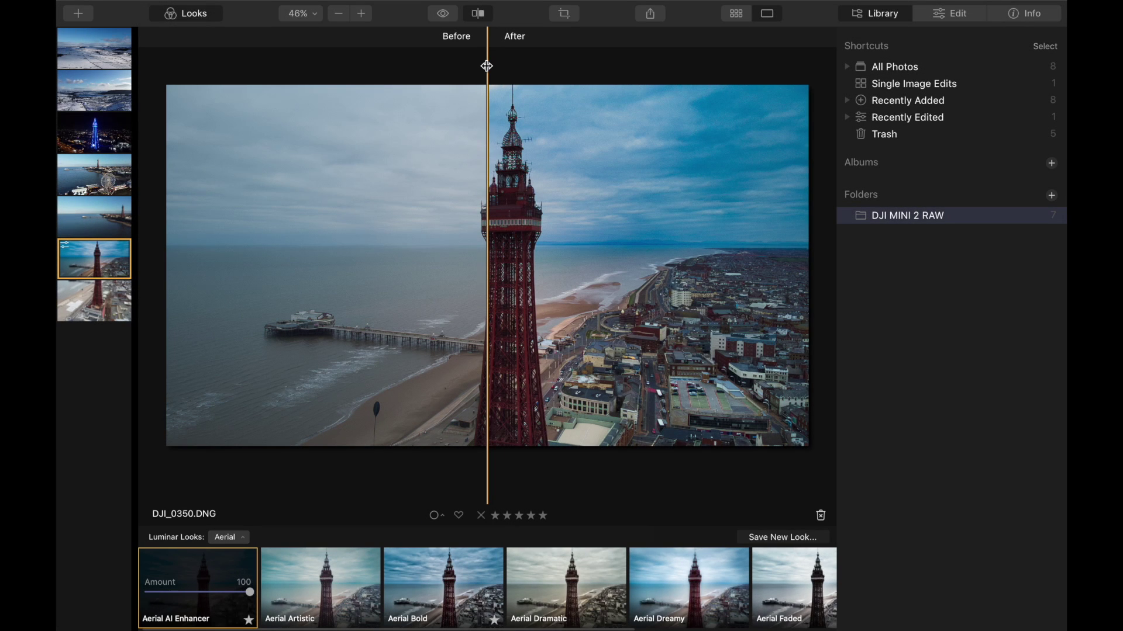
Open Skylum's Luminar 4 page from the Google search results.
left_click_drag(486, 66, 182, 187)
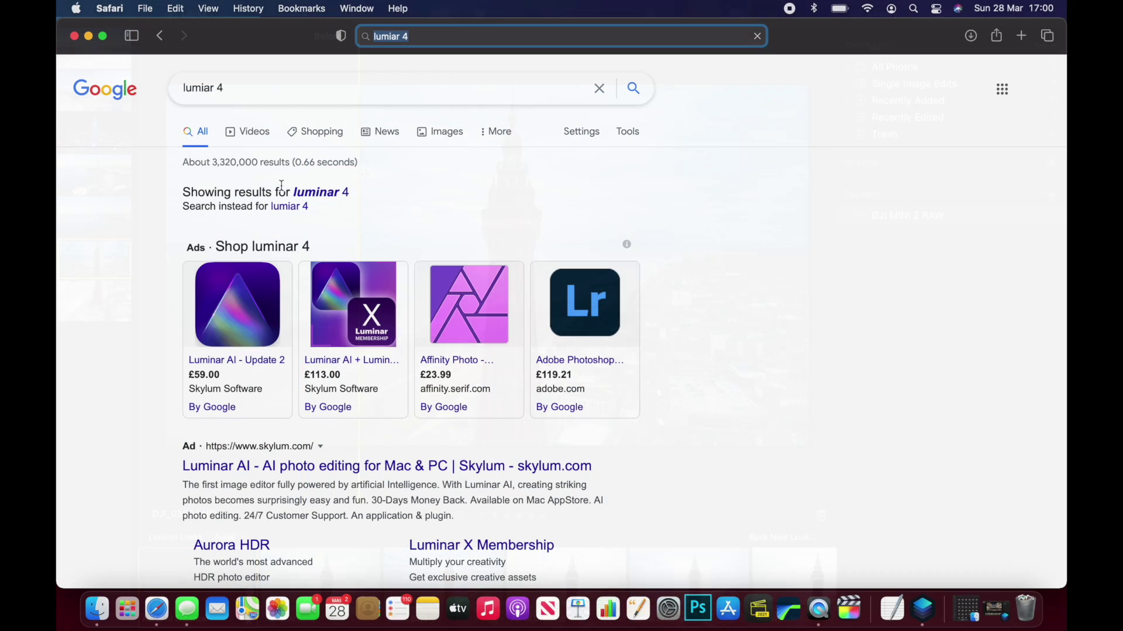
scroll(340, 193, "down", 5)
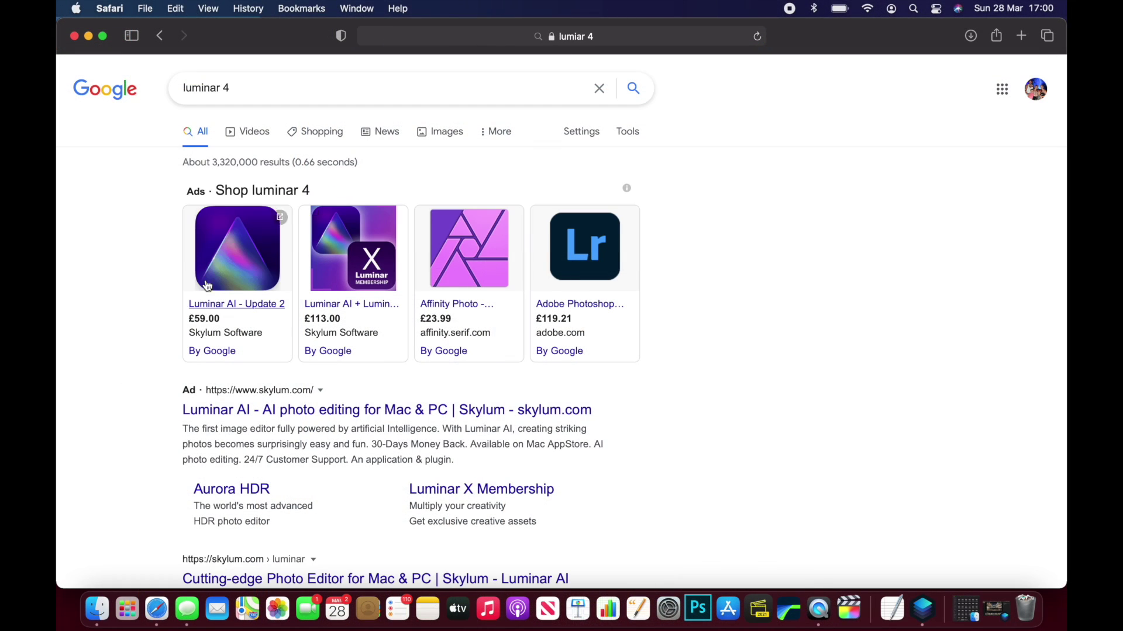
scroll(253, 391, "down", 1)
left_click(277, 374)
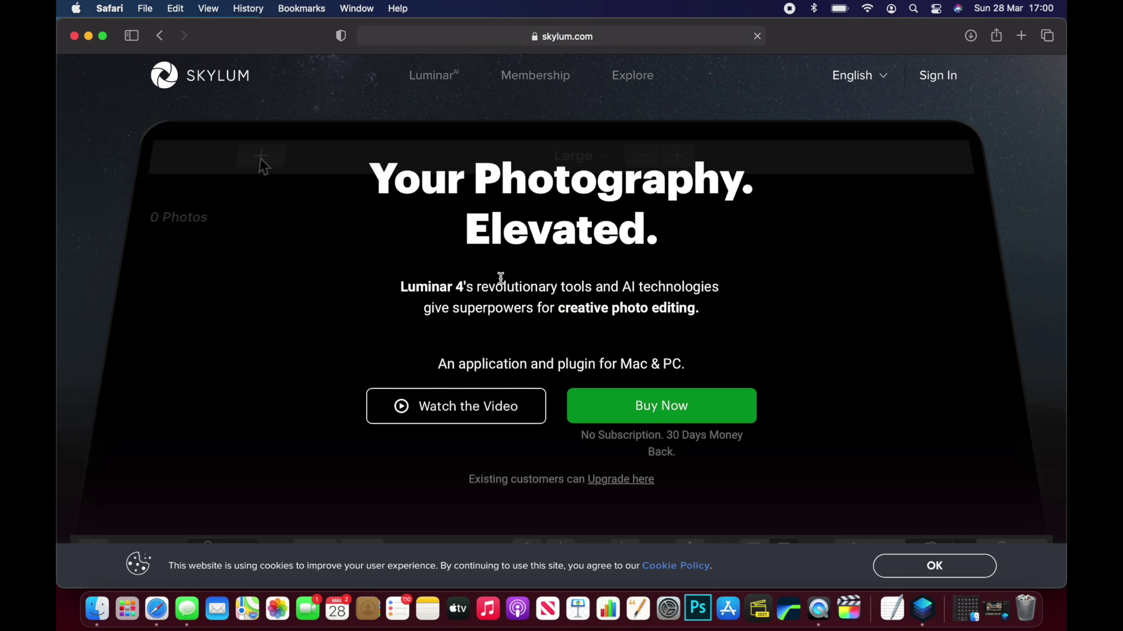
Dismiss the cookie notice and scroll down through the Luminar 4 page and back up.
left_click(942, 576)
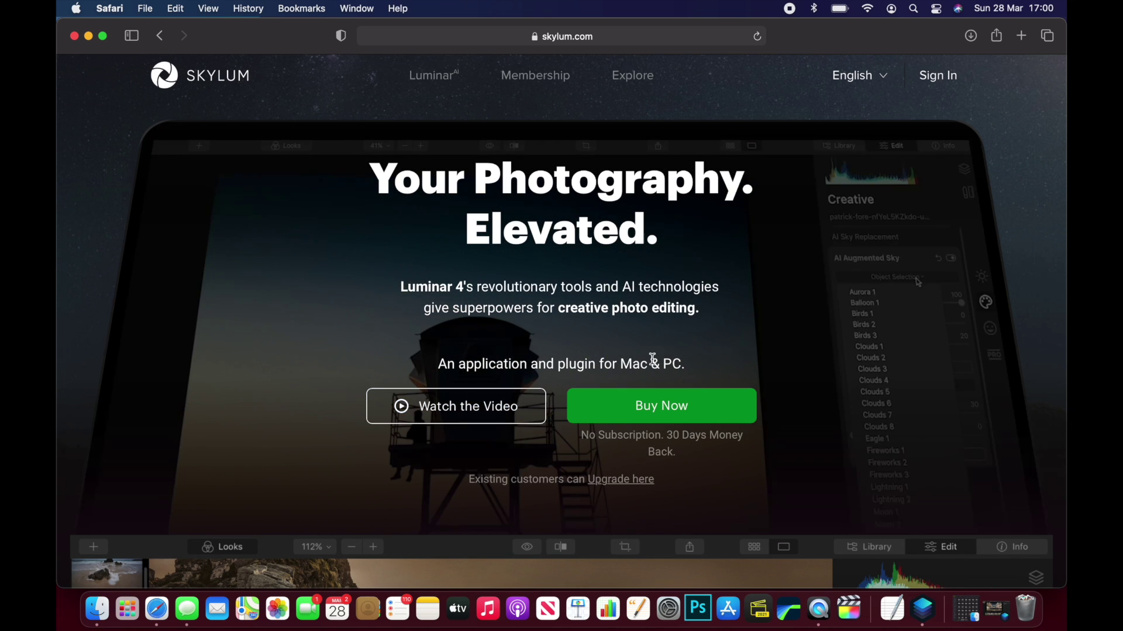
scroll(813, 349, "down", 3)
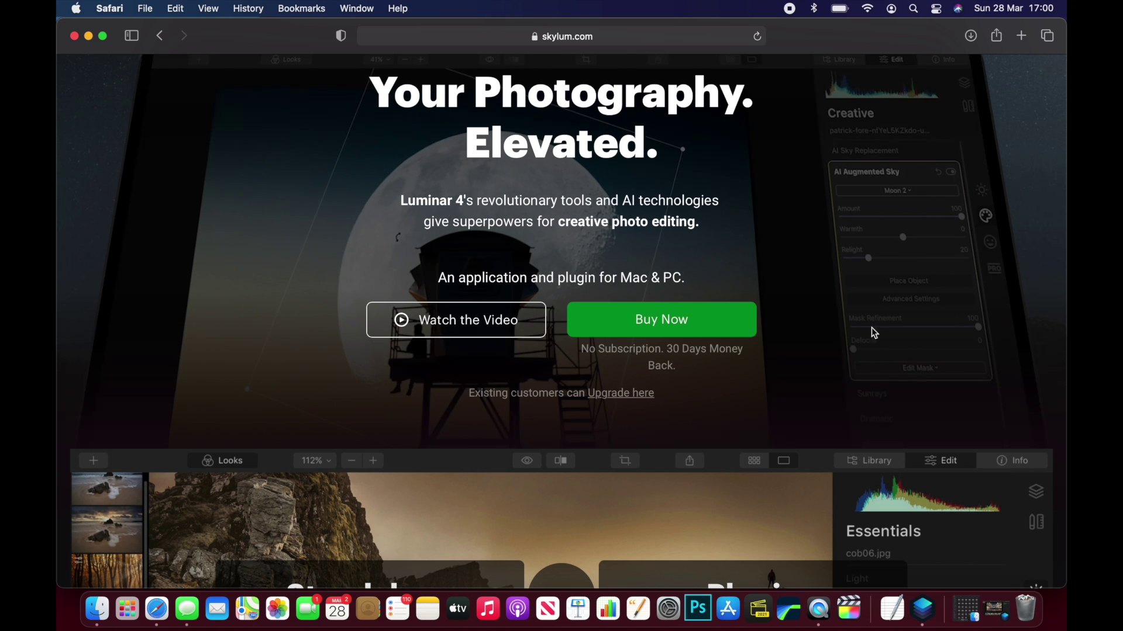
scroll(862, 358, "down", 2)
scroll(734, 349, "down", 9)
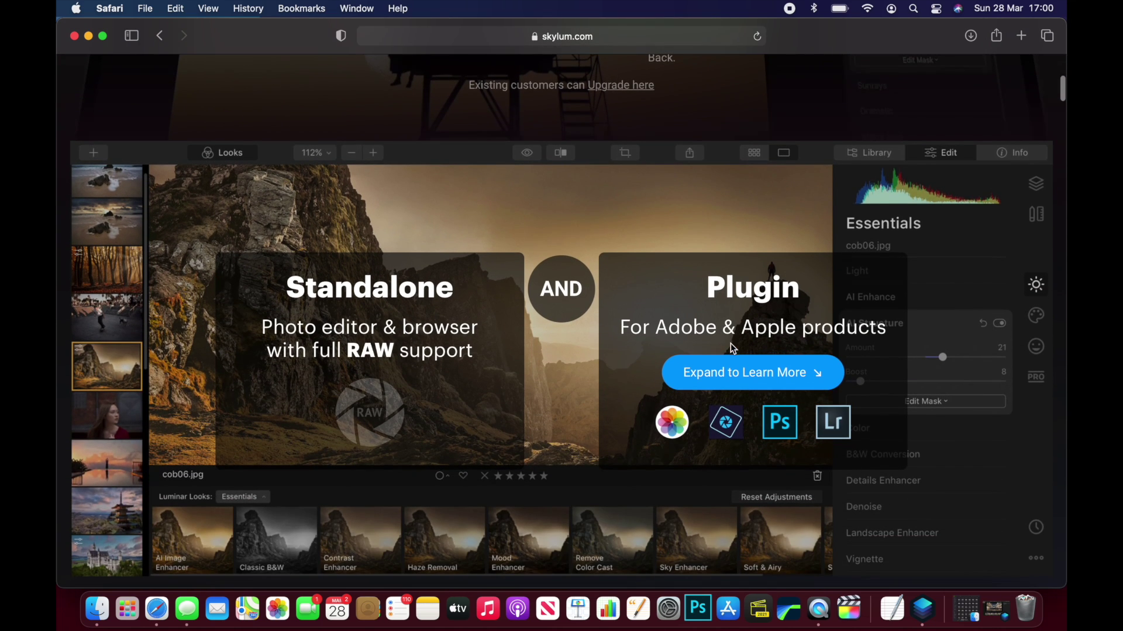
scroll(838, 324, "down", 2)
scroll(836, 323, "down", 12)
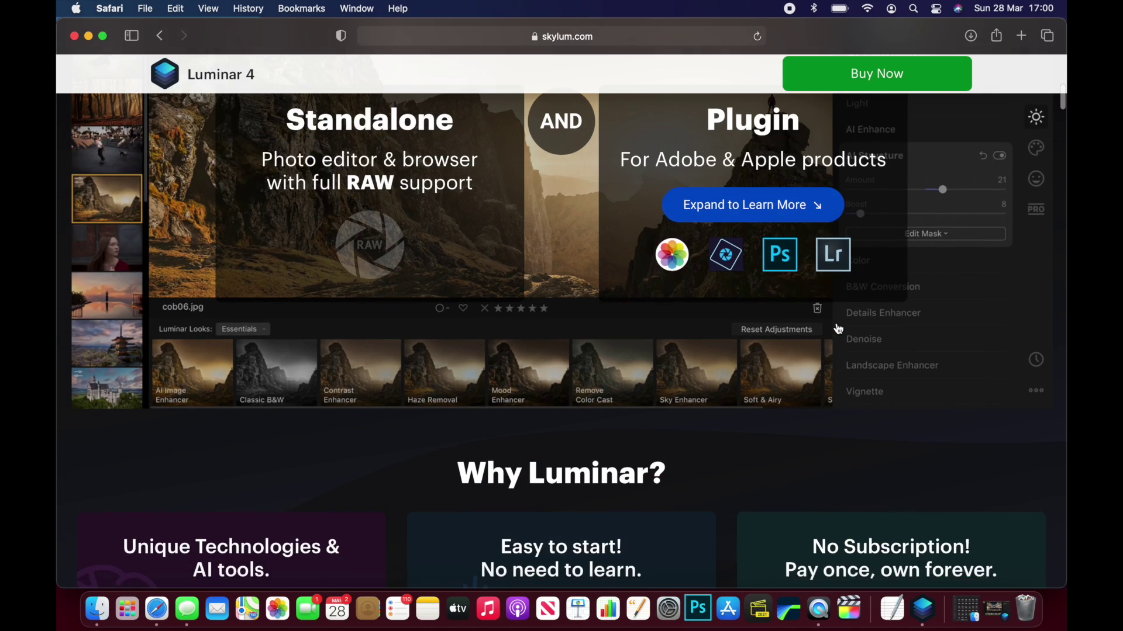
scroll(839, 328, "down", 12)
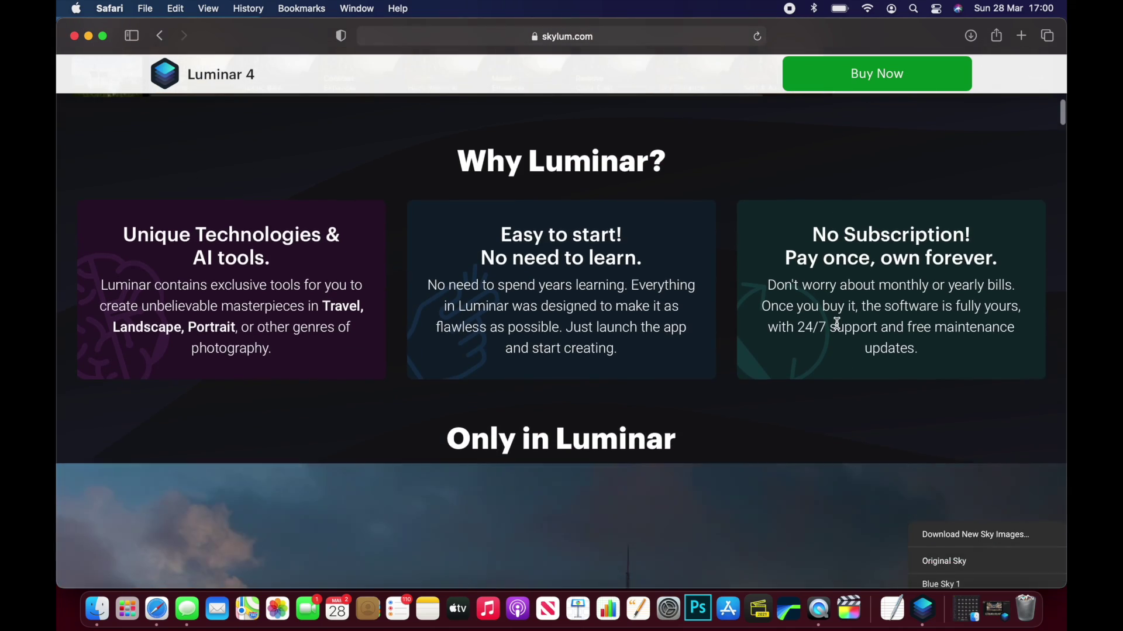
scroll(836, 328, "down", 4)
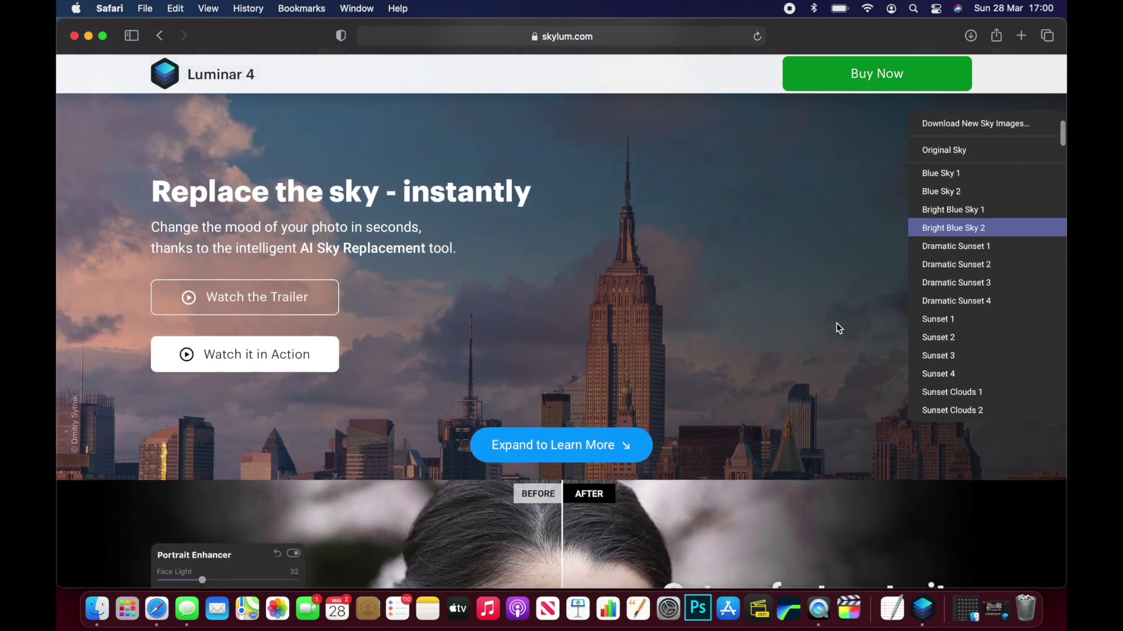
scroll(837, 328, "up", 20)
scroll(837, 327, "up", 5)
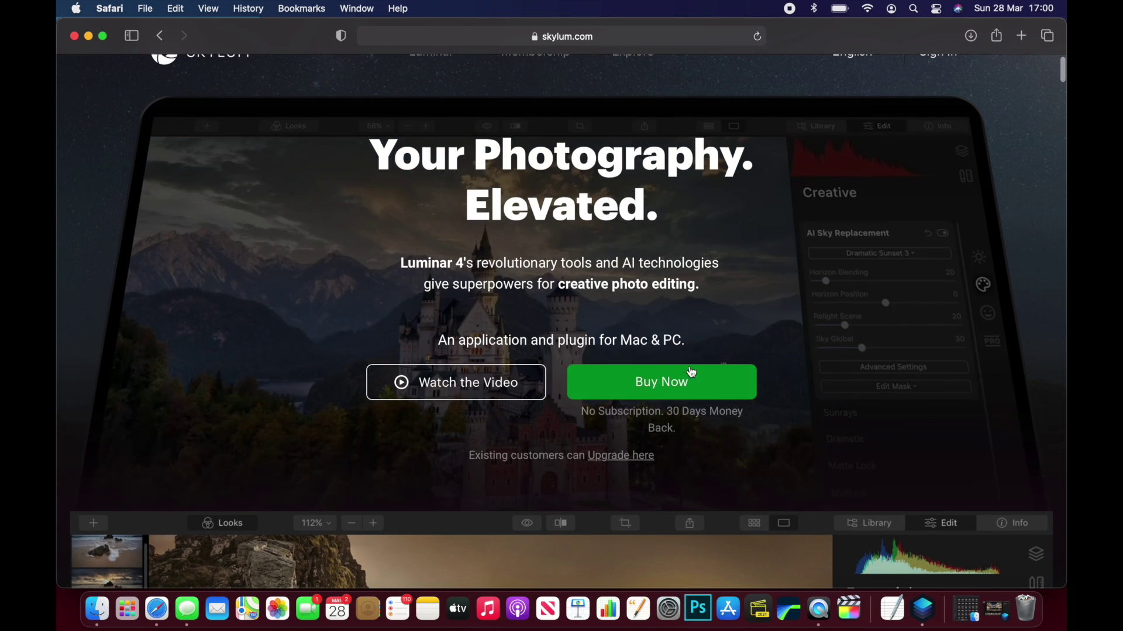
Under Buy Now, price the Luminar 4 licence for 1 seat (£54), then go back.
left_click(683, 379)
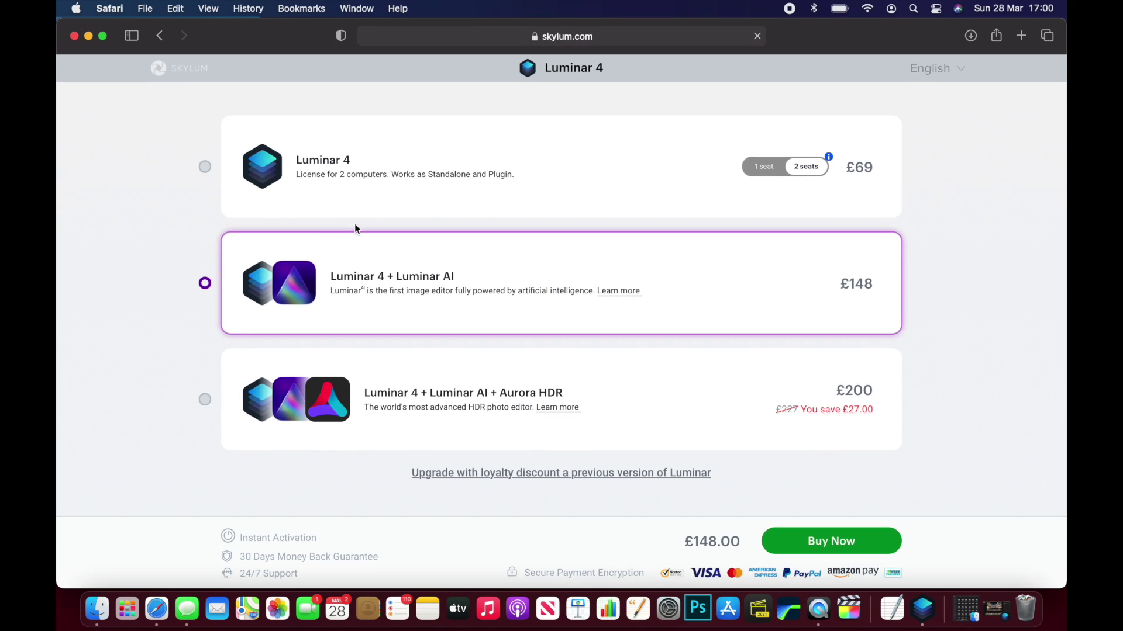
left_click(204, 168)
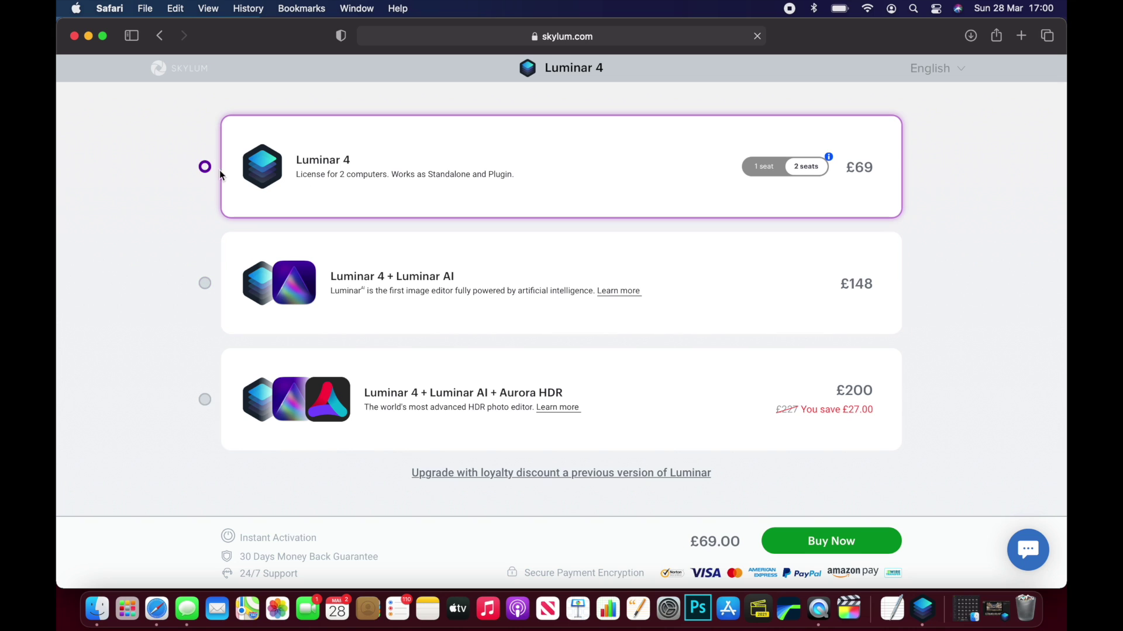
left_click(762, 168)
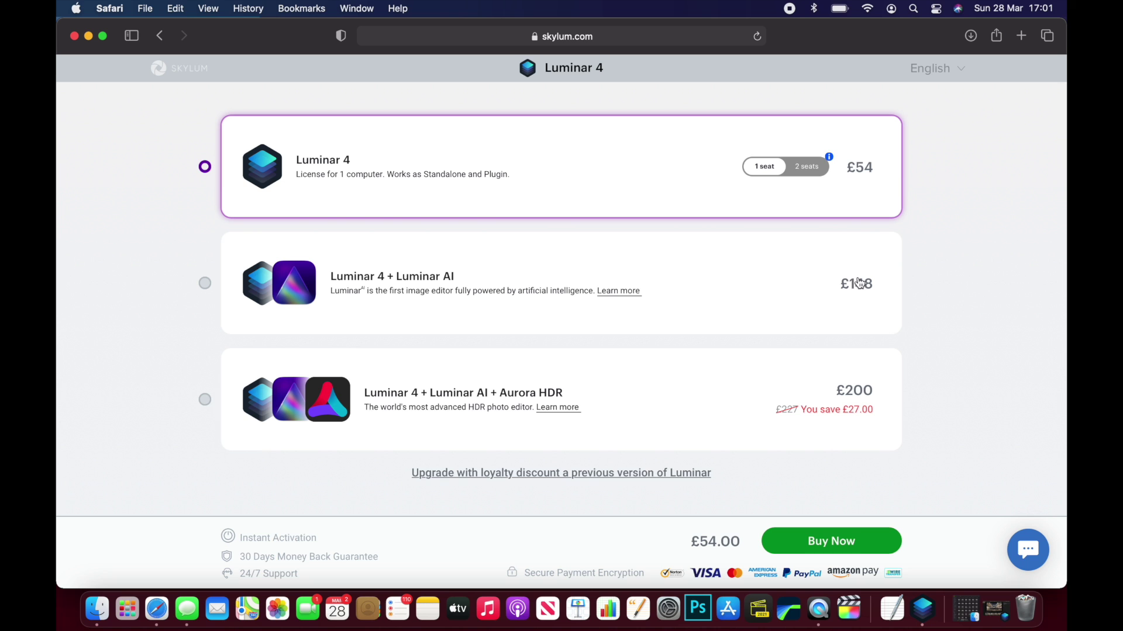
key("super+bracketleft")
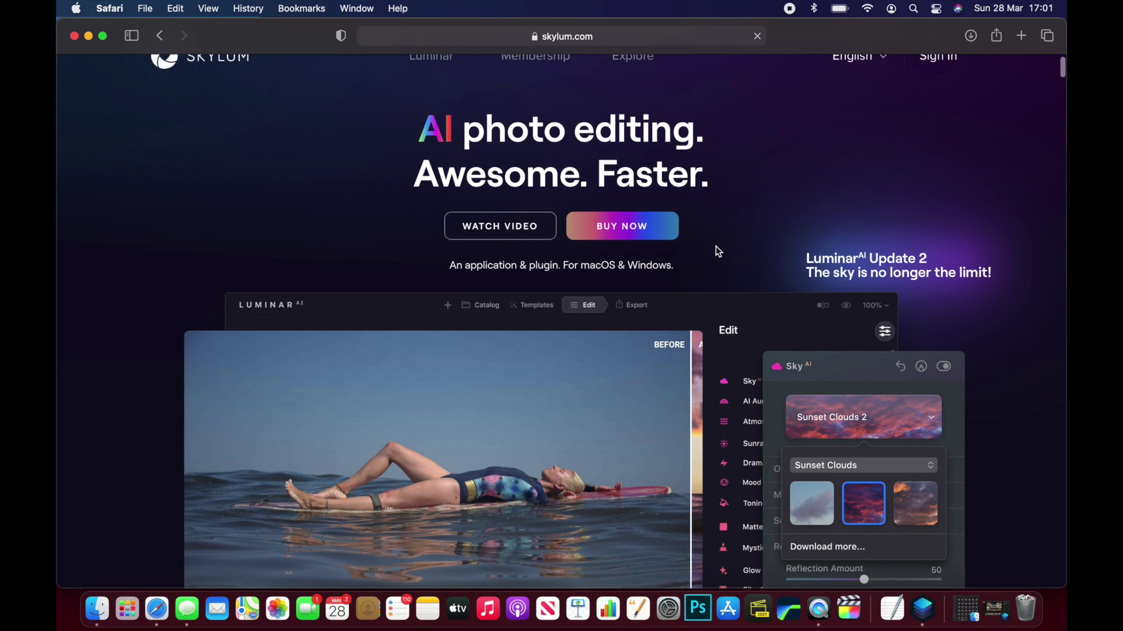
Open the Luminar AI purchase options and highlight the £54.00 price.
left_click(654, 223)
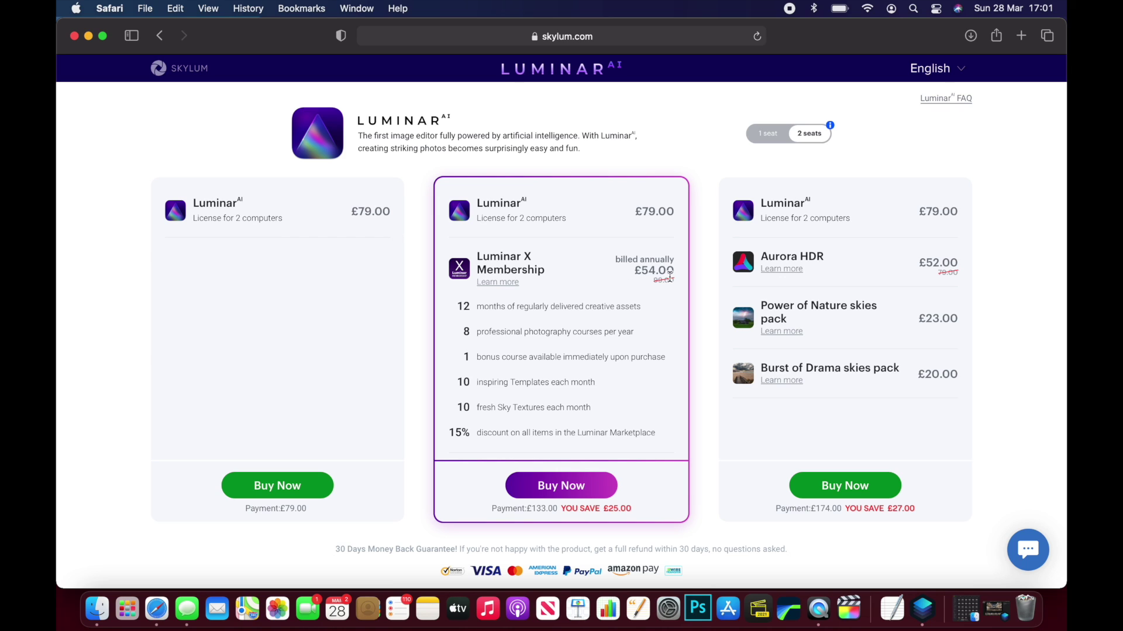
left_click_drag(642, 273, 673, 274)
Minimise Safari, open the DJI MINI 2 RAW folder and select DJI_0008.DNG.
key("super+m")
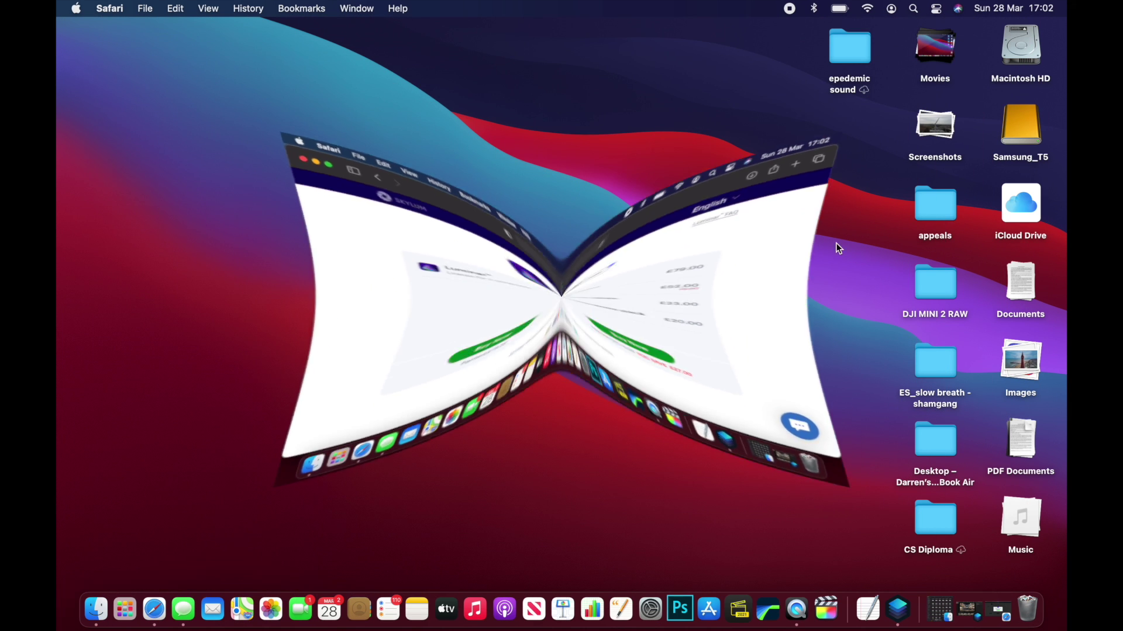
double_click(930, 273)
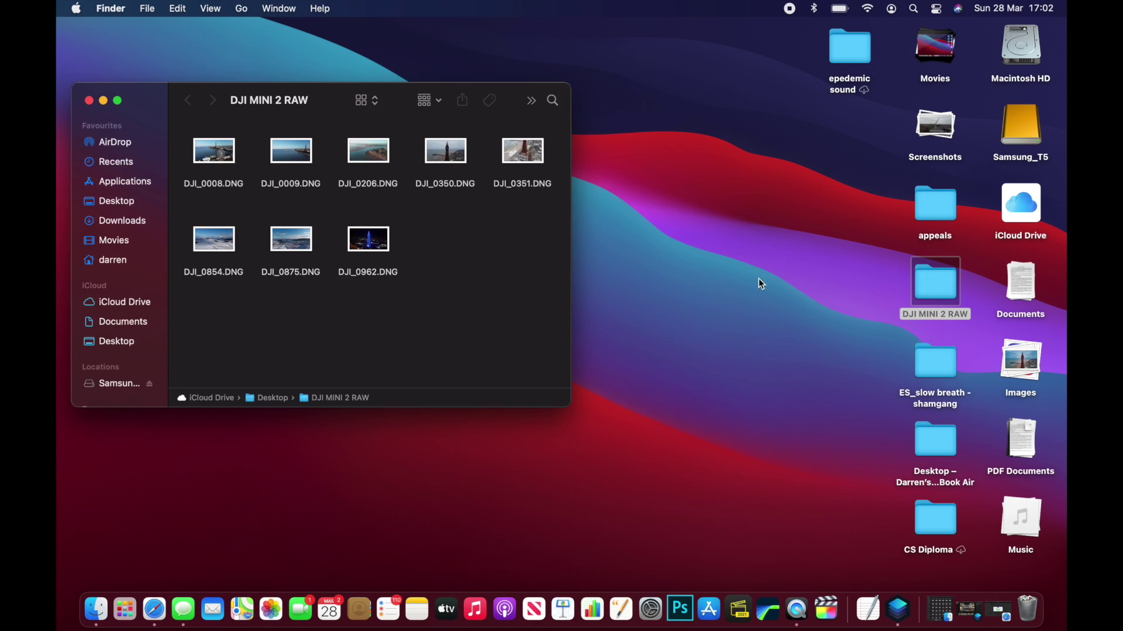
left_click(227, 162)
left_click(280, 160)
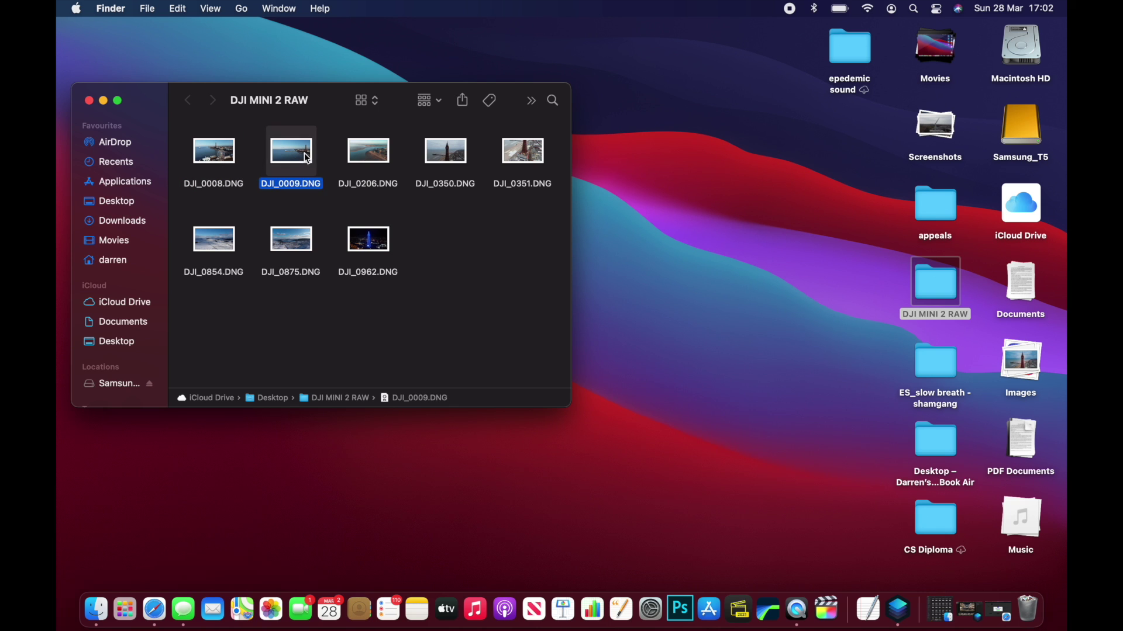
left_click(365, 158)
left_click(242, 159)
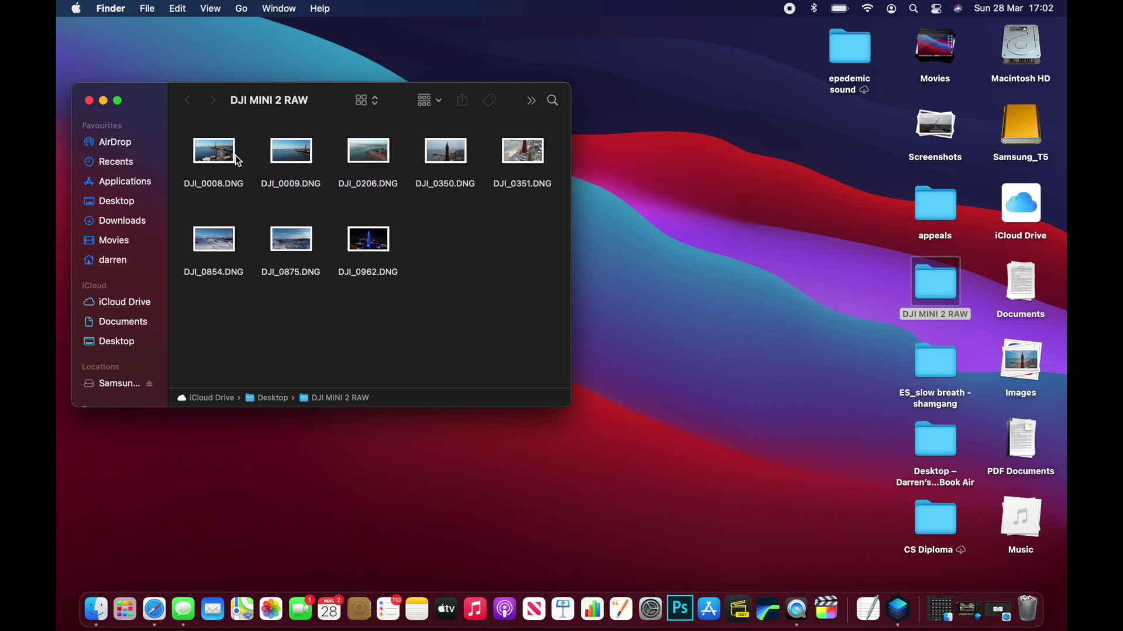
left_click(222, 156)
Quick Look DJI_0008, then step through DJI_0206, DJI_0350, DJI_0351 and DJI_0875 full size.
key("space")
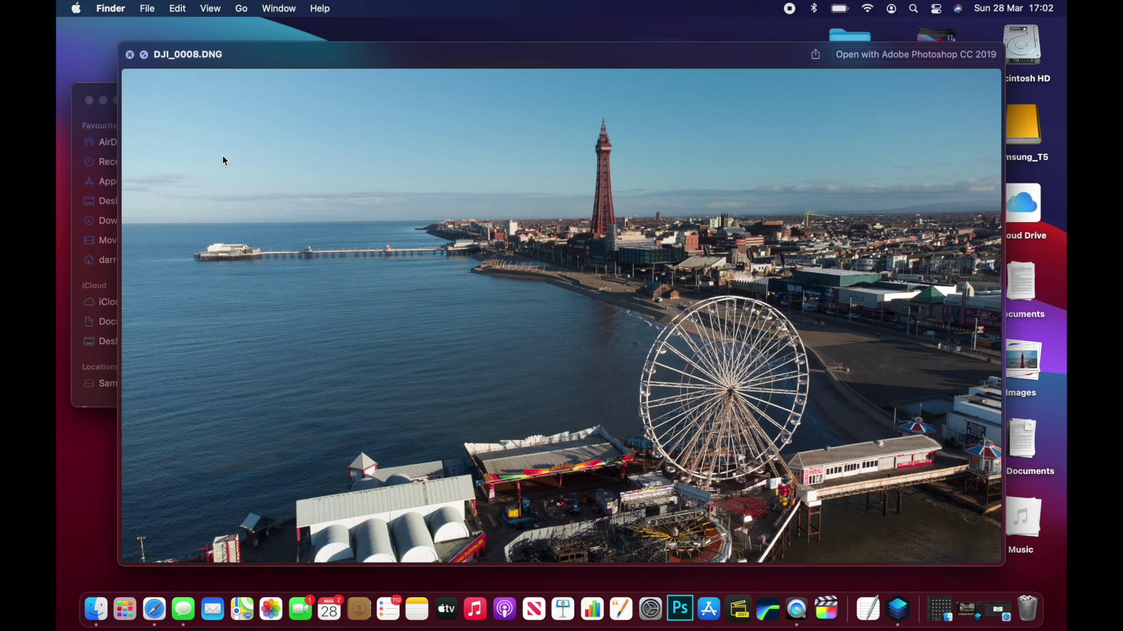
key("space")
left_click(360, 146)
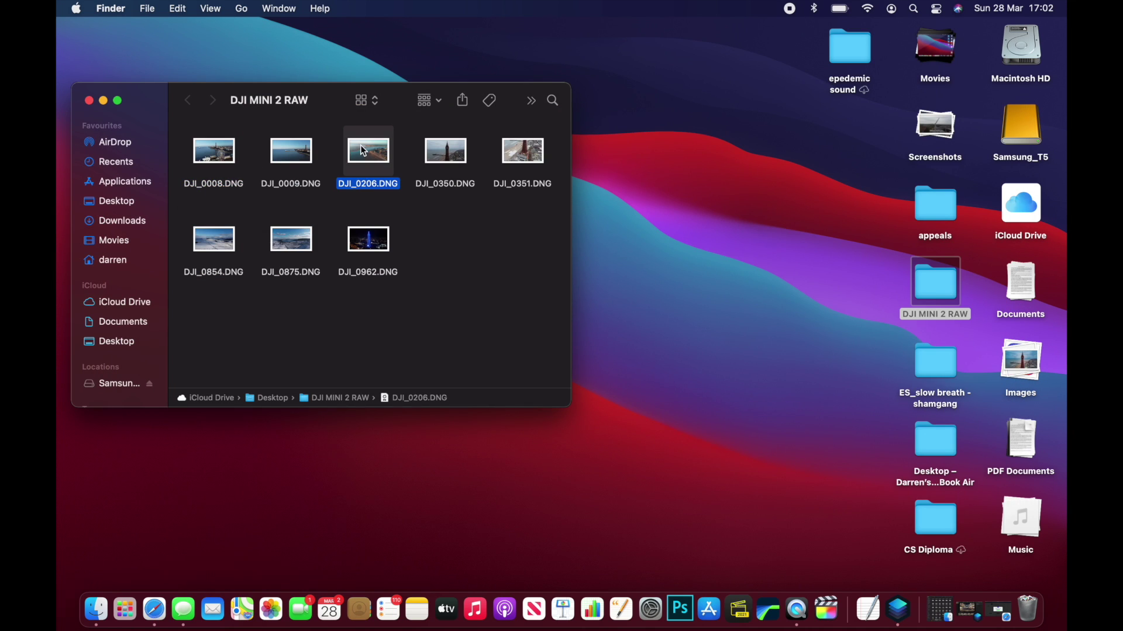
key("space")
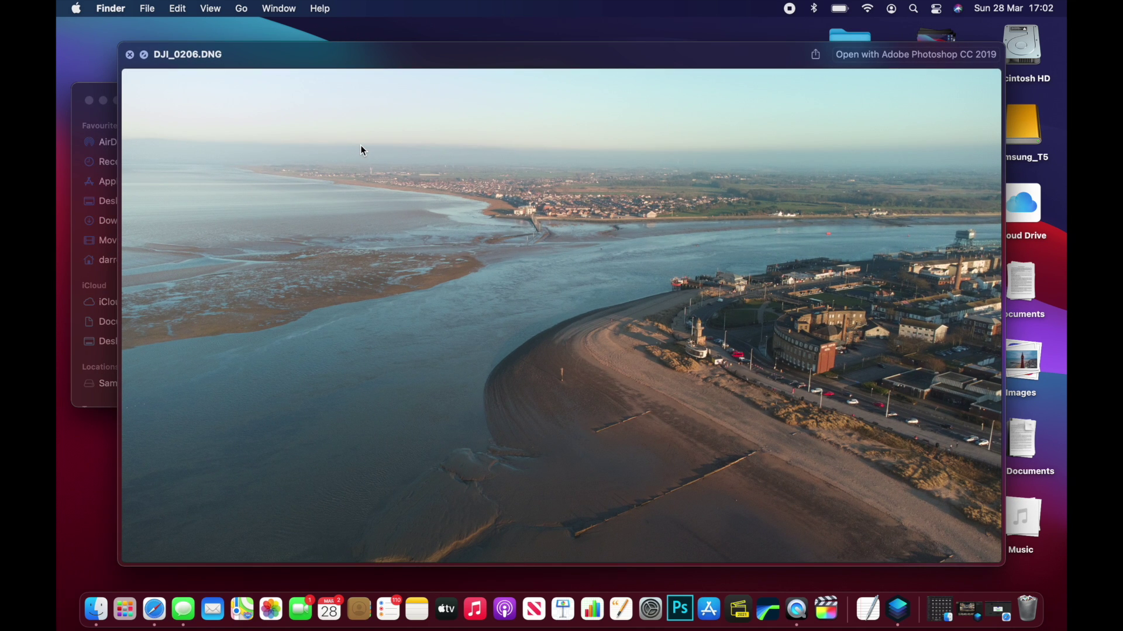
key("Down")
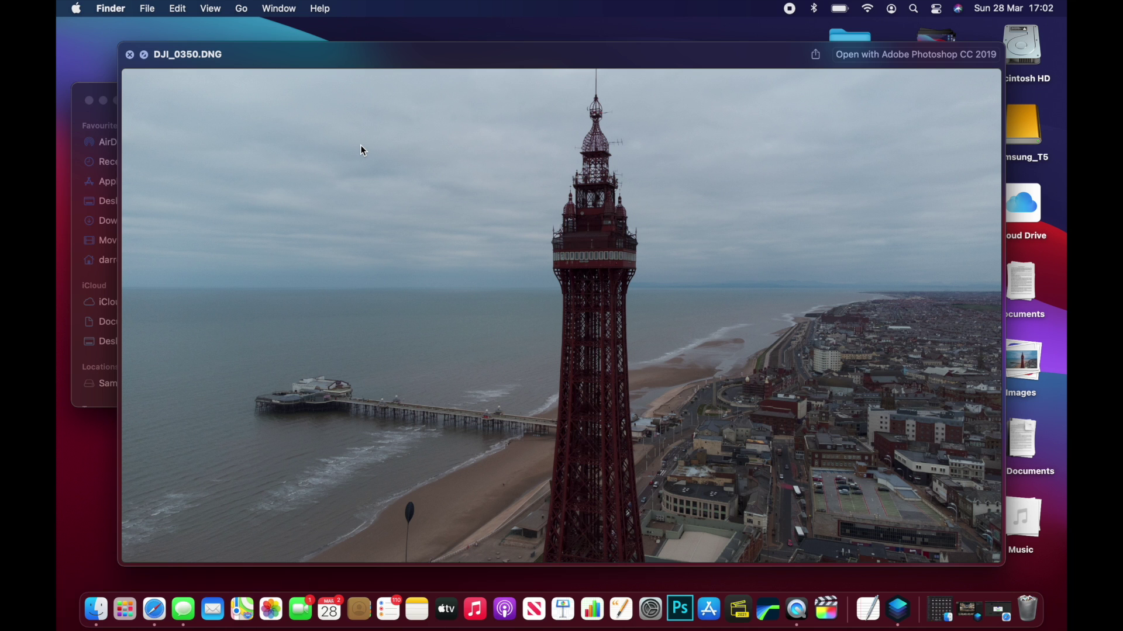
key("Down")
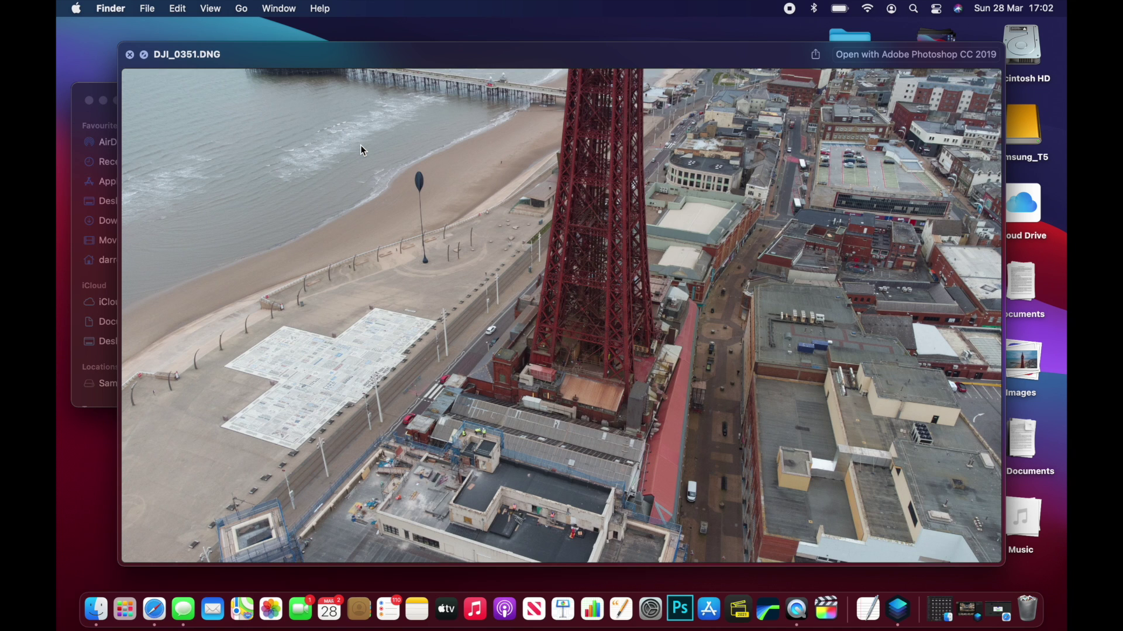
key("Down")
key("Down")
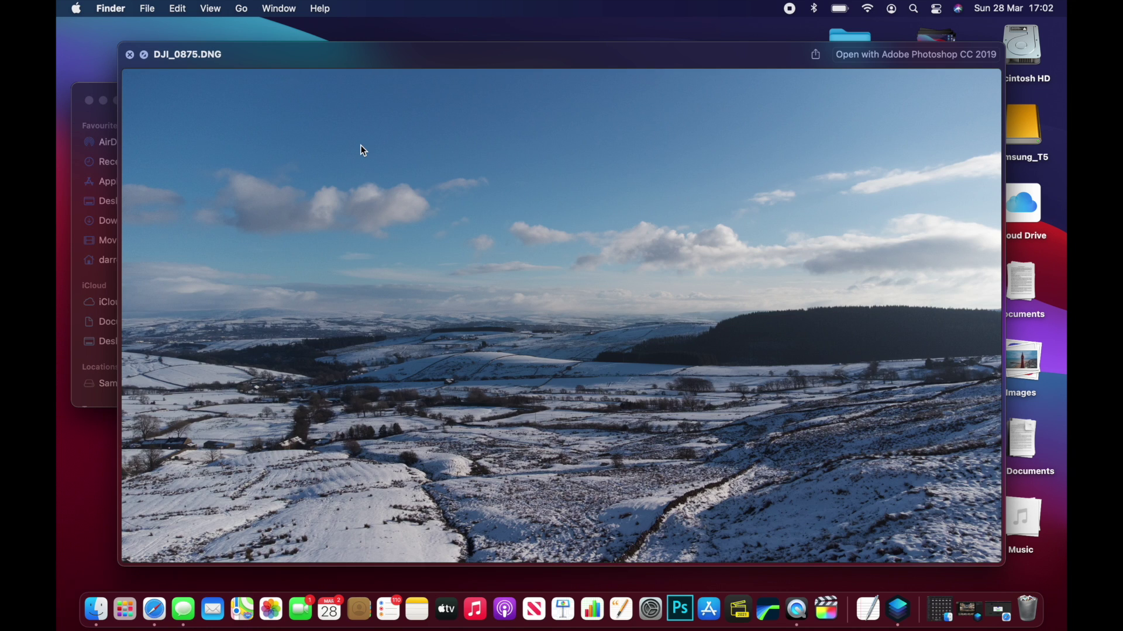
key("Down")
key("Up")
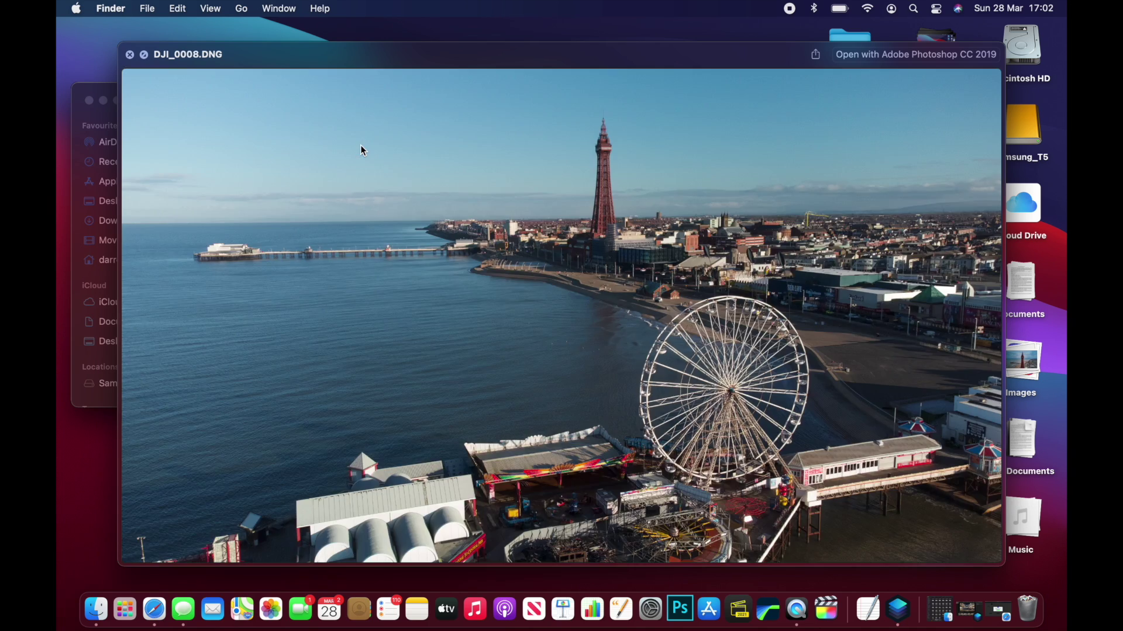
key("space")
Add the Desktop's DJI MINI 2 RAW folder to the library via Add Folder with Images.
left_click(900, 611)
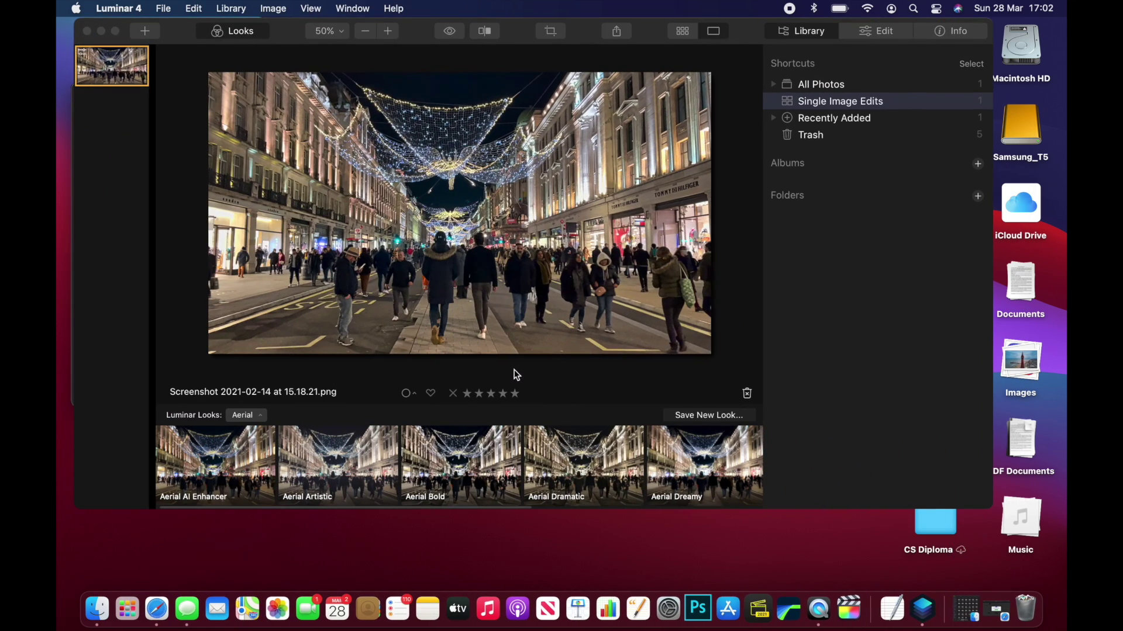
left_click(135, 33)
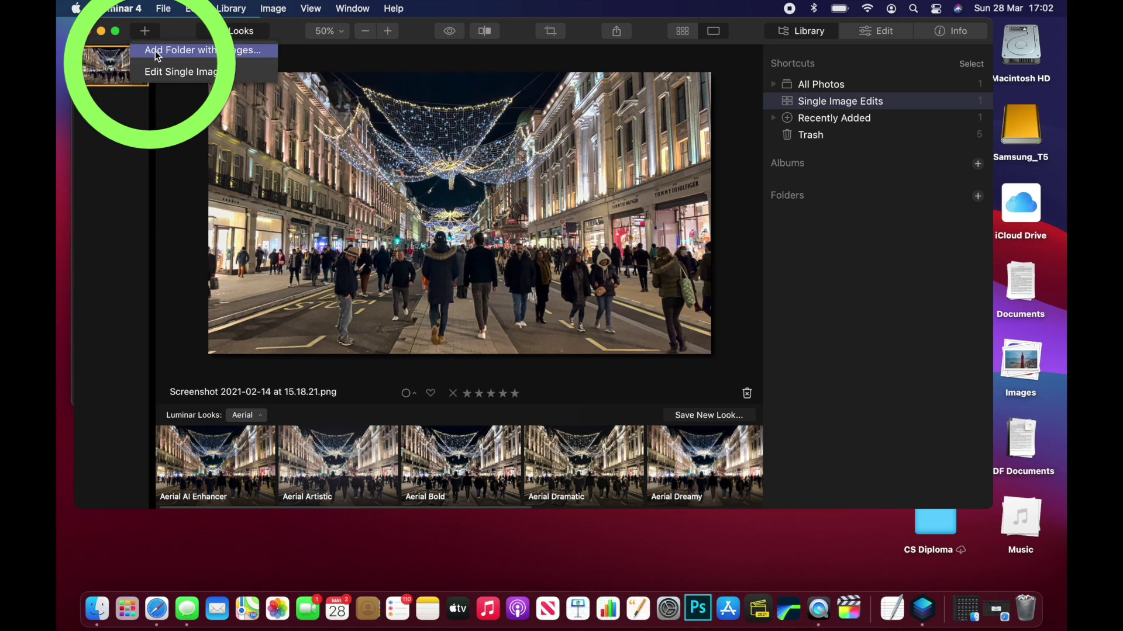
left_click(184, 52)
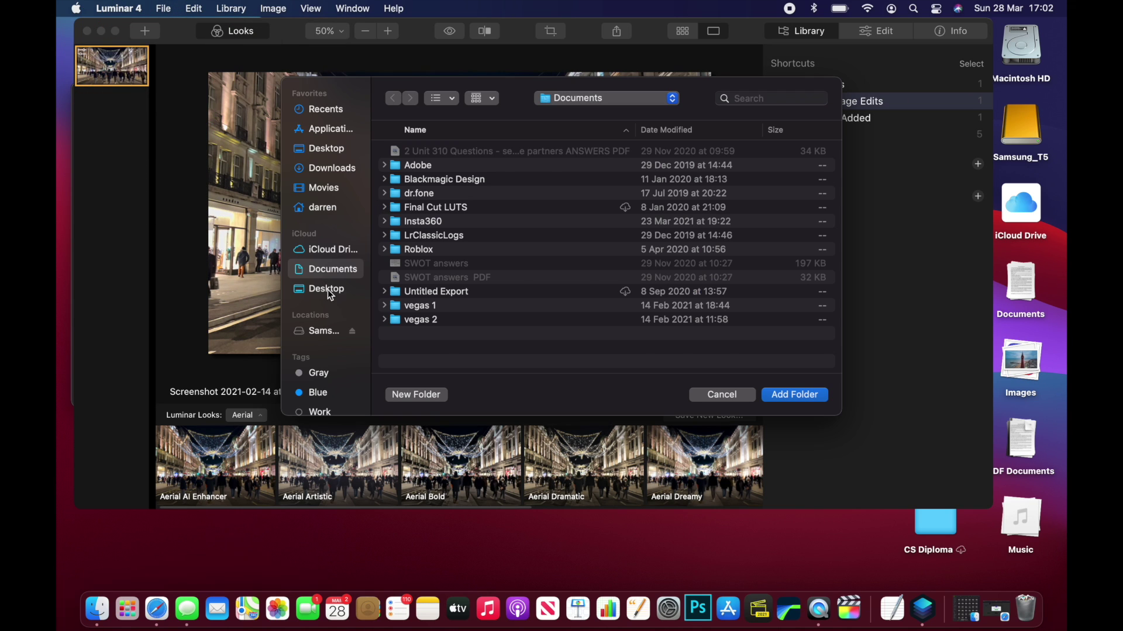
left_click(339, 290)
double_click(433, 165)
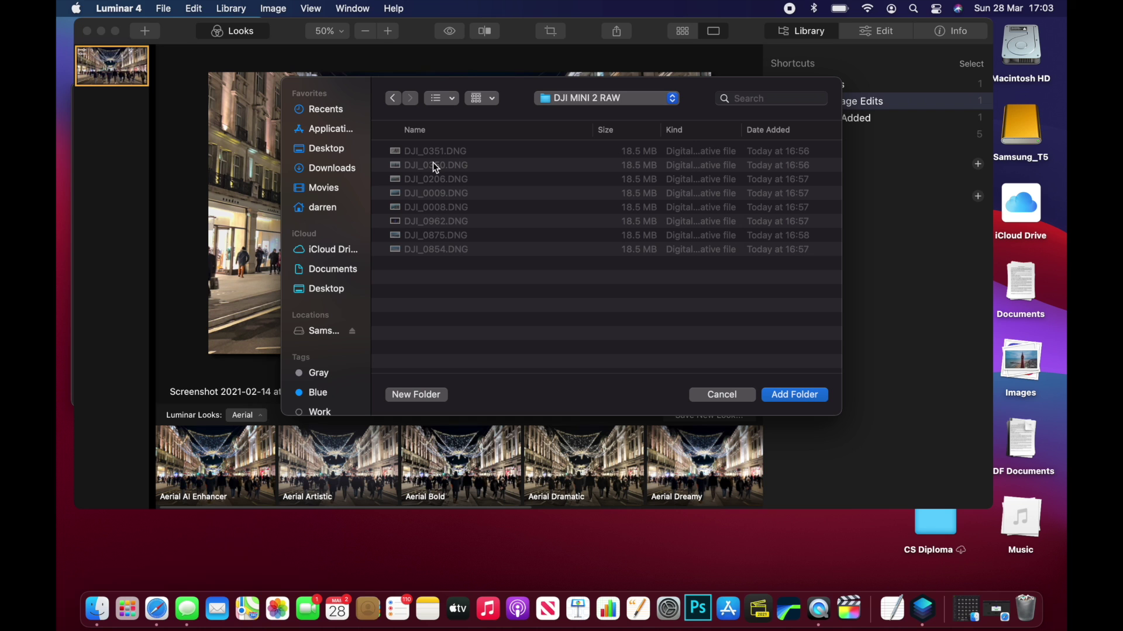
left_click(794, 395)
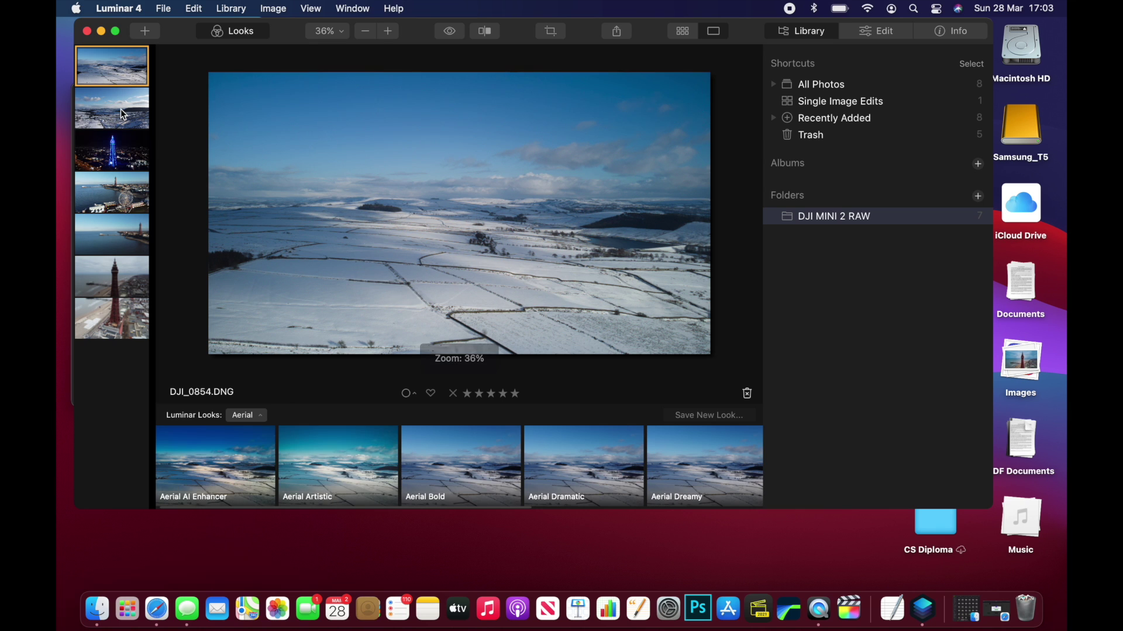
Maximise the window, browse the filmstrip drone shots, and open tower photo DJI_0350.DNG.
left_click(116, 35)
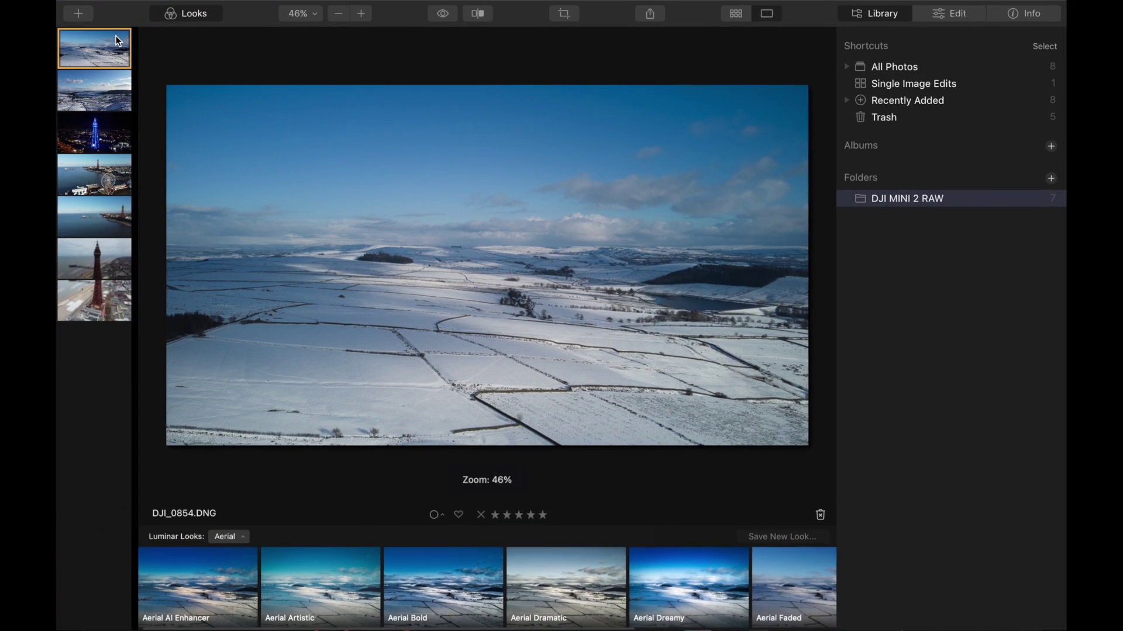
left_click(82, 85)
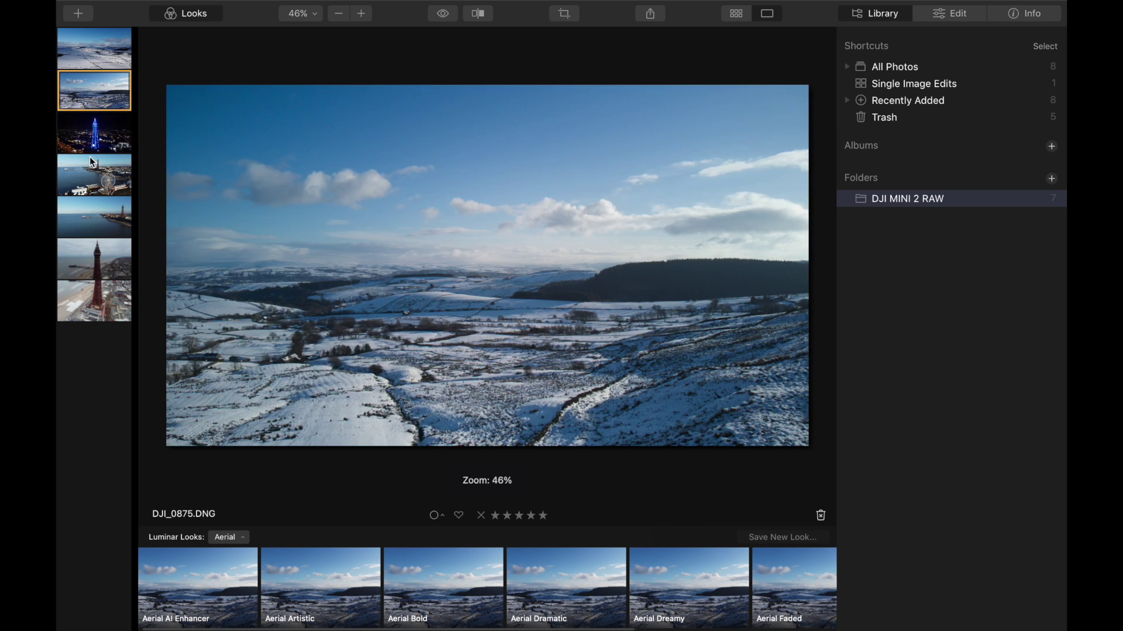
left_click(90, 157)
left_click(93, 121)
left_click(88, 199)
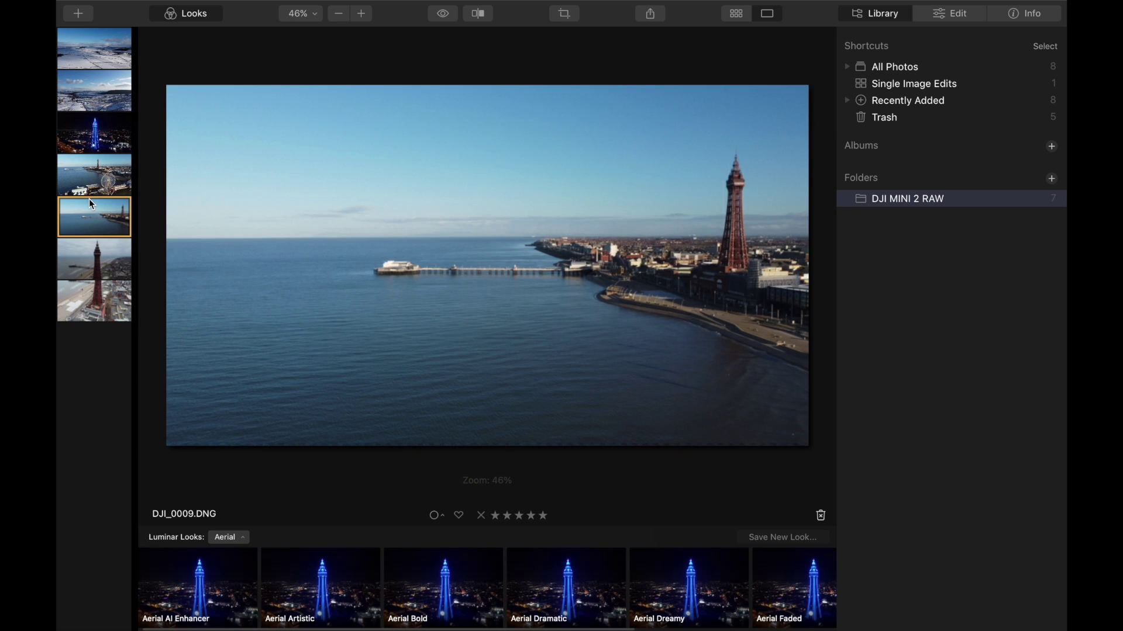
left_click(89, 260)
left_click(92, 316)
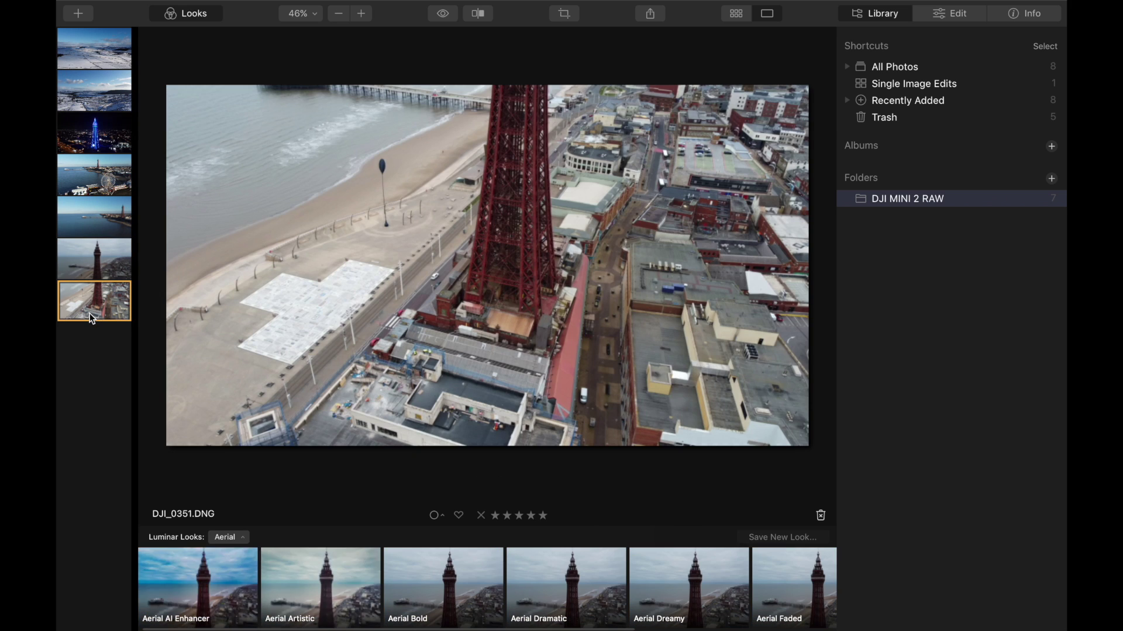
left_click(110, 261)
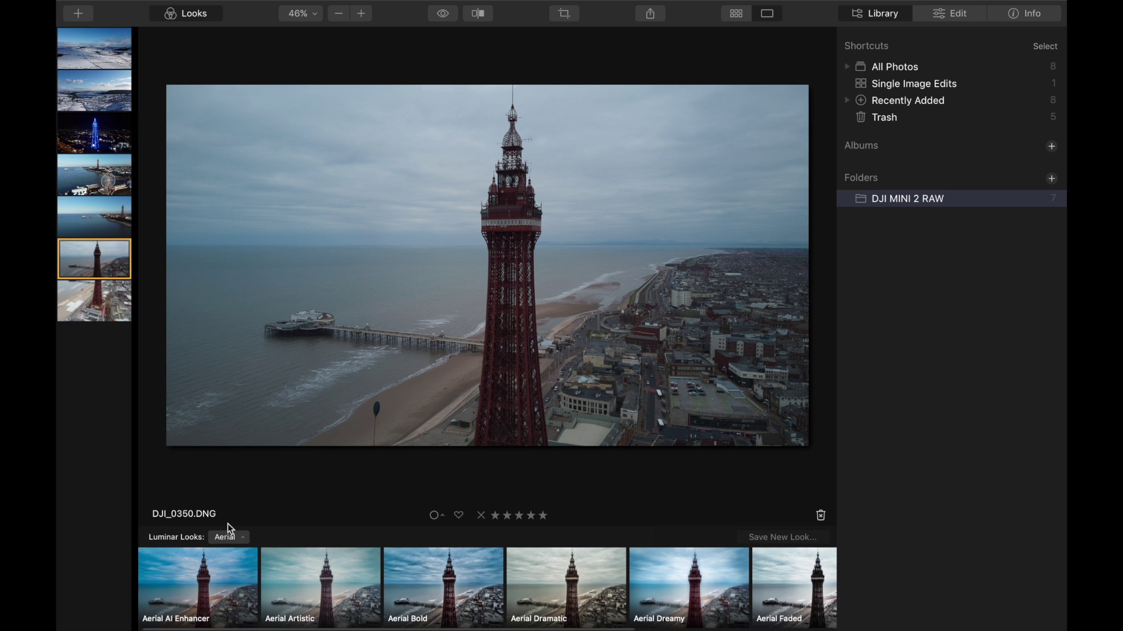
In Essentials looks, try Contrast Enhancer, Haze Removal and Mood Enhancer, then apply AI Image Enhancer.
left_click(245, 540)
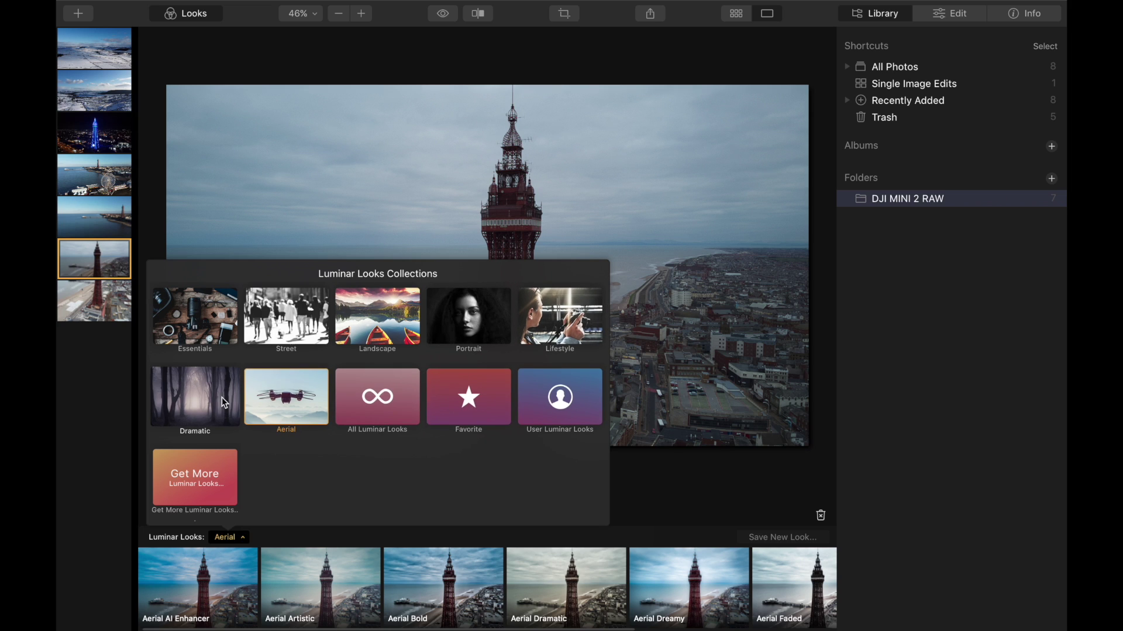
left_click(213, 335)
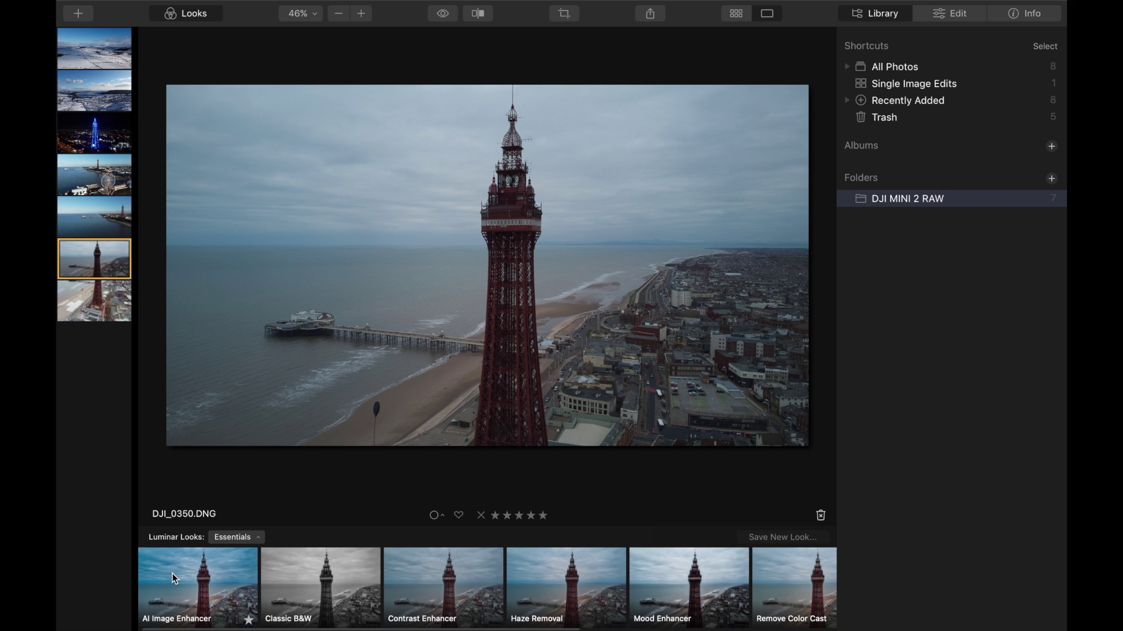
left_click(431, 583)
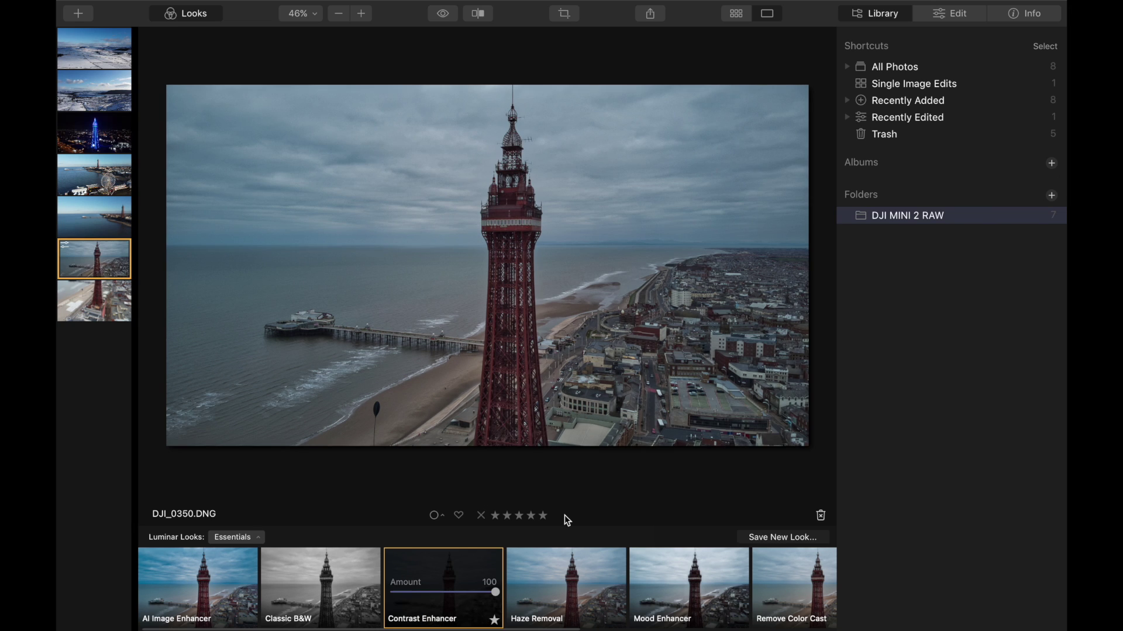
key("XF86MonBrightnessUp")
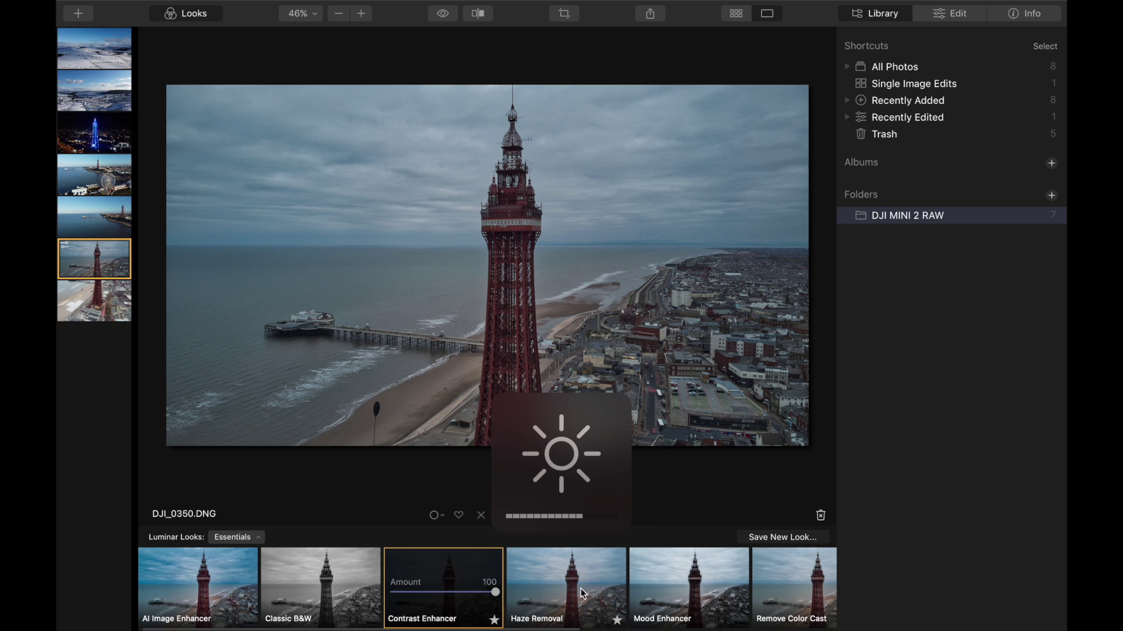
left_click(576, 596)
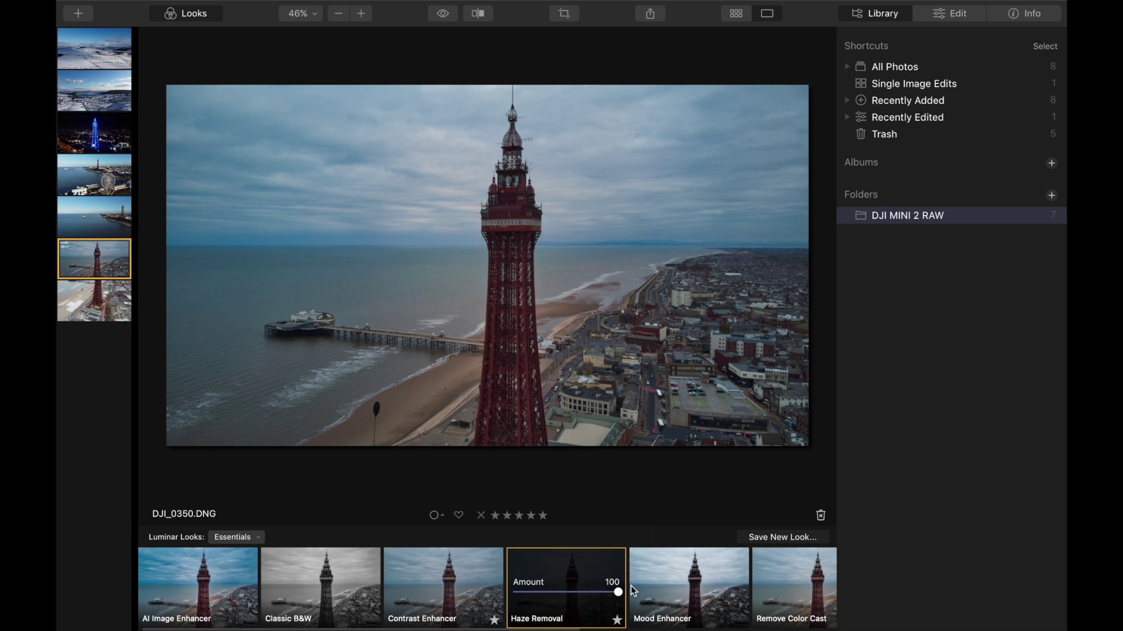
left_click(690, 581)
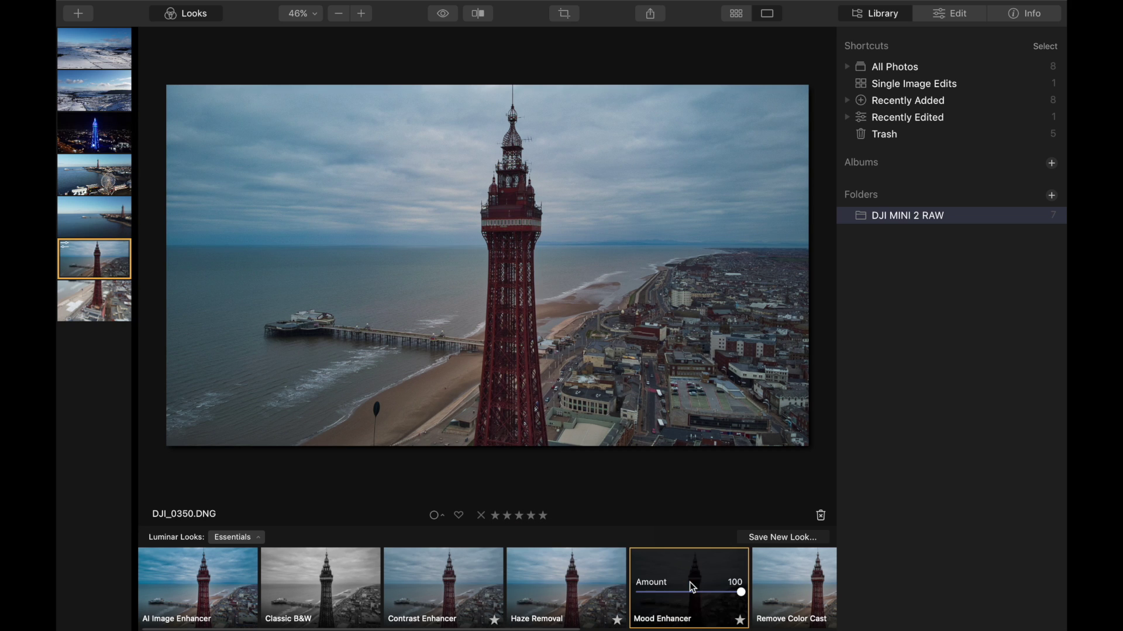
left_click(215, 570)
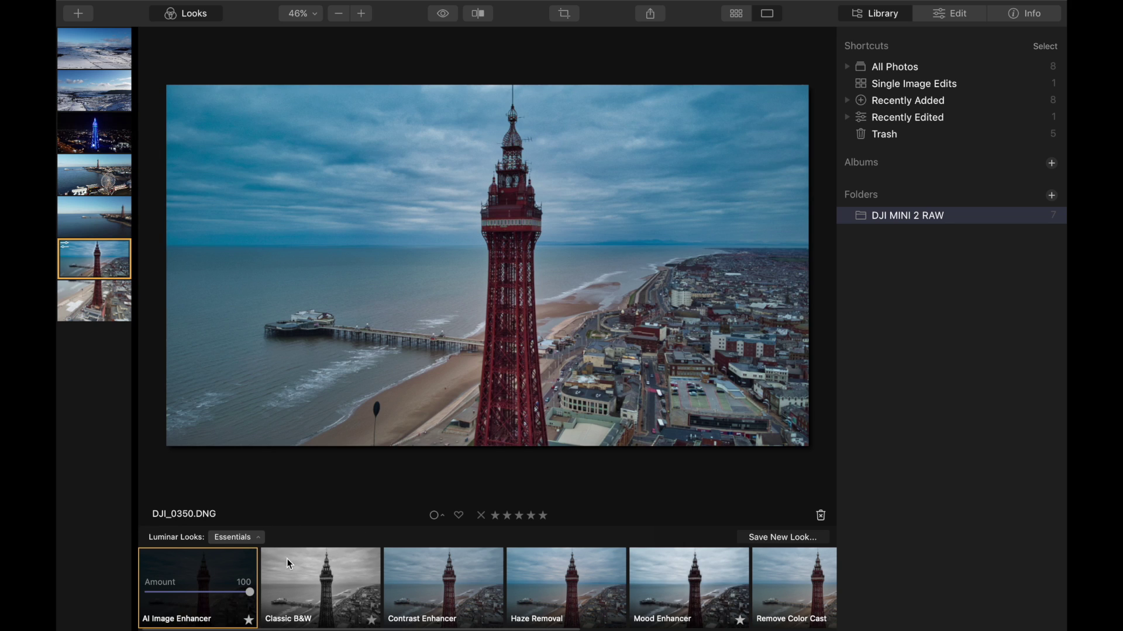
Switch to Aerial looks, try Aerial Bold, then apply Aerial AI Enhancer.
left_click(261, 539)
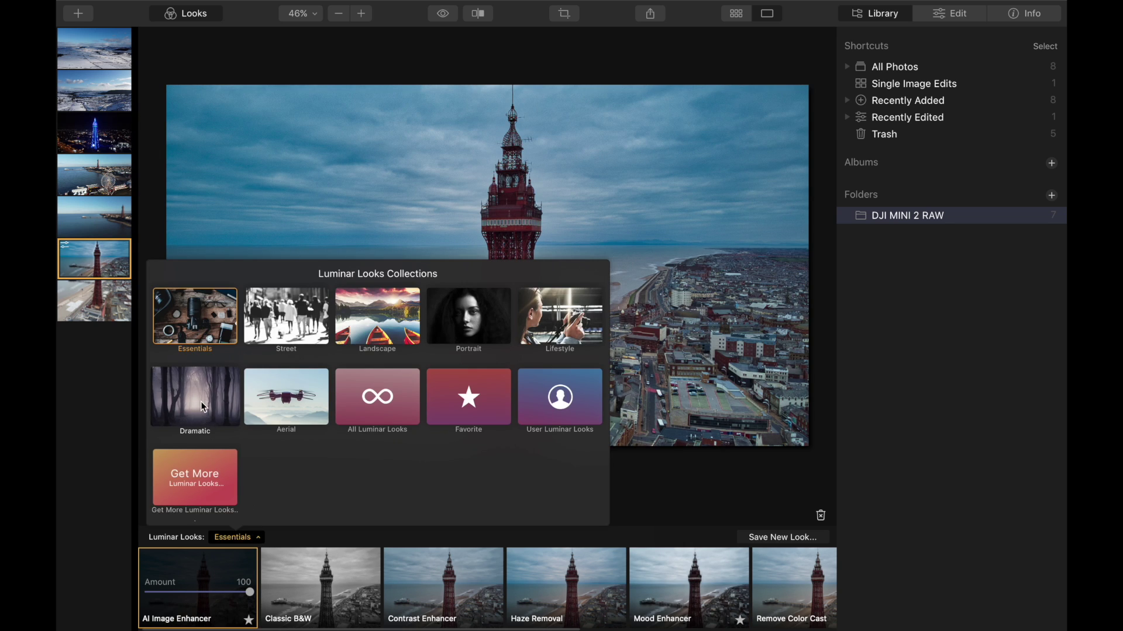
left_click(269, 402)
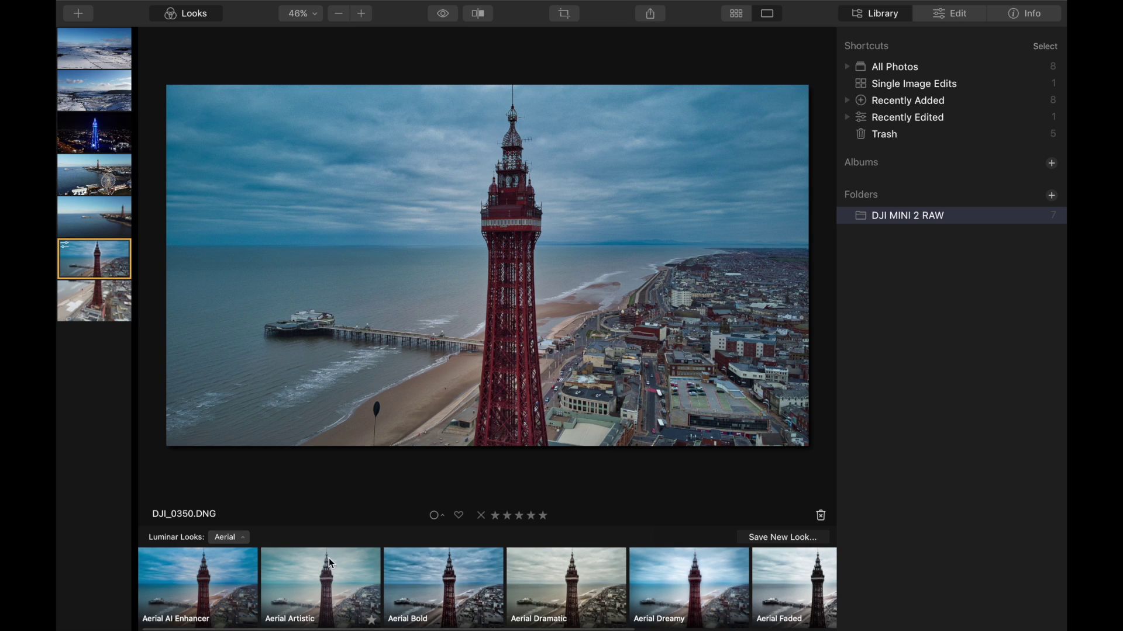
left_click(430, 569)
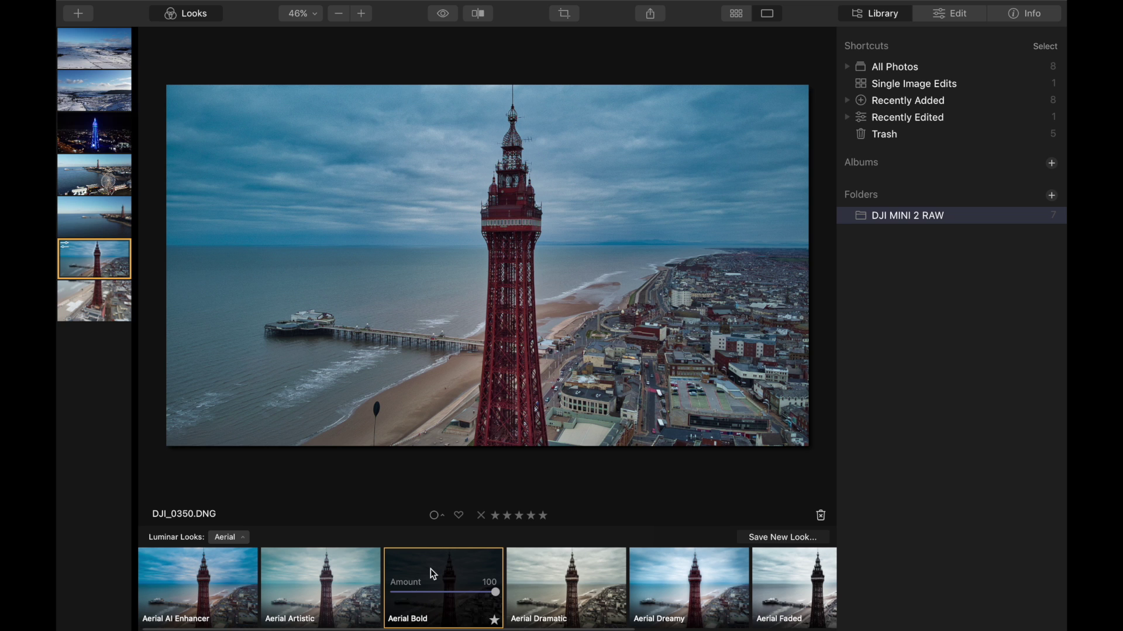
left_click(215, 574)
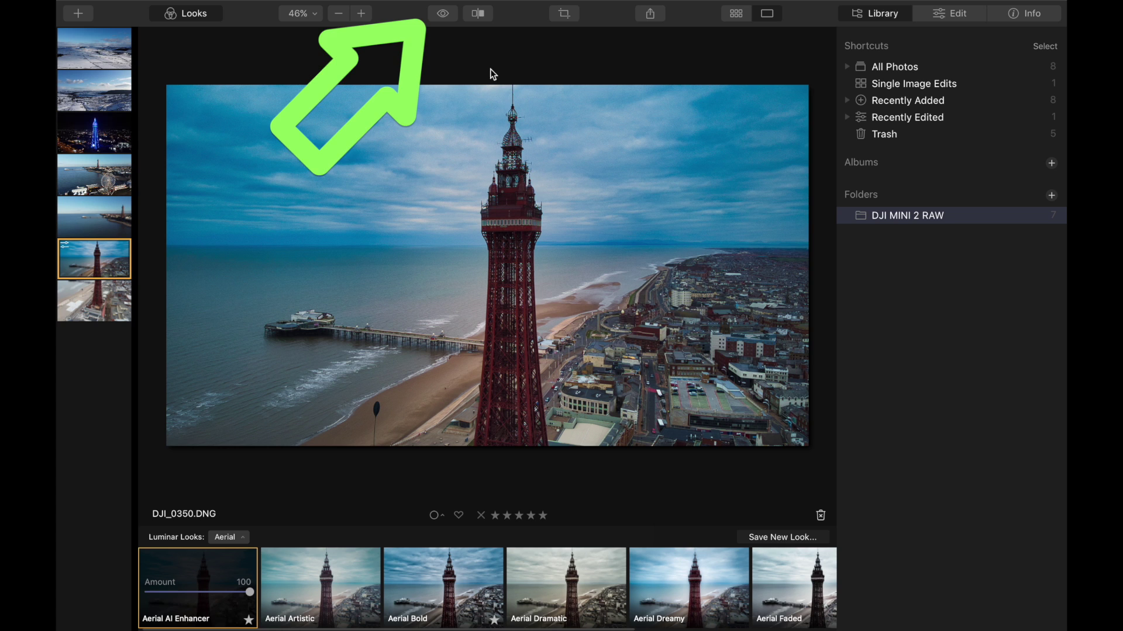
Toggle between the unedited original and the edited photo twice to compare.
left_click(444, 18)
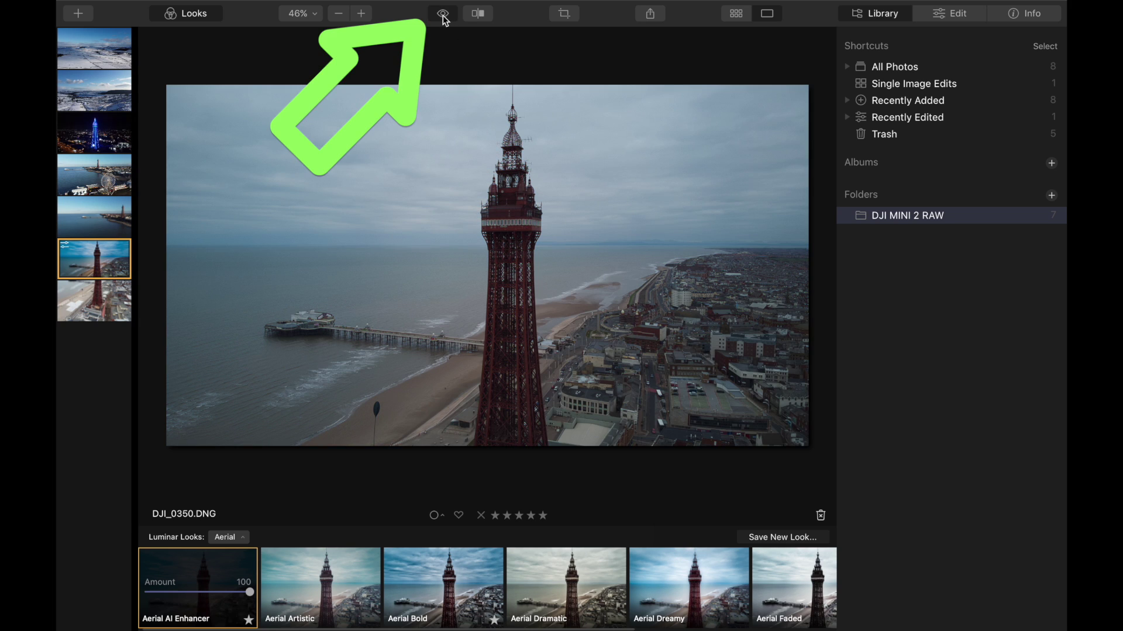
left_click(443, 17)
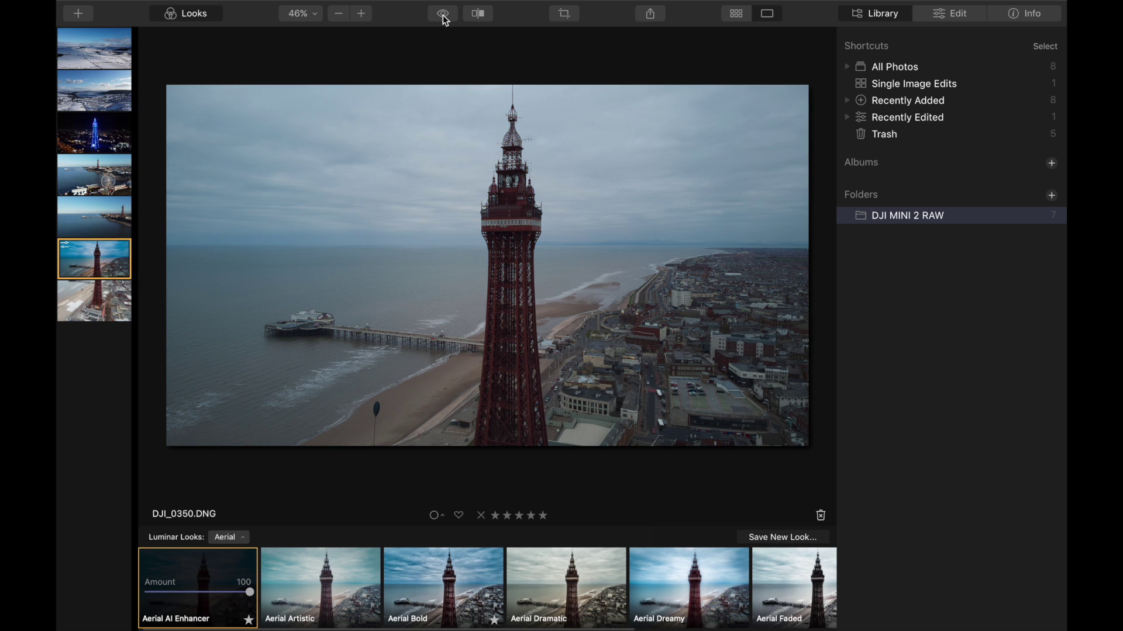
left_click(444, 18)
left_click(444, 17)
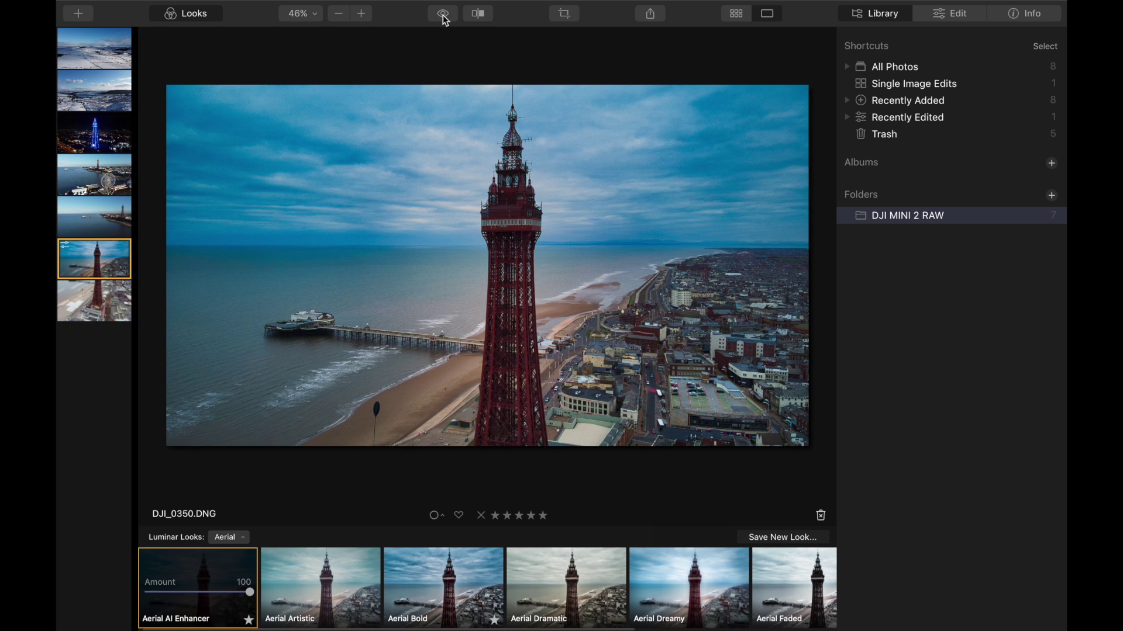
Turn on the split before/after view and sweep the divider across the tower.
left_click(487, 16)
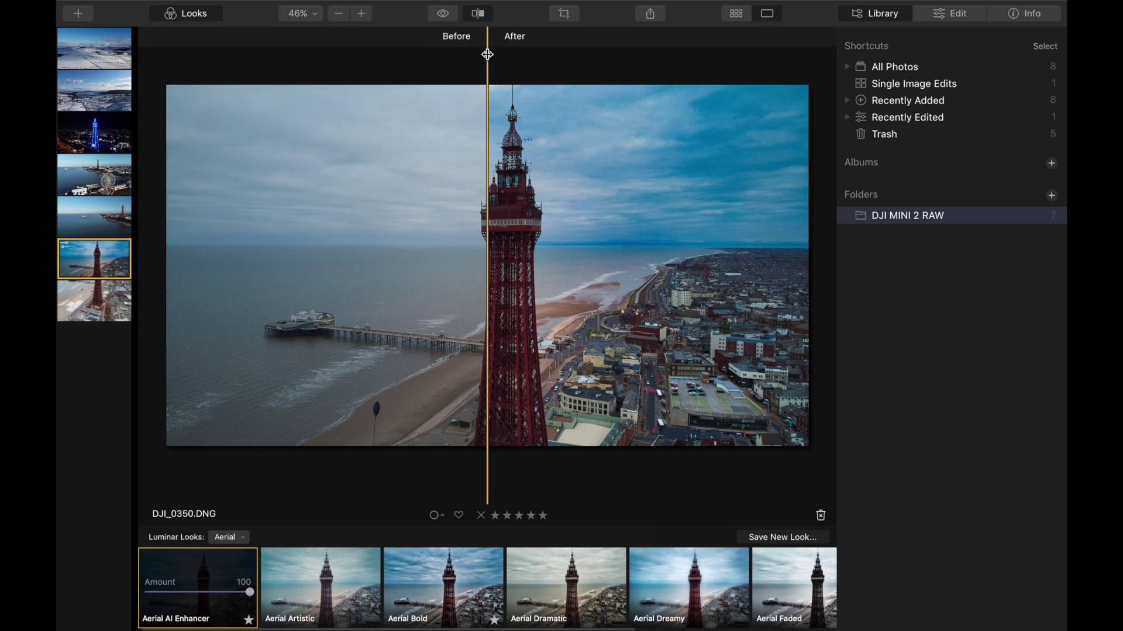
left_click_drag(486, 66, 669, 180)
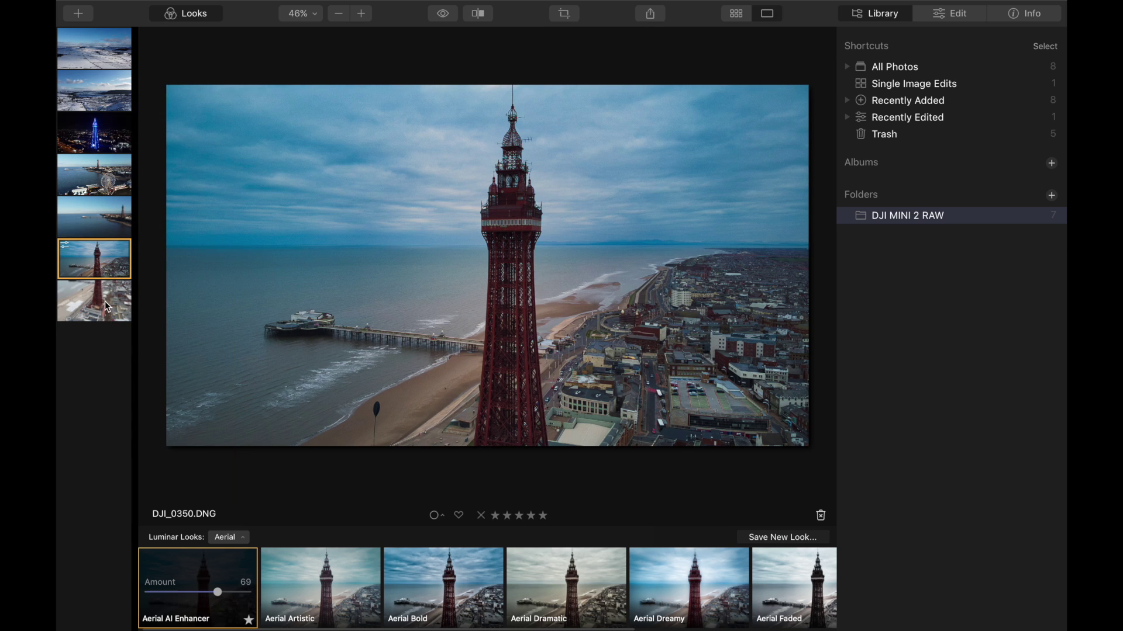
Open DJI_0351.DNG, try Aerial Dramatic and Aerial Bold, then switch to Essentials looks.
left_click(106, 304)
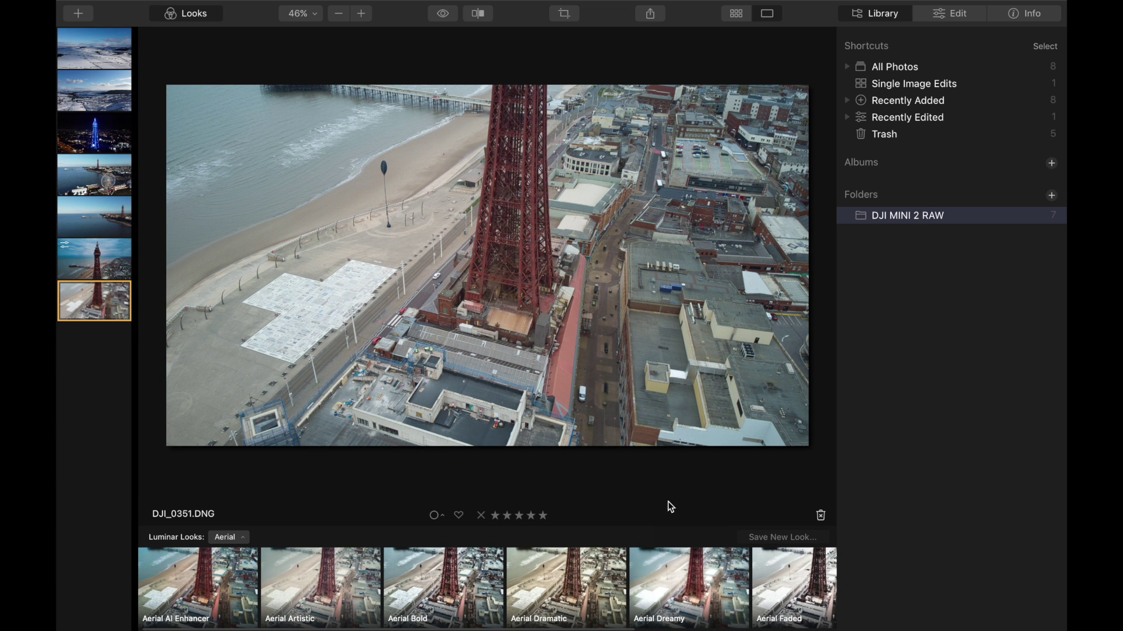
left_click(568, 587)
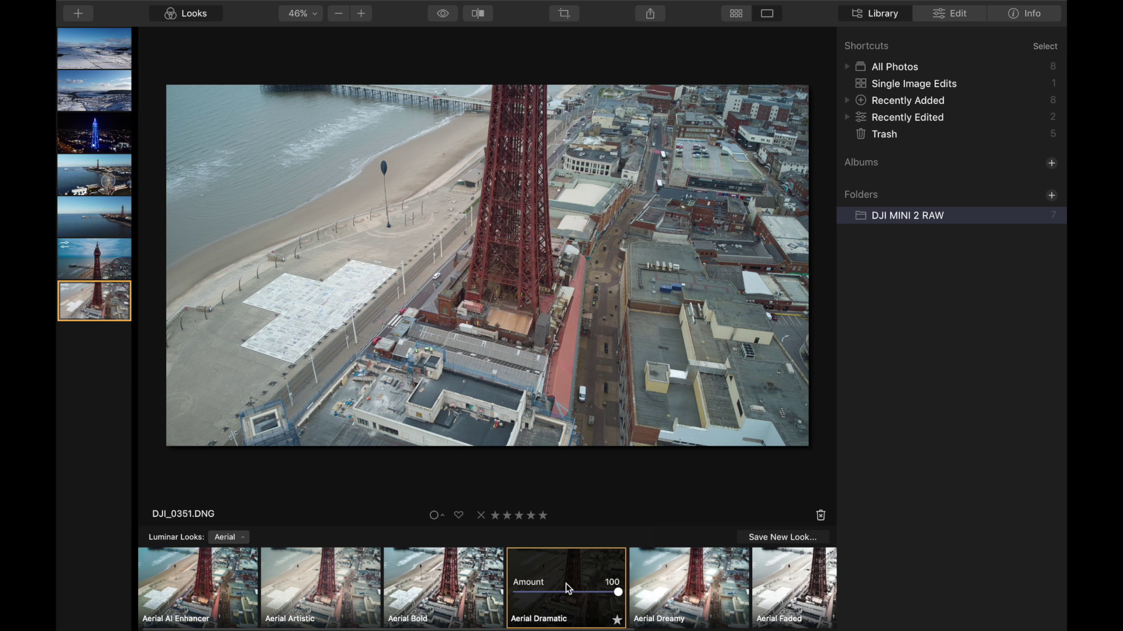
left_click(425, 588)
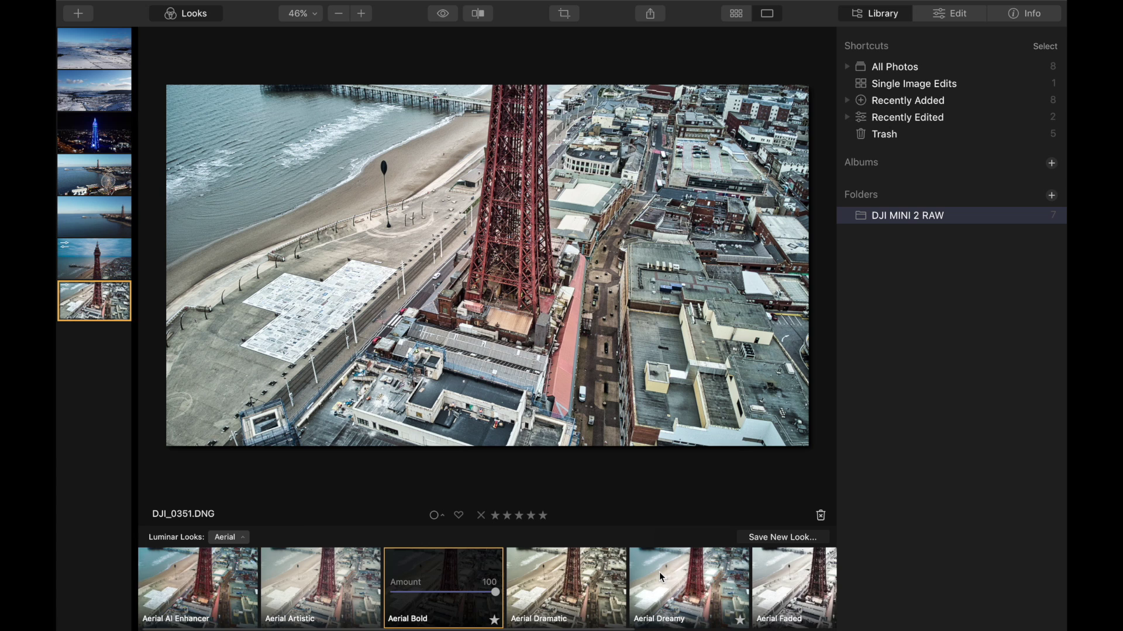
scroll(193, 591, "right", 10)
left_click(251, 539)
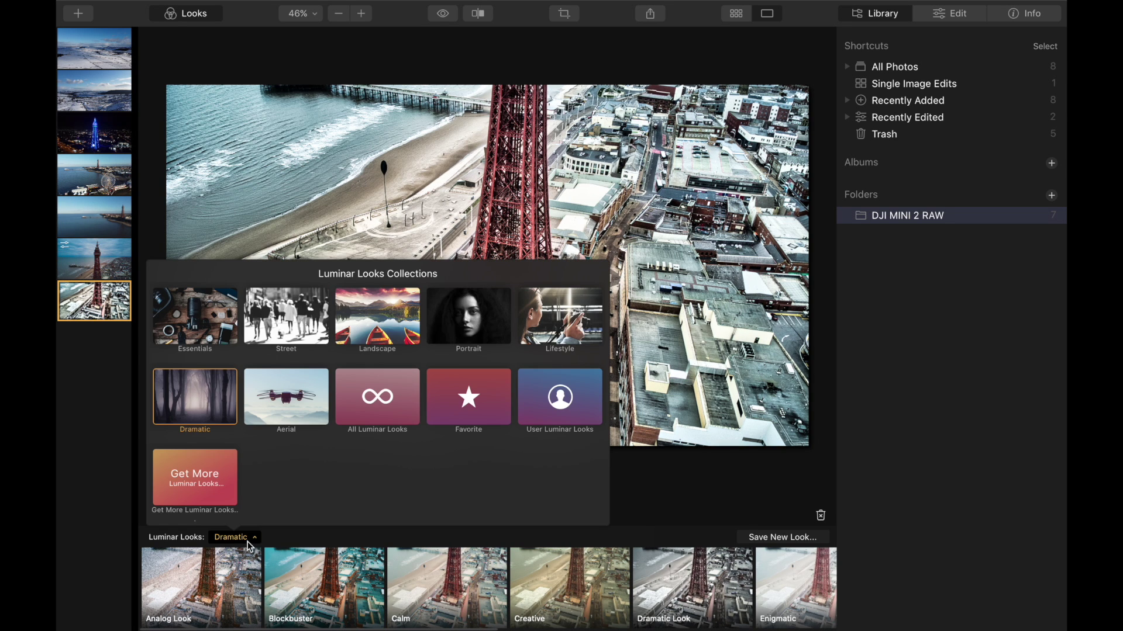
left_click(216, 332)
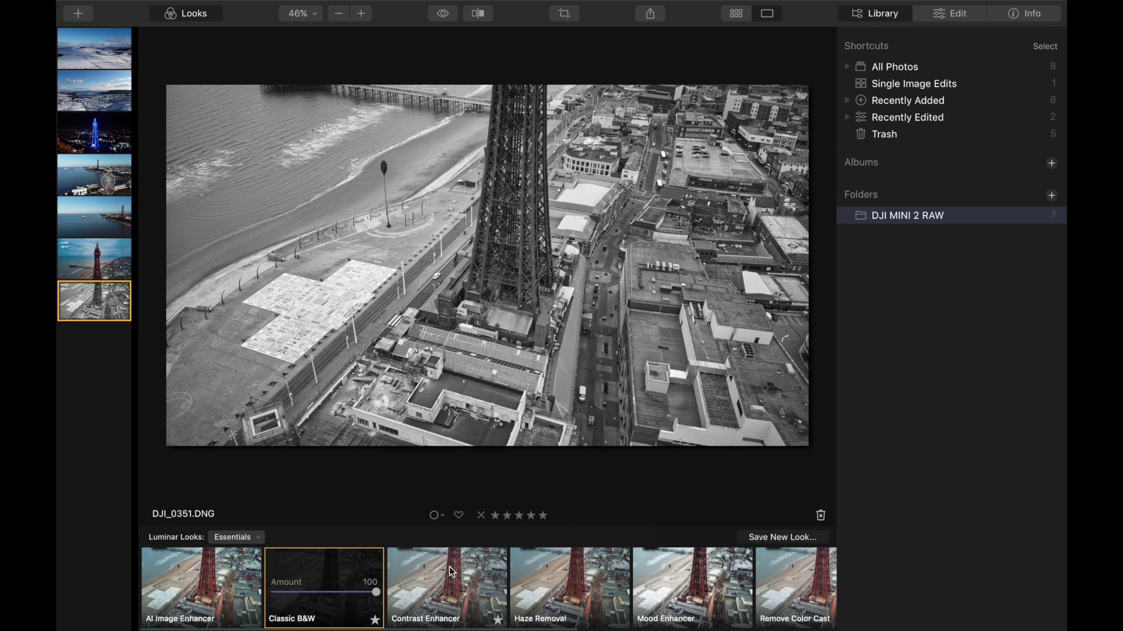
Raise the tower photo's Details Enhancer Sharpen to 43 and compare it with the original.
left_click(950, 13)
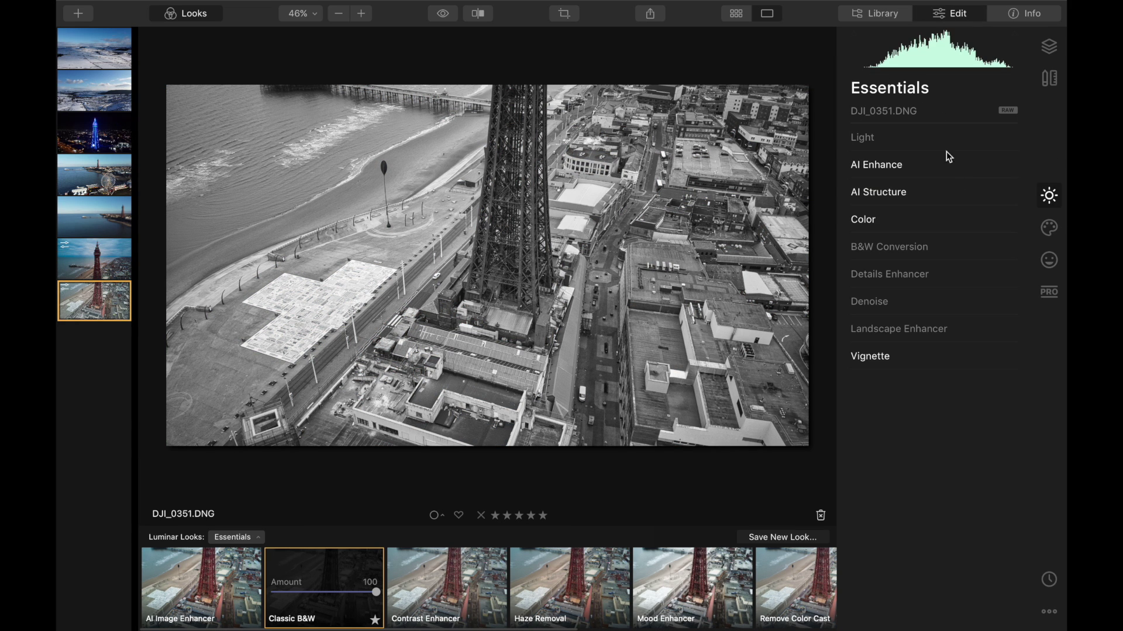
left_click(1049, 228)
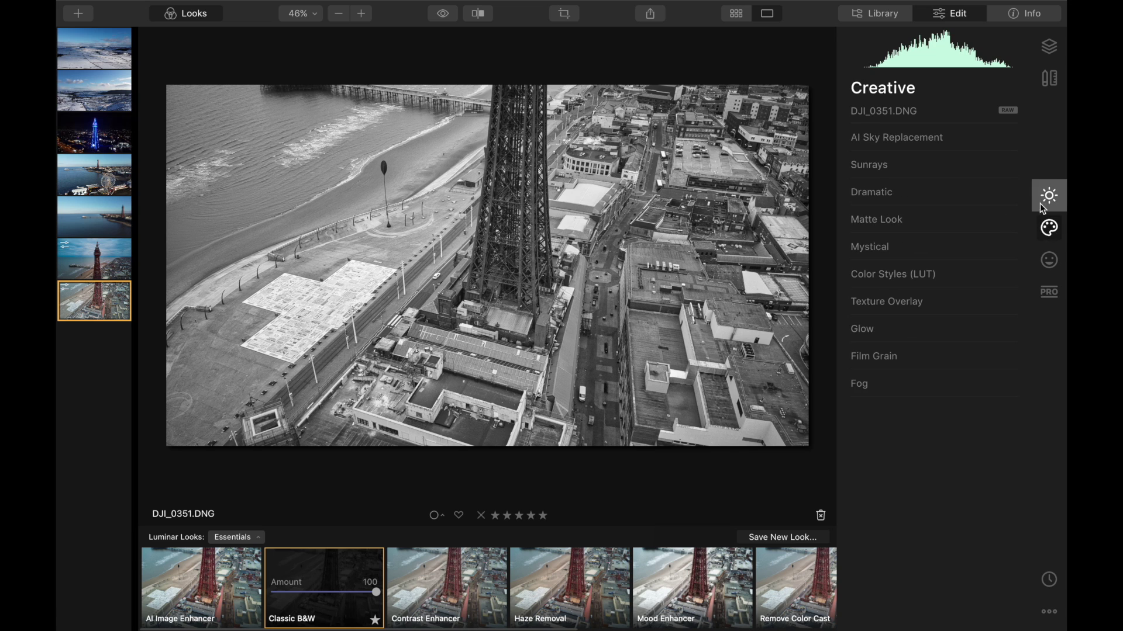
left_click(1048, 195)
left_click(889, 274)
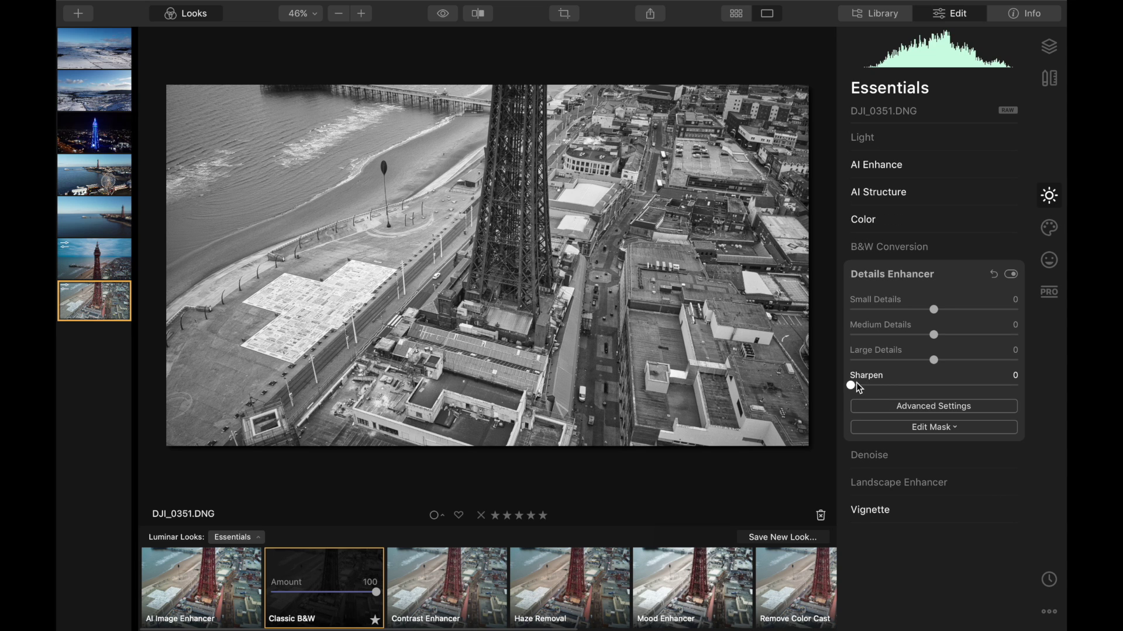
left_click_drag(852, 385, 872, 386)
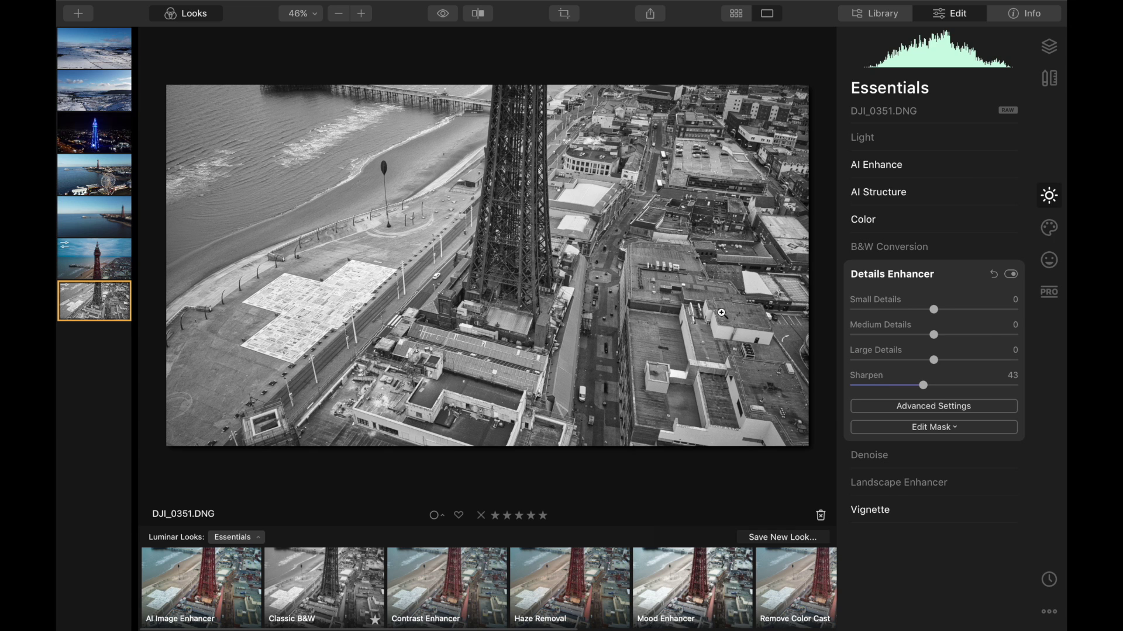
left_click(898, 482)
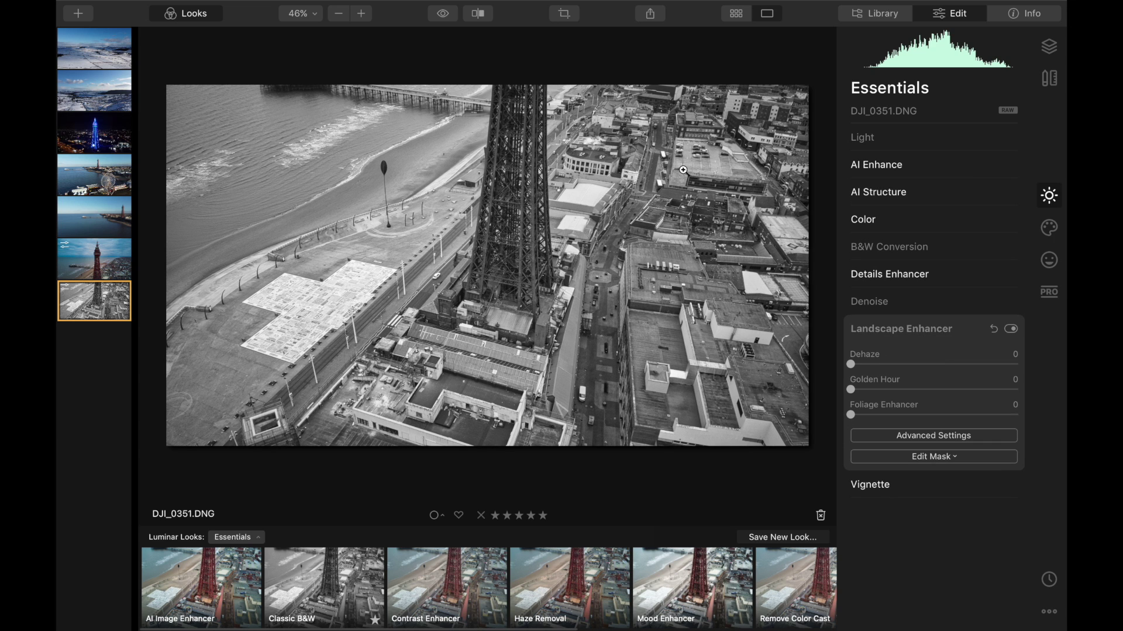
left_click(440, 11)
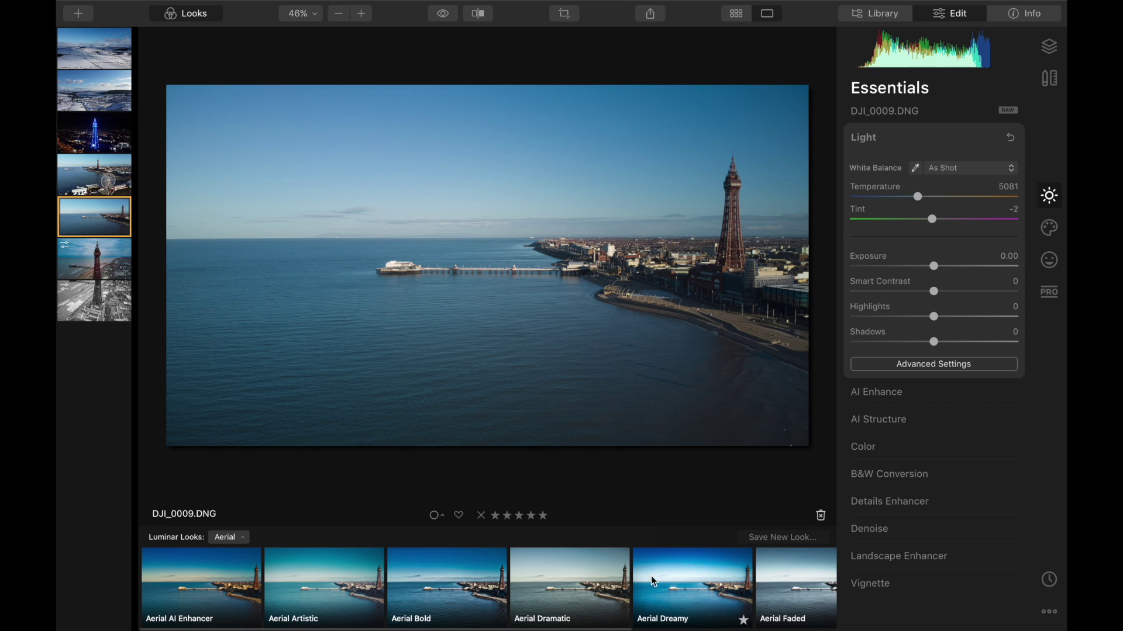
Try the Aerial Artistic look, then apply Aerial Golden Hour at full strength to the pier photo.
left_click(328, 584)
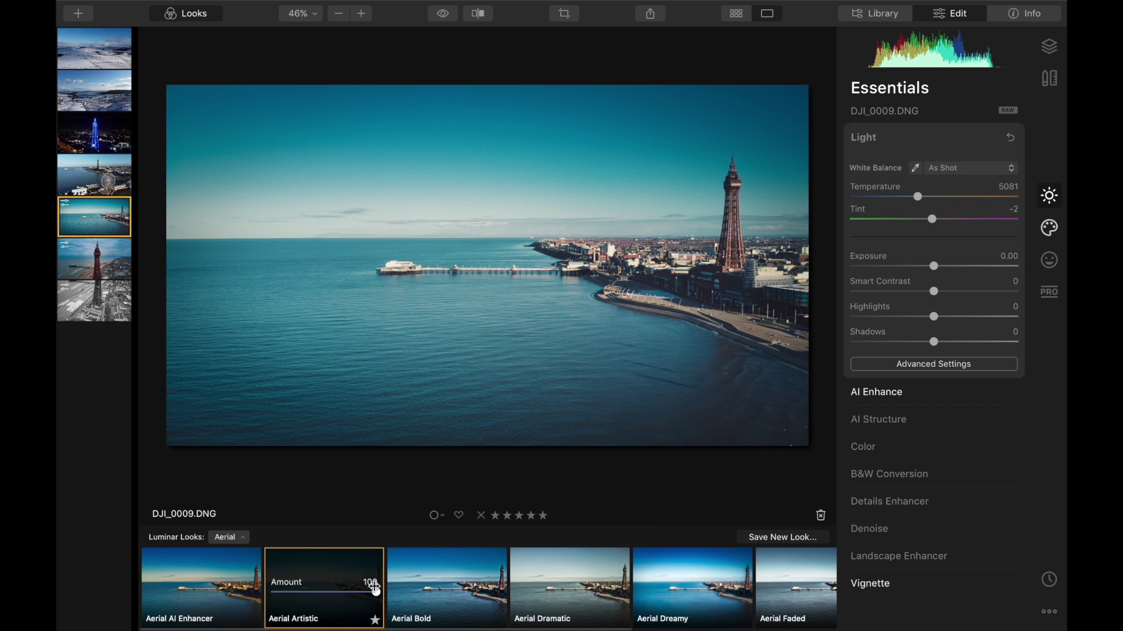
left_click_drag(375, 596, 350, 595)
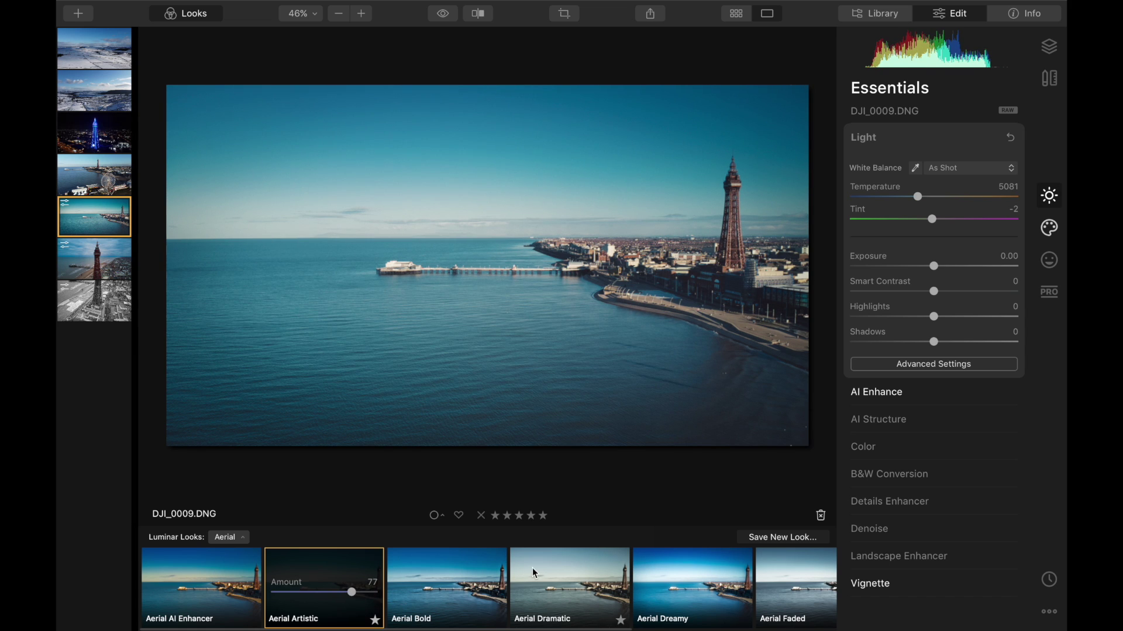
scroll(533, 568, "right", 3)
scroll(532, 567, "right", 3)
left_click(702, 568)
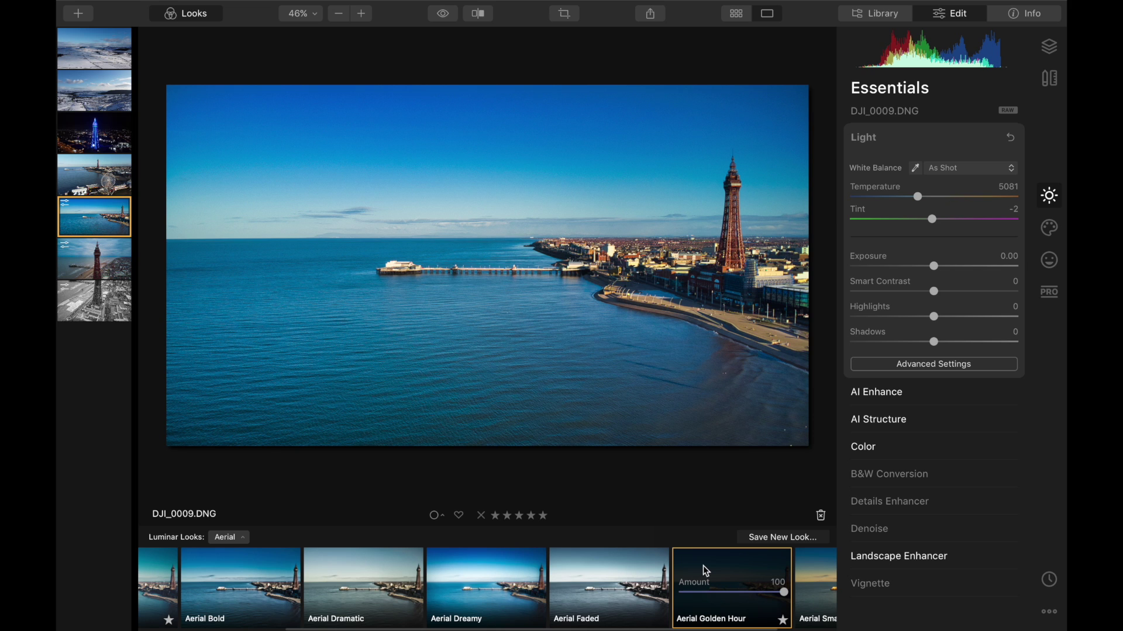
Check the Golden Hour edit with a before/after split view, then close the comparison.
left_click(478, 13)
left_click_drag(446, 130, 251, 230)
key("backslash")
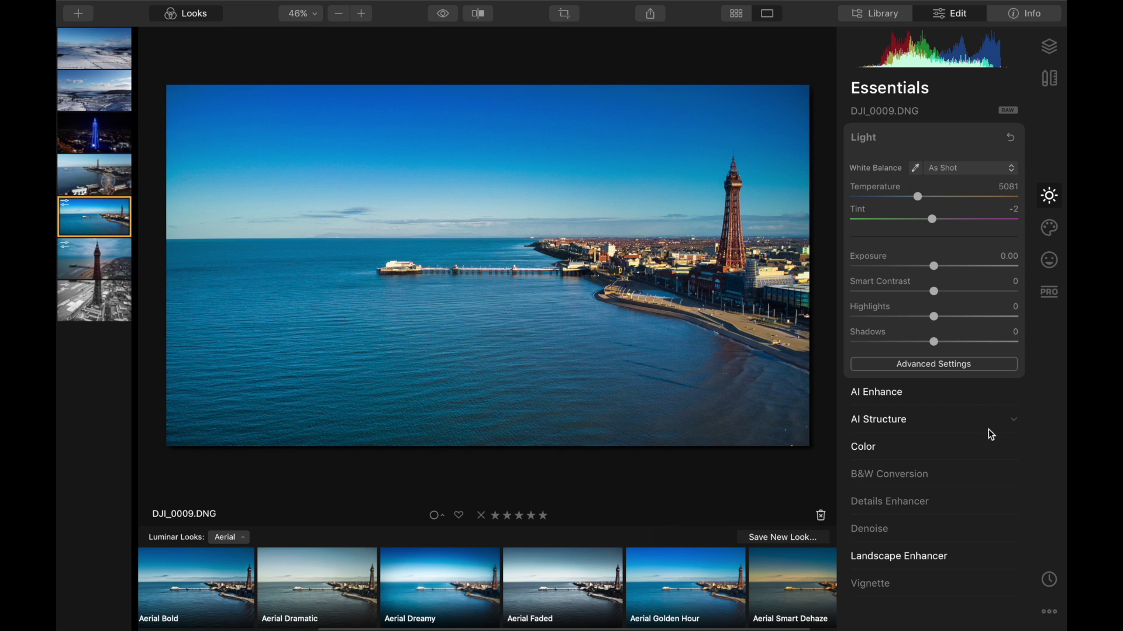
left_click(1055, 226)
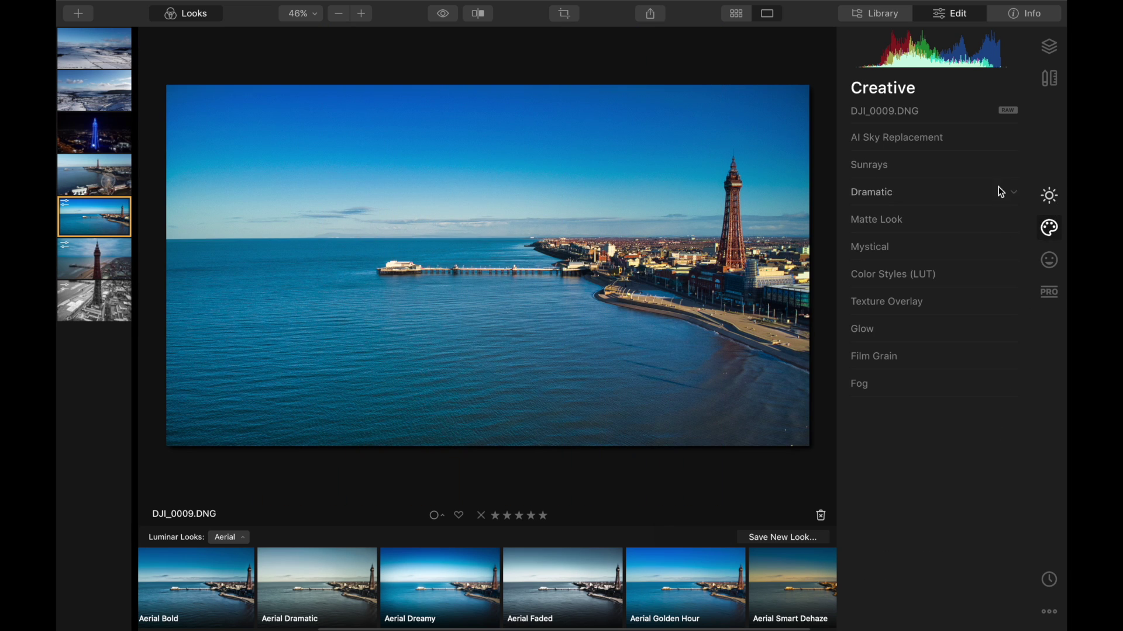
Try Bright Blue Sky 1 and 2 and Dramatic Sky 3 and 4, then revert to Original Sky.
left_click(1012, 137)
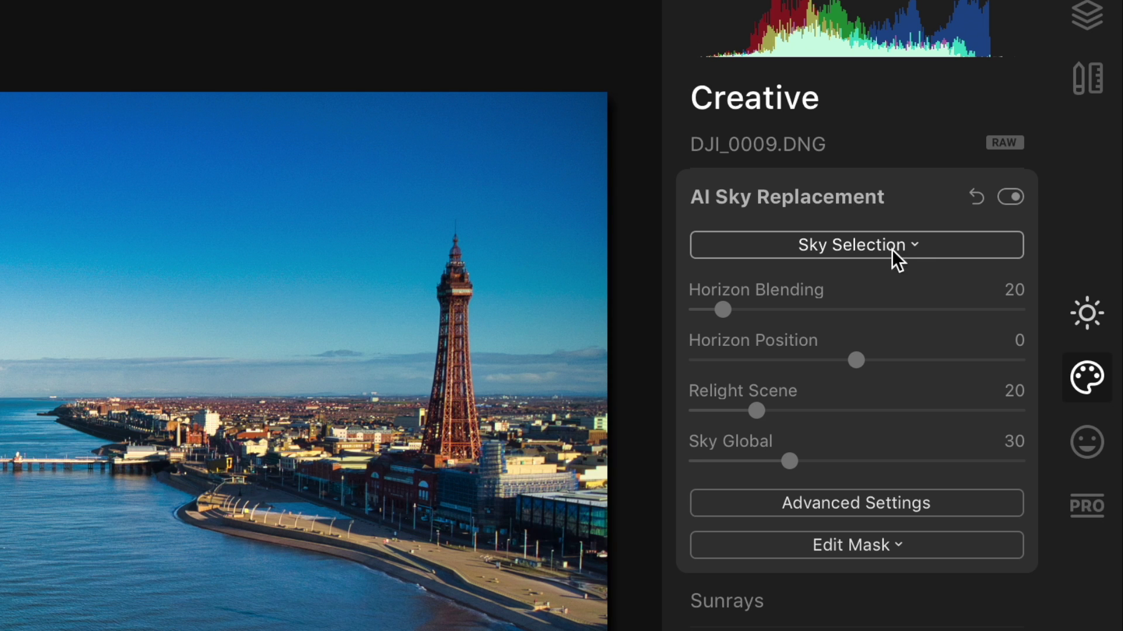
left_click(910, 244)
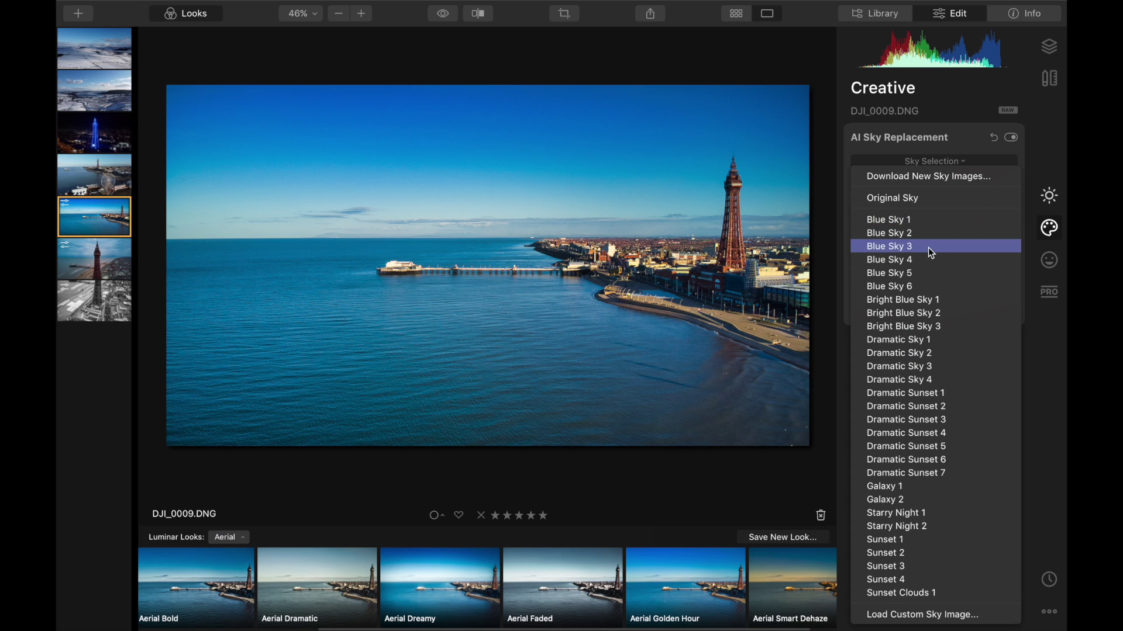
left_click(932, 300)
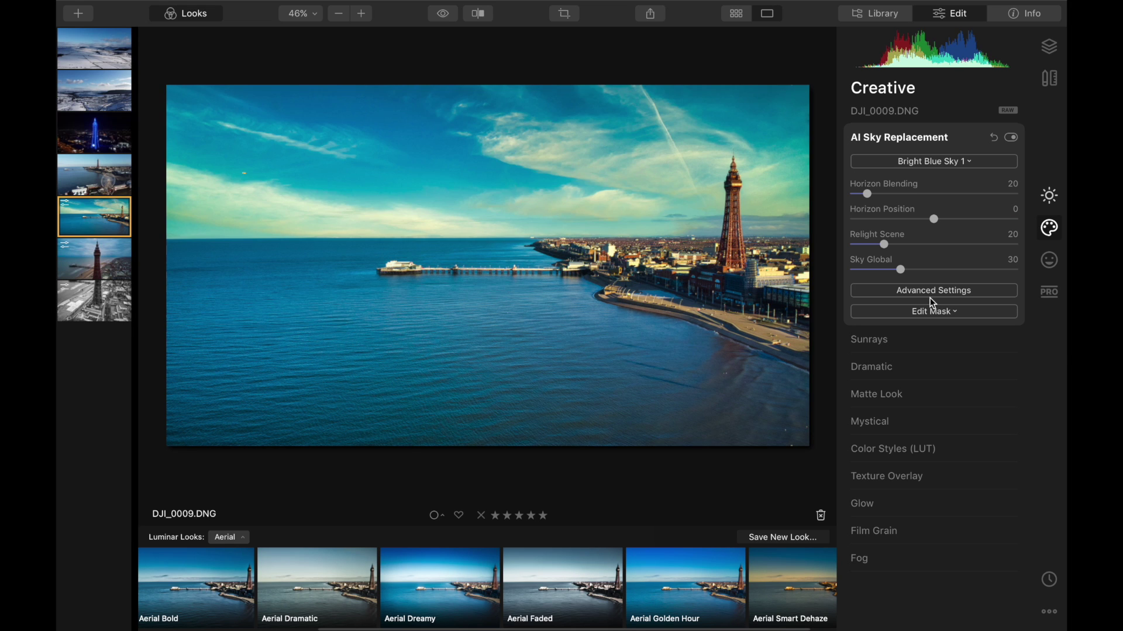
left_click(963, 160)
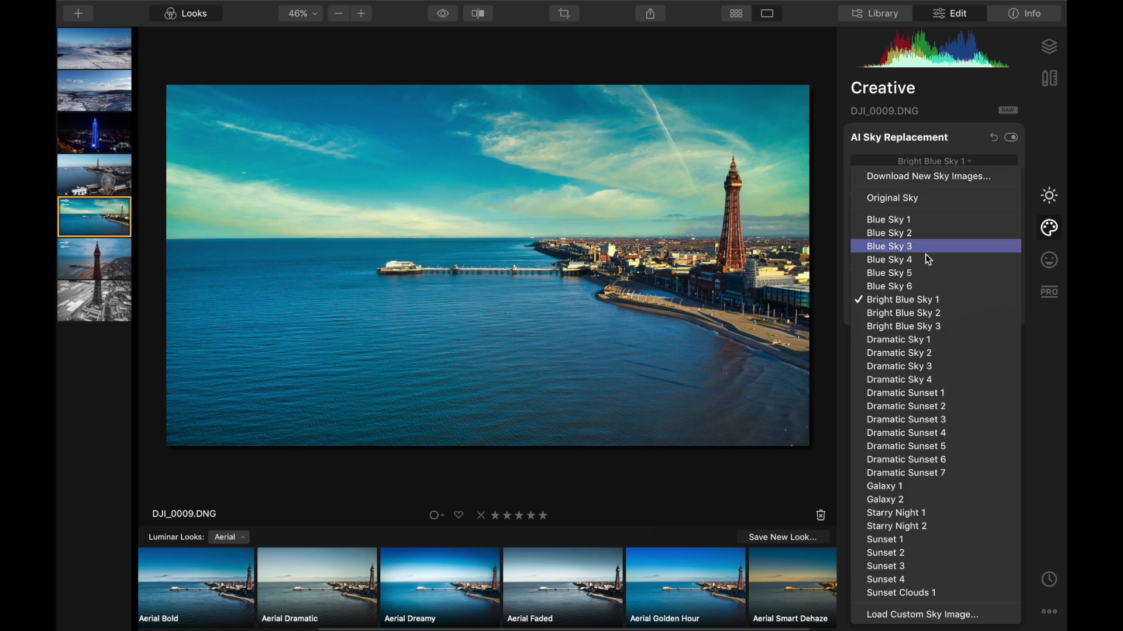
left_click(912, 314)
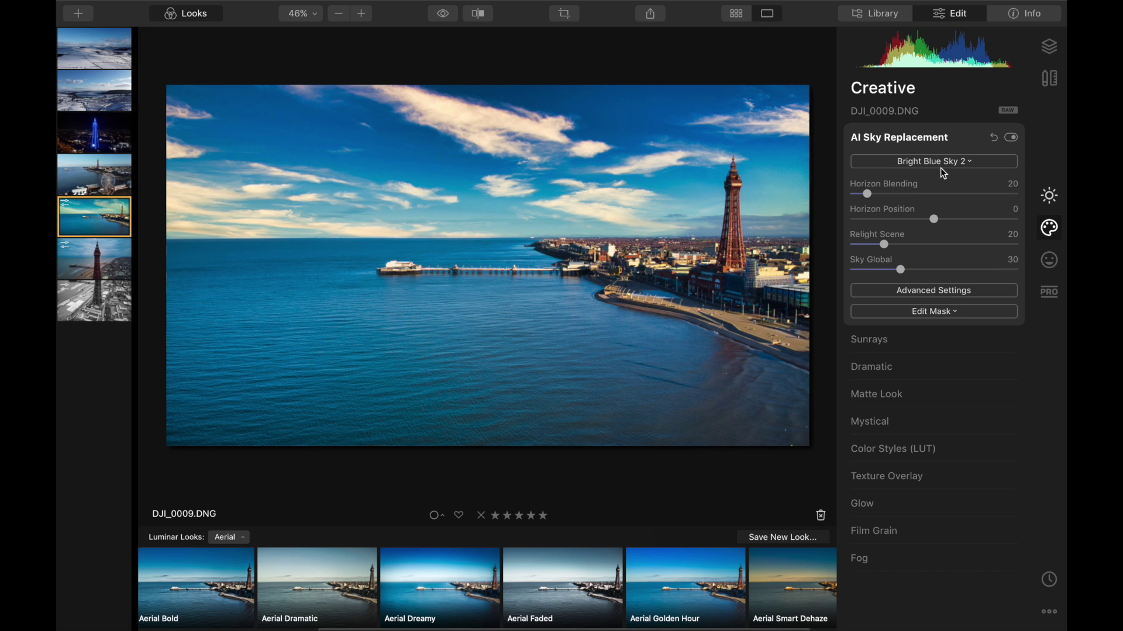
left_click(956, 160)
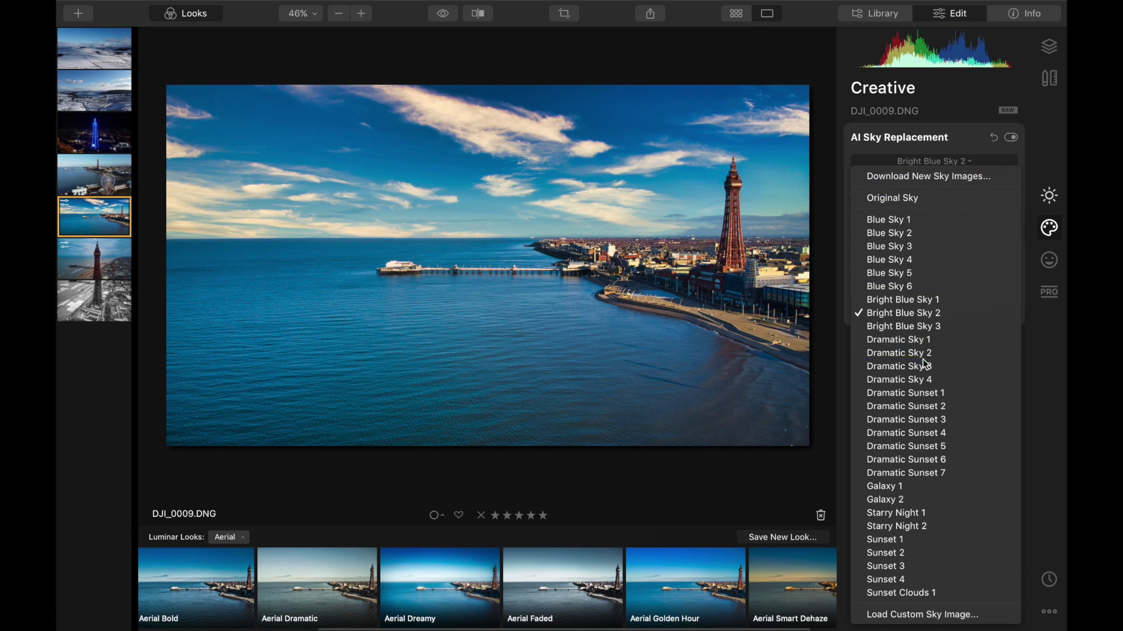
left_click(925, 366)
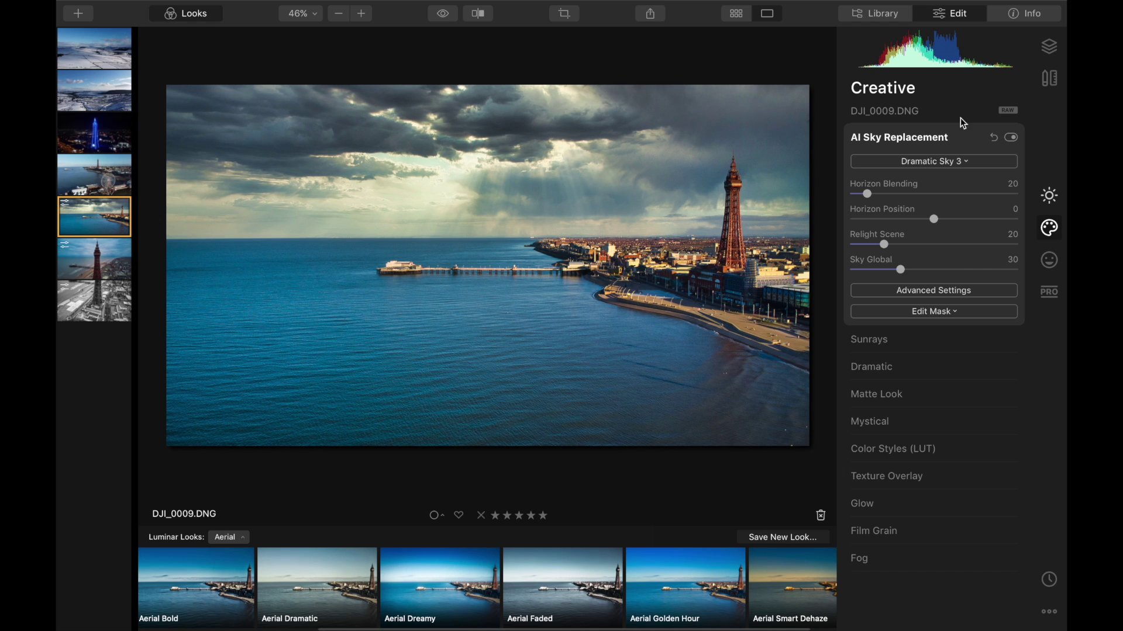
left_click(967, 161)
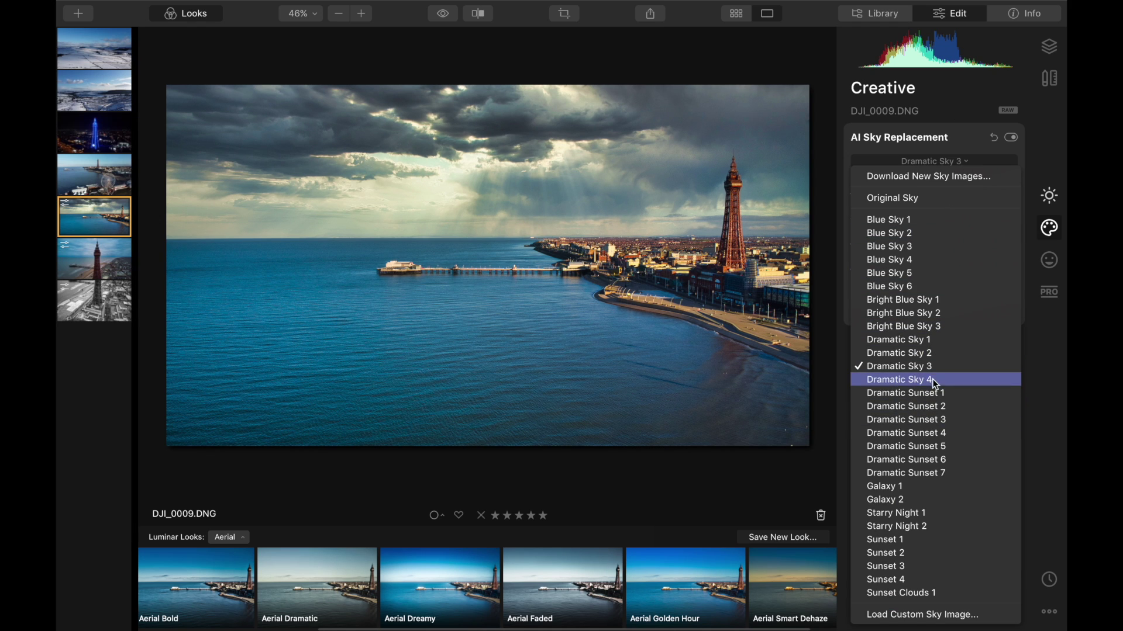
left_click(932, 378)
left_click(955, 159)
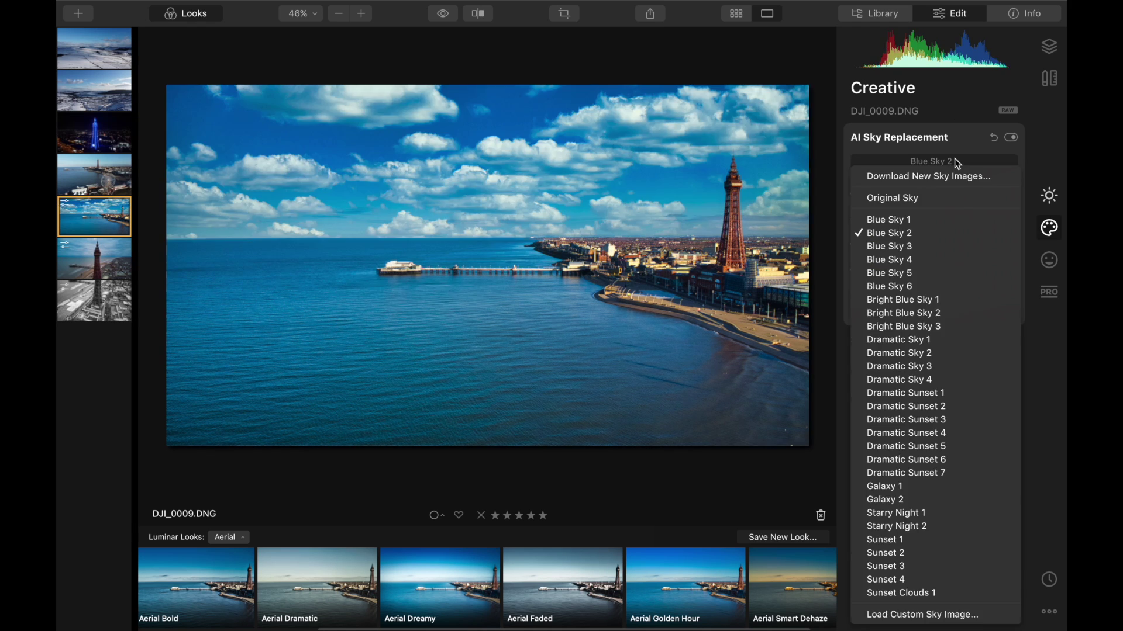
left_click(936, 199)
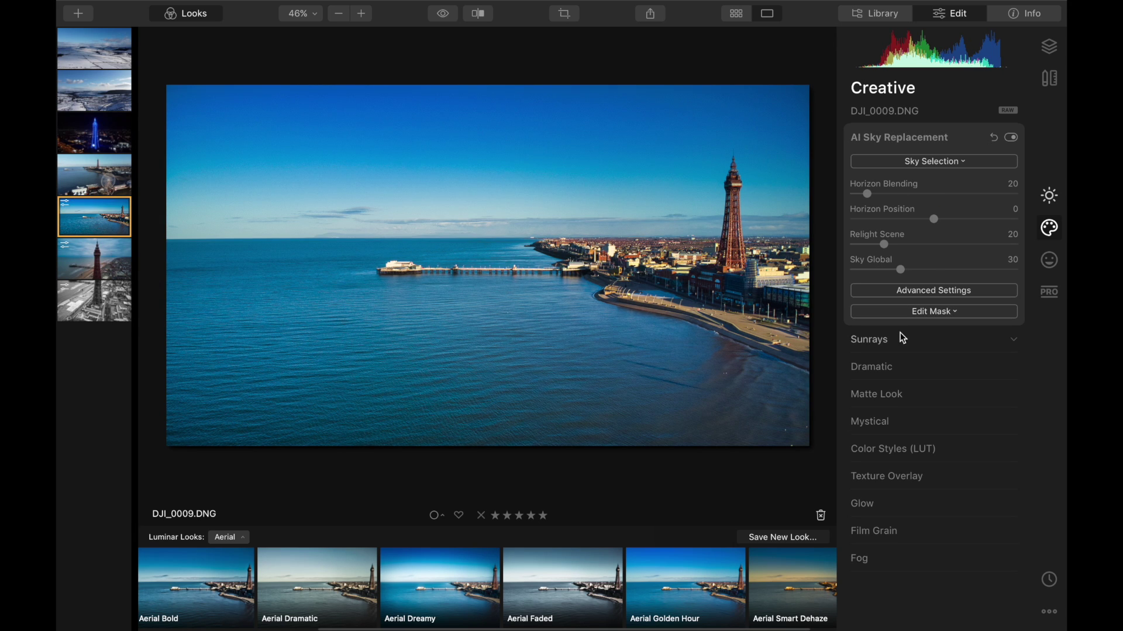
Center the sunrays at the upper-left sky edge, with Overall Look 18 and Penetration 44.
left_click(1012, 337)
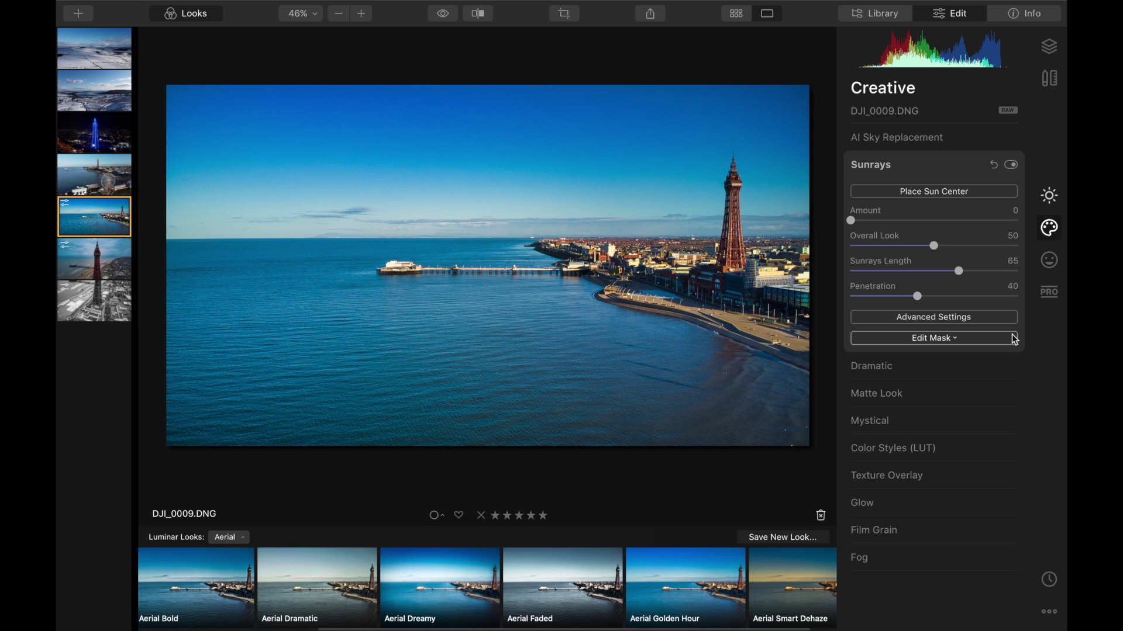
left_click(926, 193)
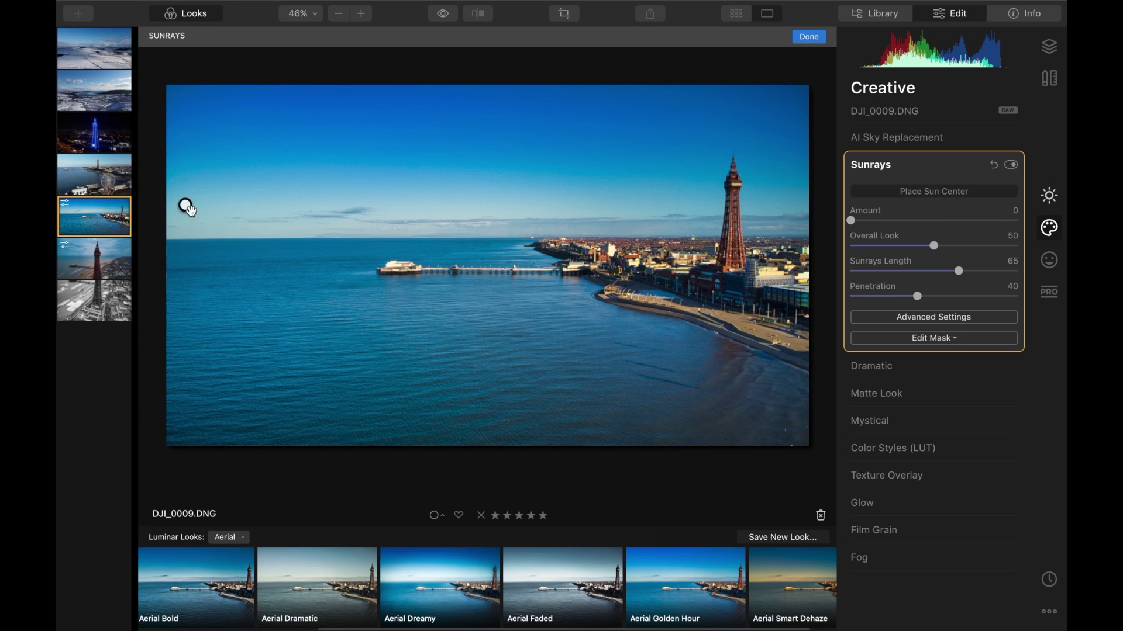
left_click(171, 167)
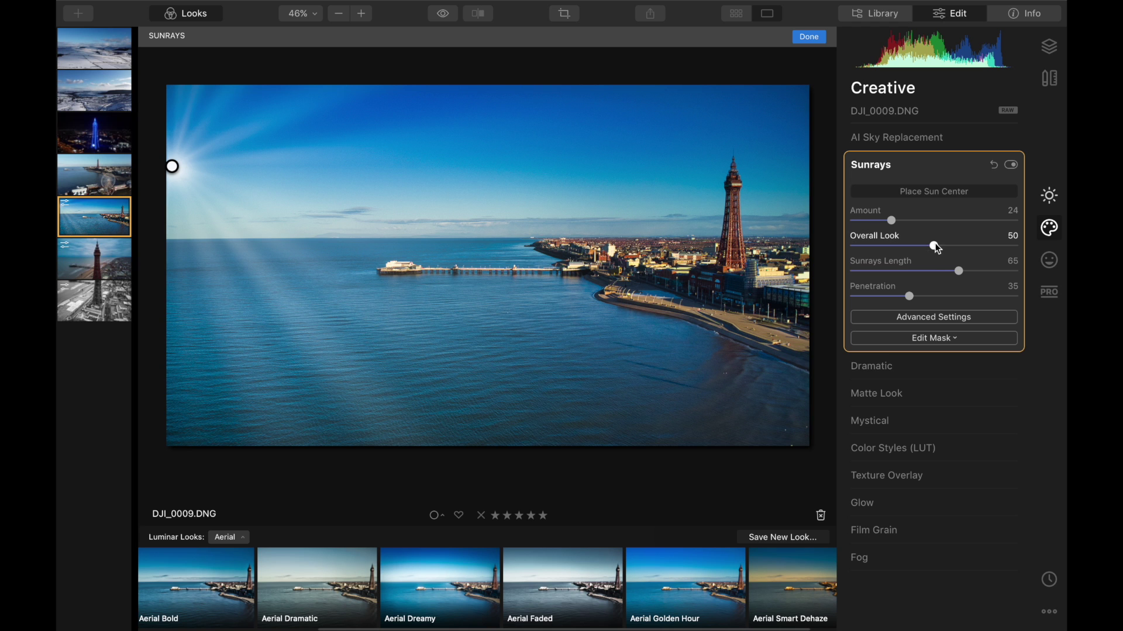
left_click_drag(933, 245, 880, 251)
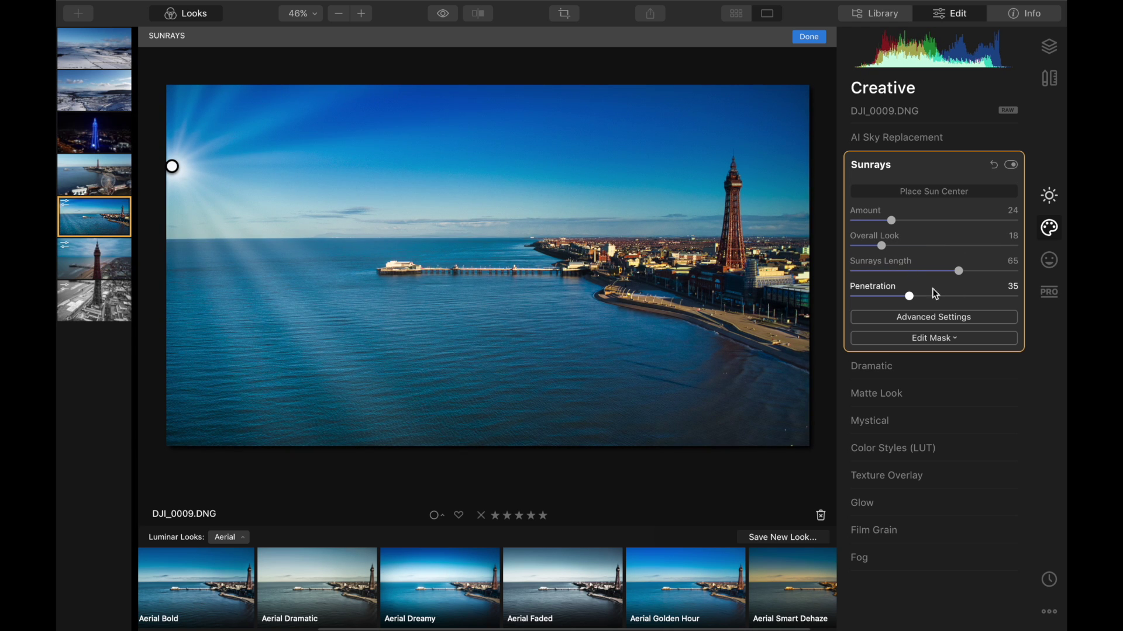
mouse_move(911, 302)
left_mouse_down()
mouse_move(932, 297)
mouse_move(876, 294)
mouse_move(937, 300)
mouse_move(925, 299)
left_mouse_up()
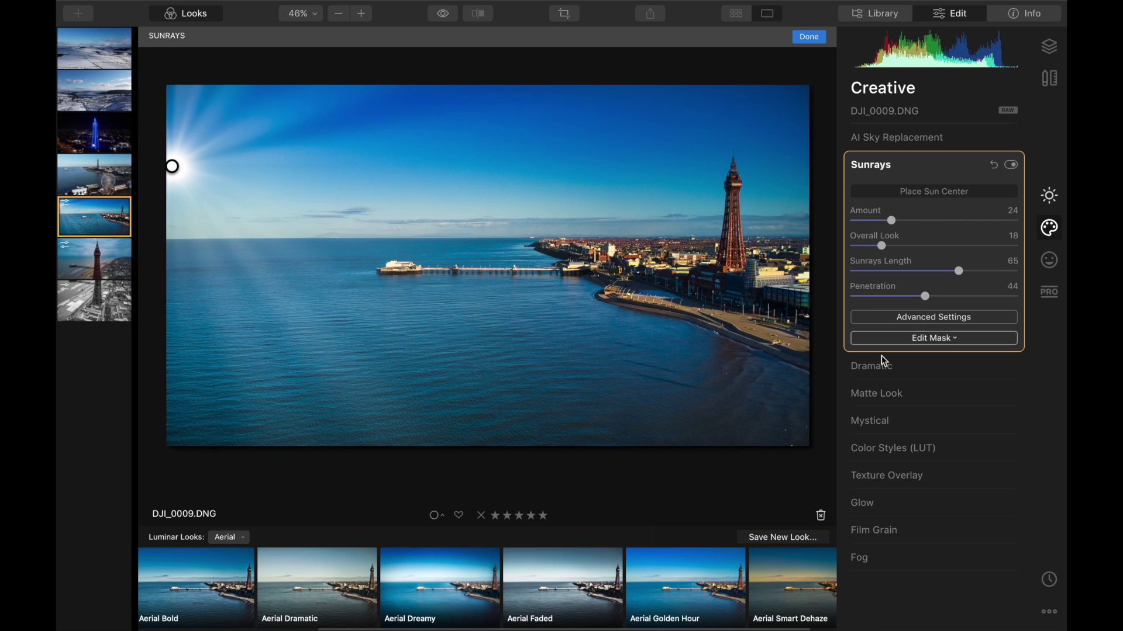
left_click(1014, 166)
left_click(1010, 166)
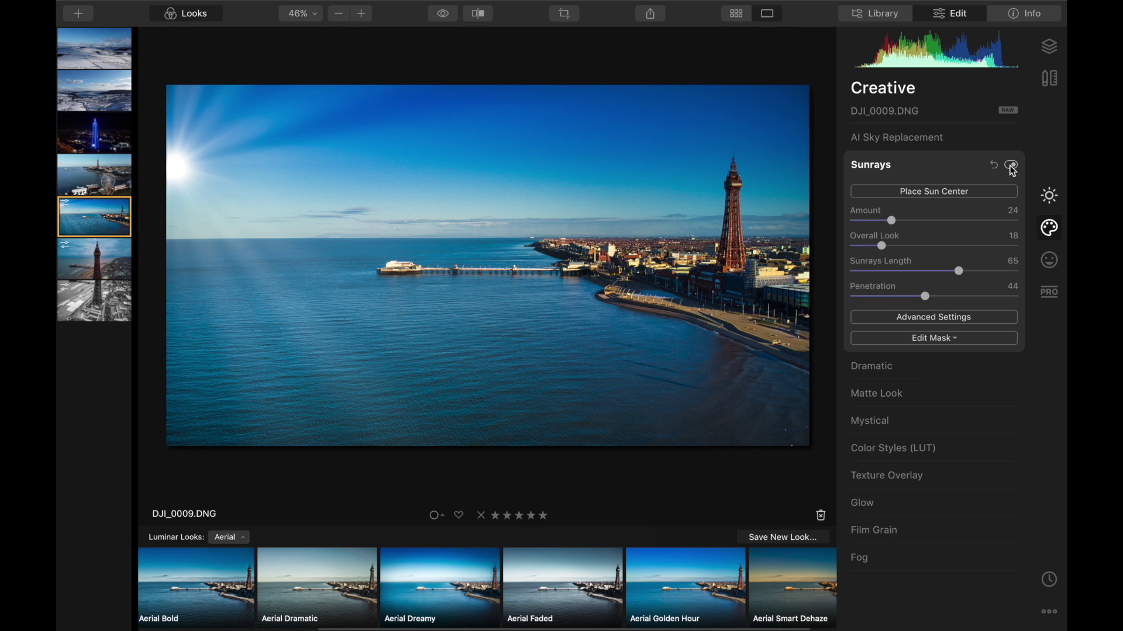
left_click(1010, 370)
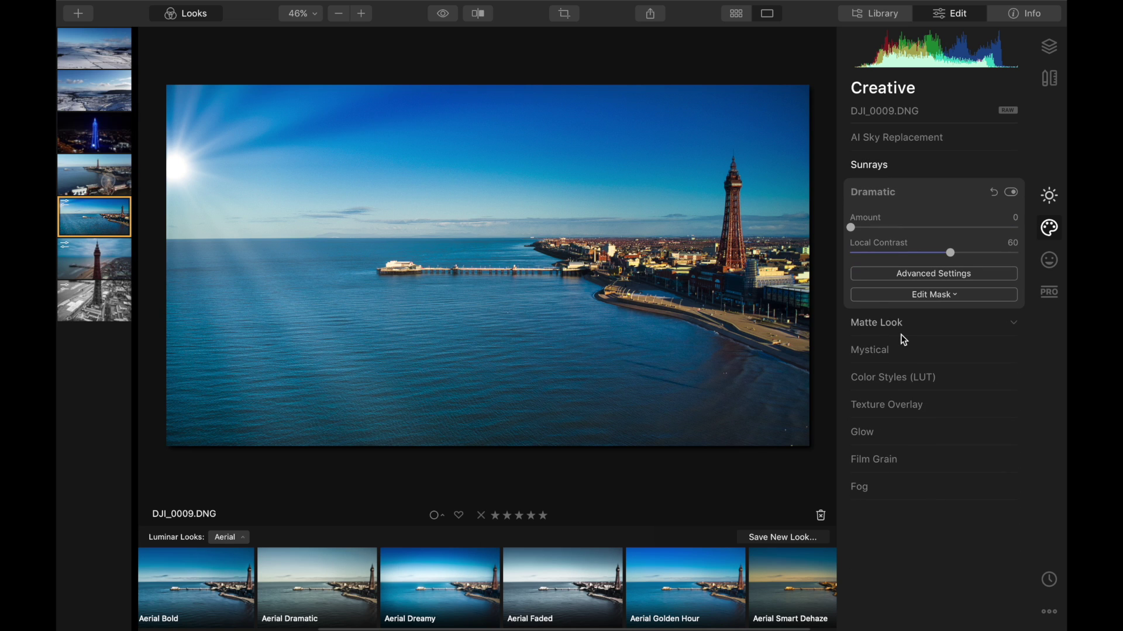
Set Dramatic Amount to 39 and Mystical Amount to 35 on the pier photo.
left_click_drag(858, 227, 875, 227)
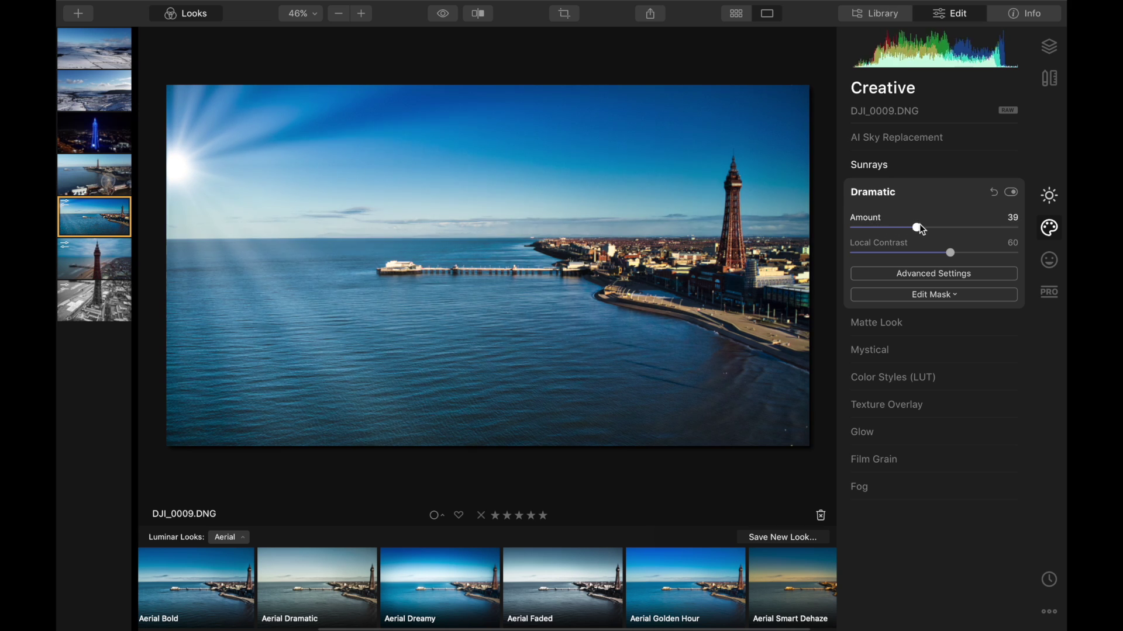
left_click(1014, 351)
left_click_drag(853, 282, 913, 283)
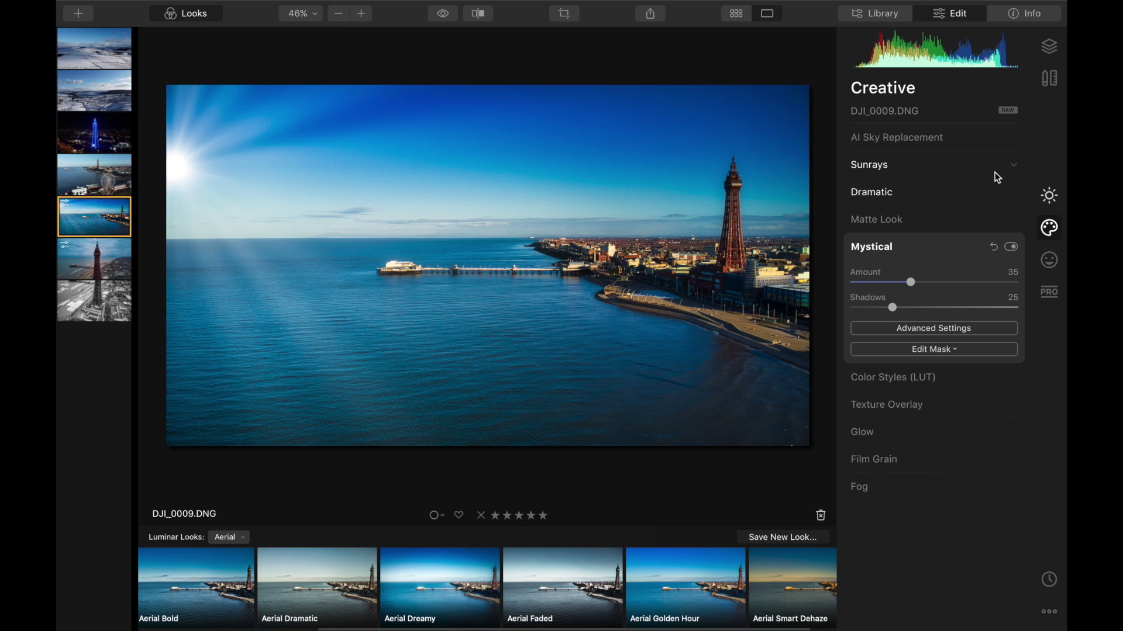
Tweak AI Accent slightly, then set AI Structure Amount to 22 and Boost to 11.
left_click(1055, 195)
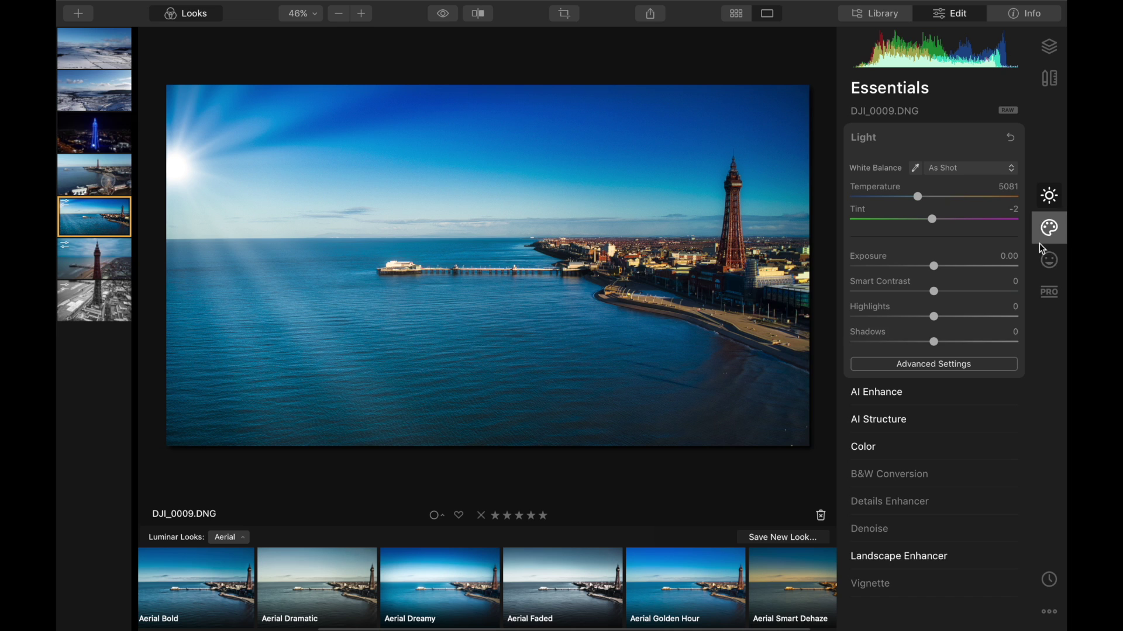
left_click(1018, 393)
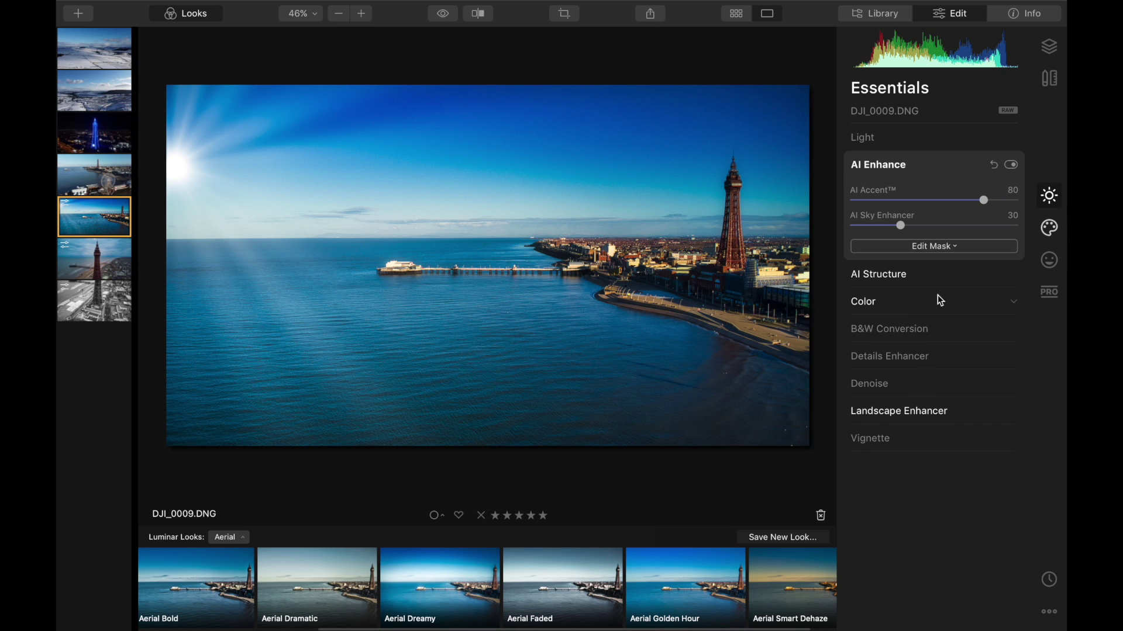
mouse_move(987, 201)
left_mouse_down()
mouse_move(966, 204)
mouse_move(986, 201)
left_mouse_up()
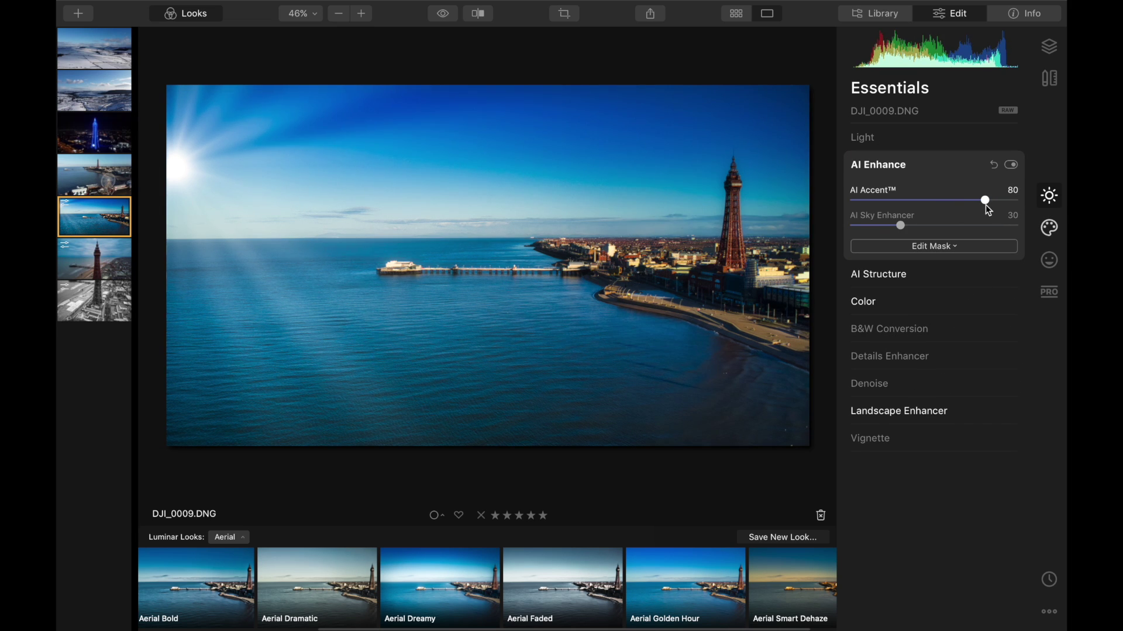
left_click(1014, 278)
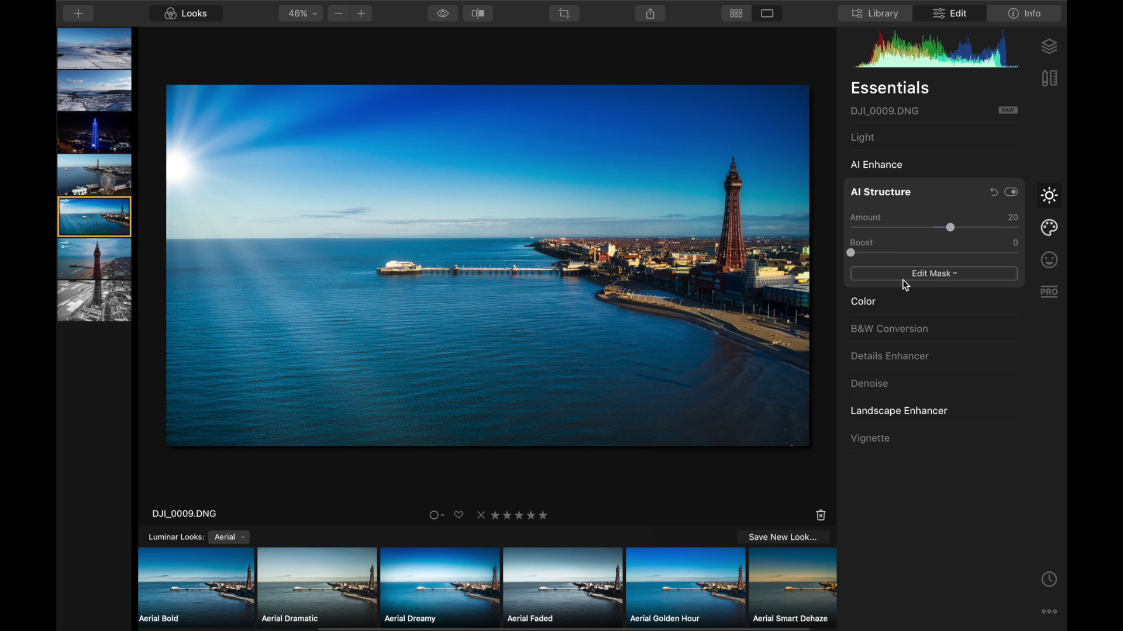
left_click_drag(934, 228, 953, 233)
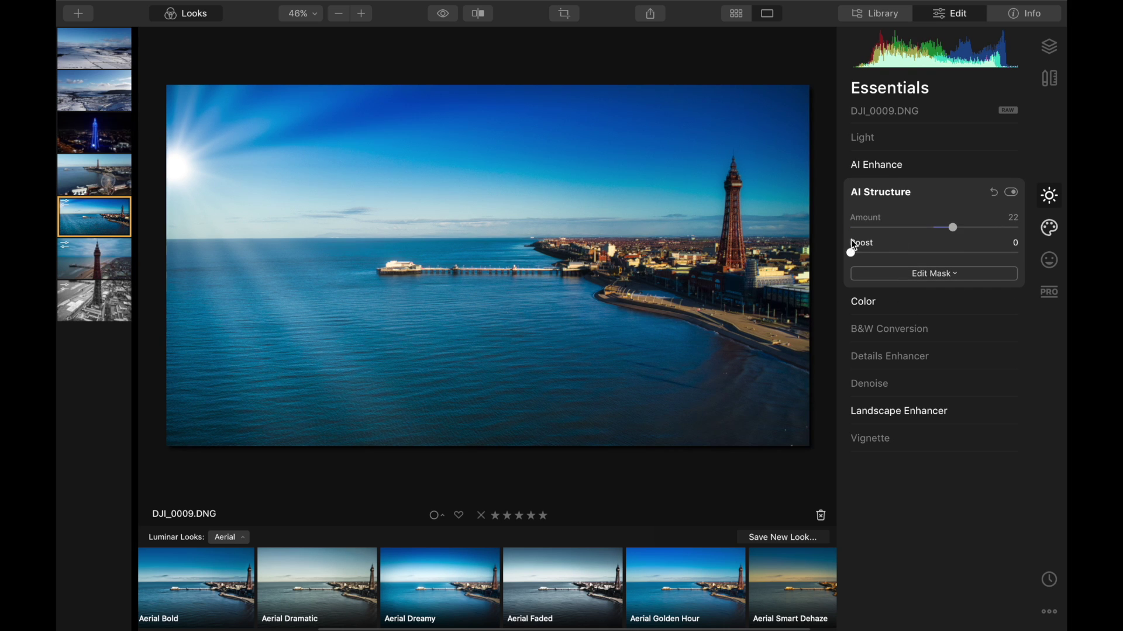
left_click_drag(851, 253, 874, 256)
left_click(1047, 226)
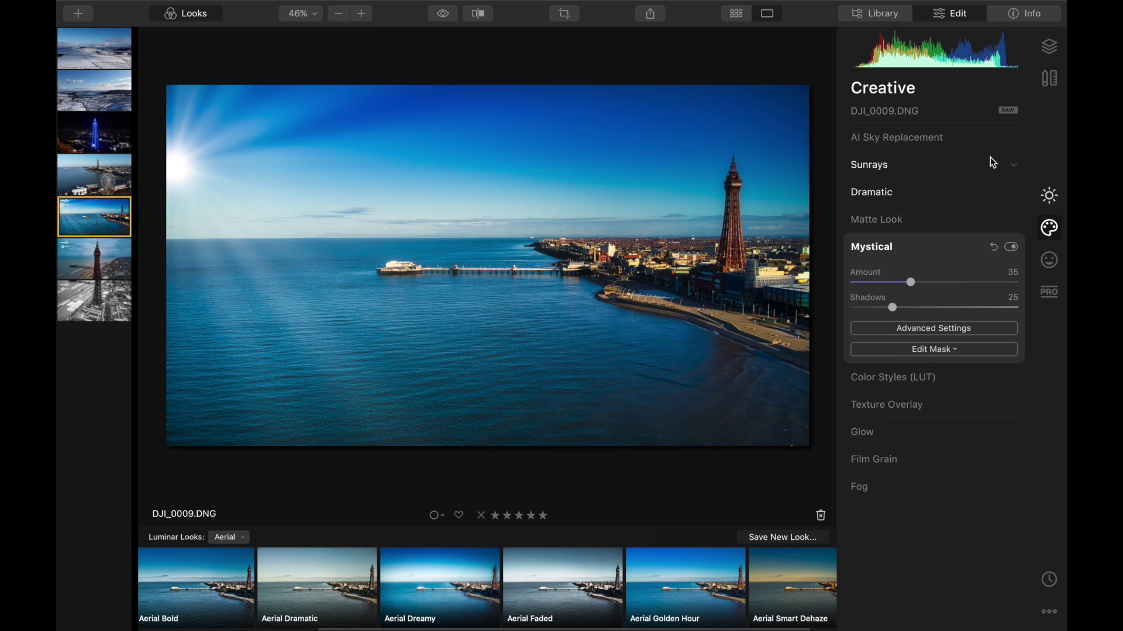
left_click(1013, 171)
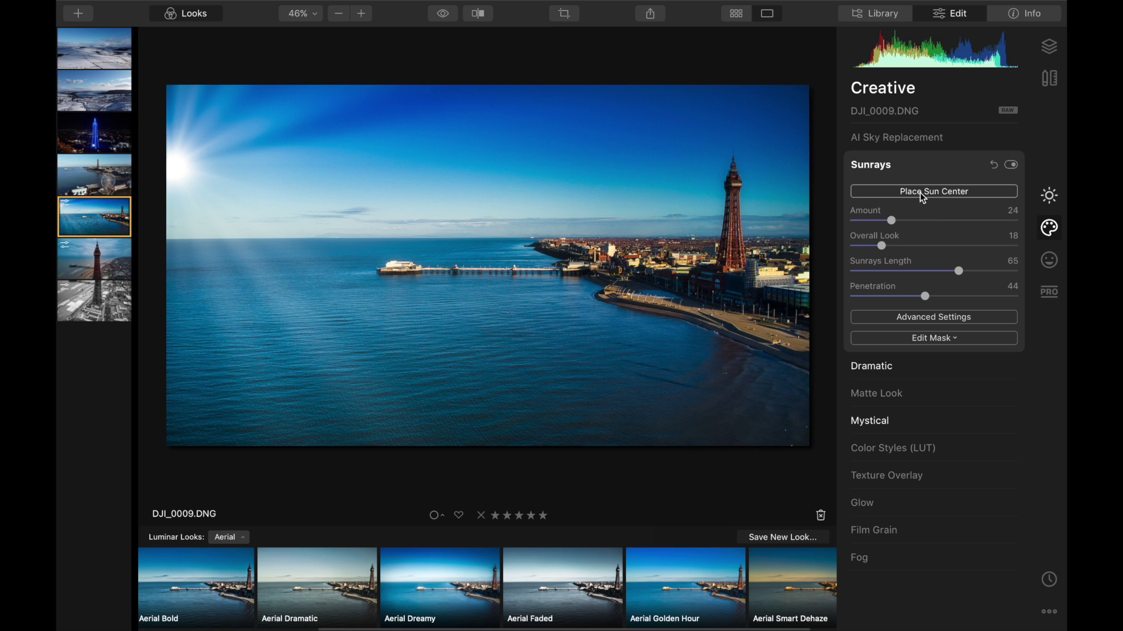
left_click(920, 191)
left_click_drag(167, 176, 152, 109)
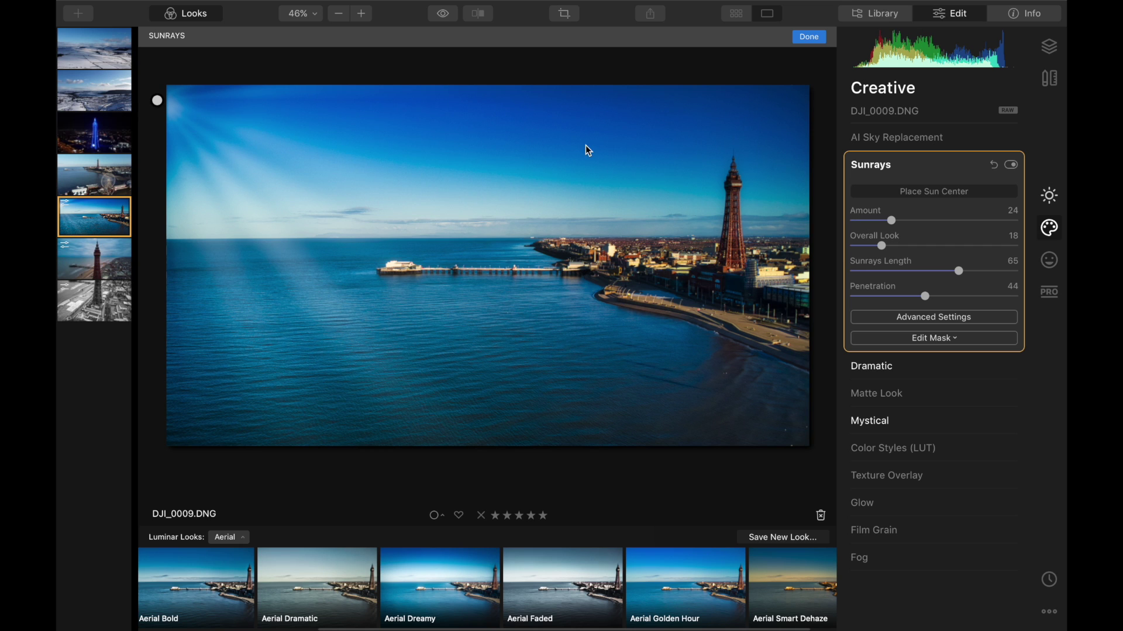
left_click(809, 36)
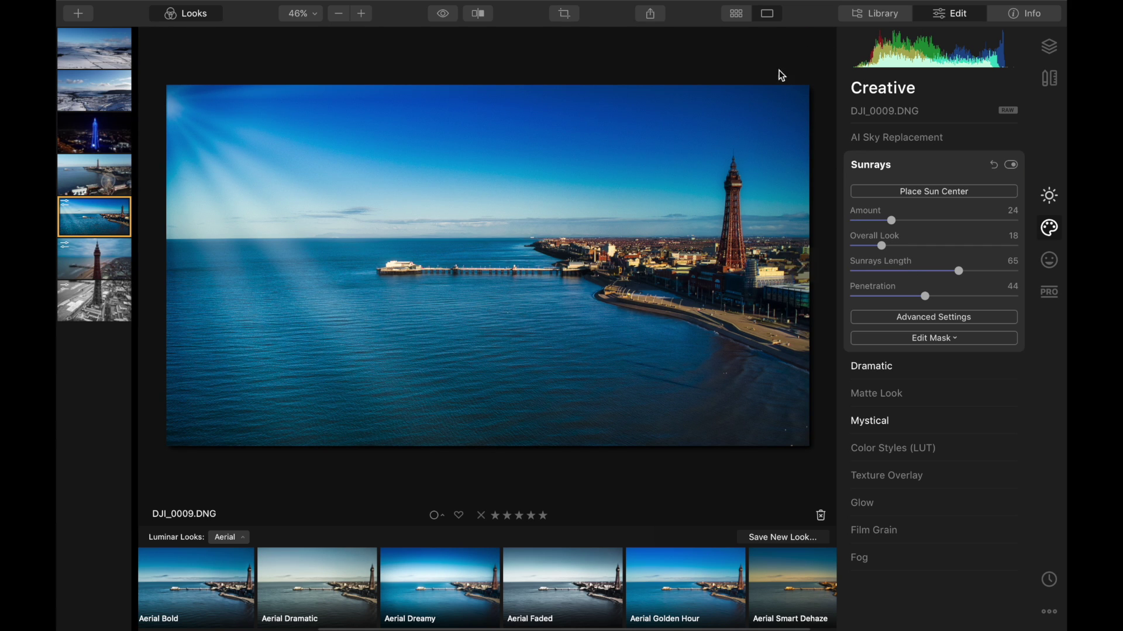
left_click(442, 19)
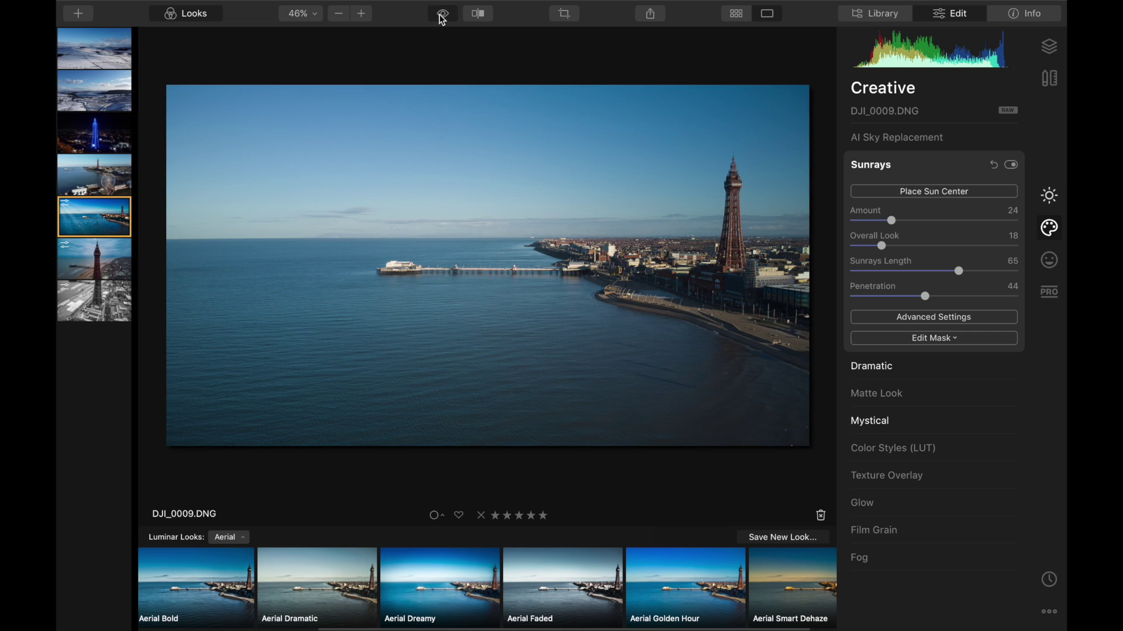
left_click(478, 16)
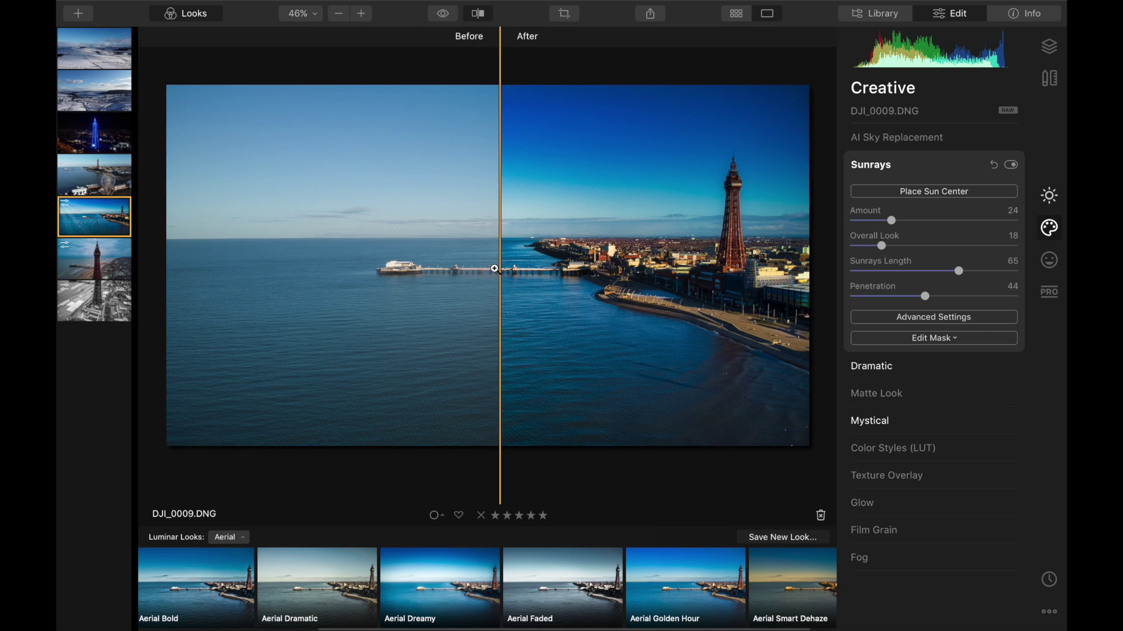
left_click_drag(495, 269, 199, 349)
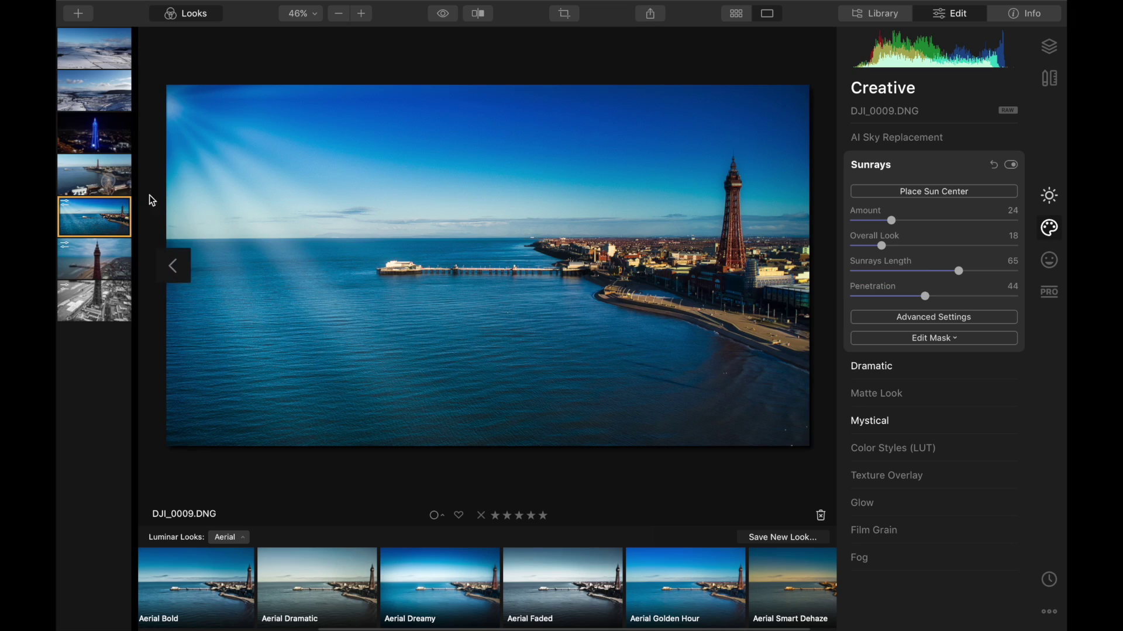
Open the Ferris-wheel photo DJI_0008.DNG and apply the Aerial Dreamy look.
left_click(99, 187)
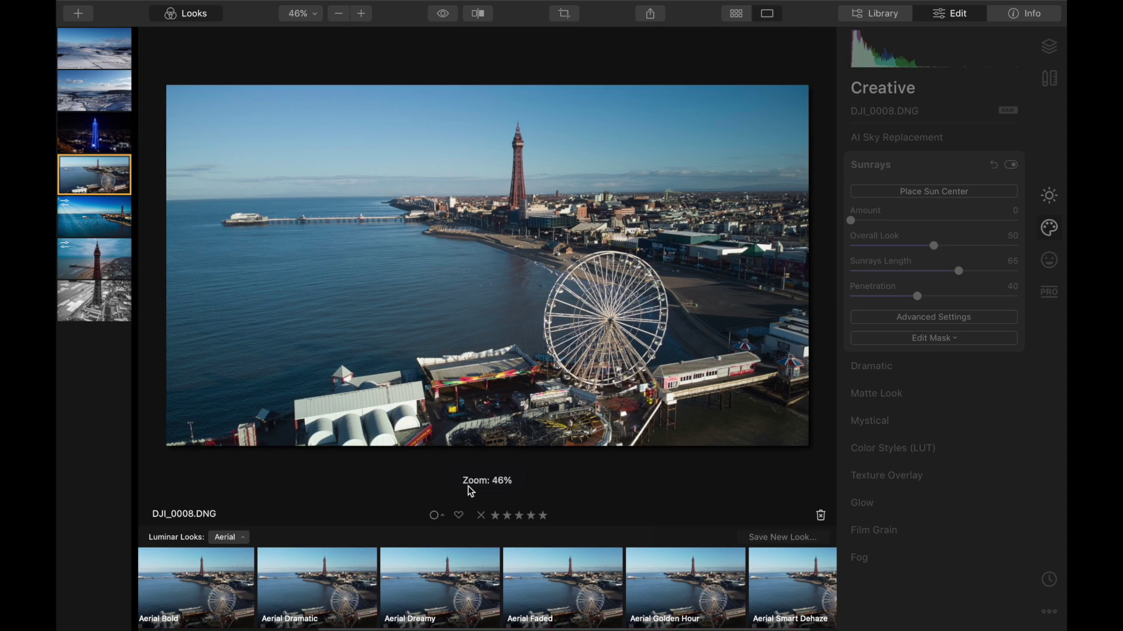
left_click(458, 584)
scroll(671, 577, "right", 2)
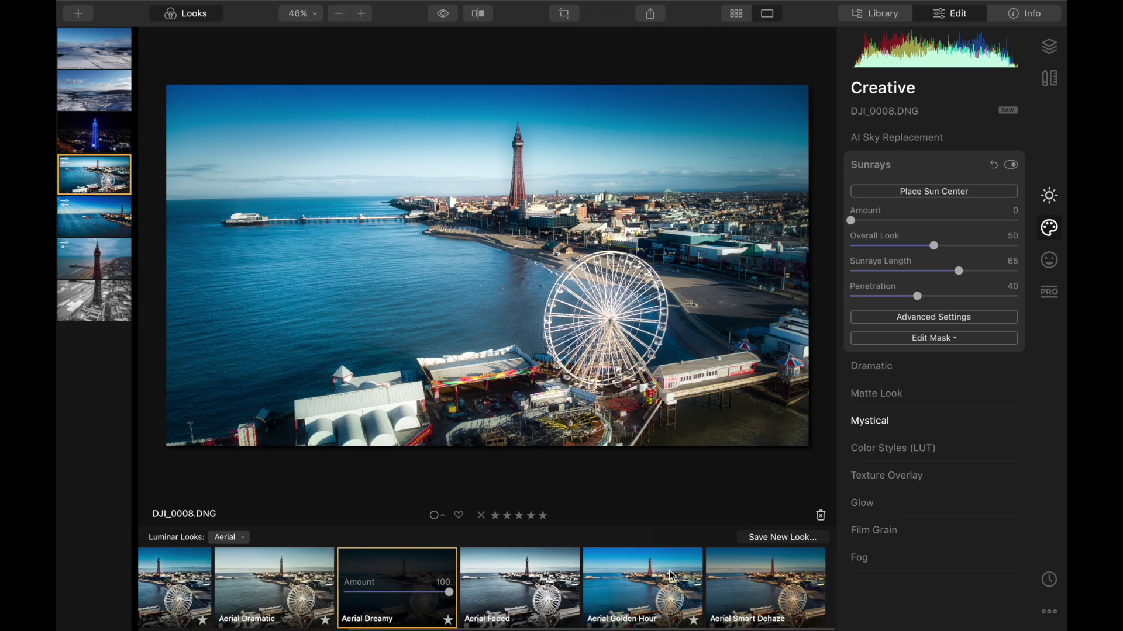
scroll(664, 571, "left", 5)
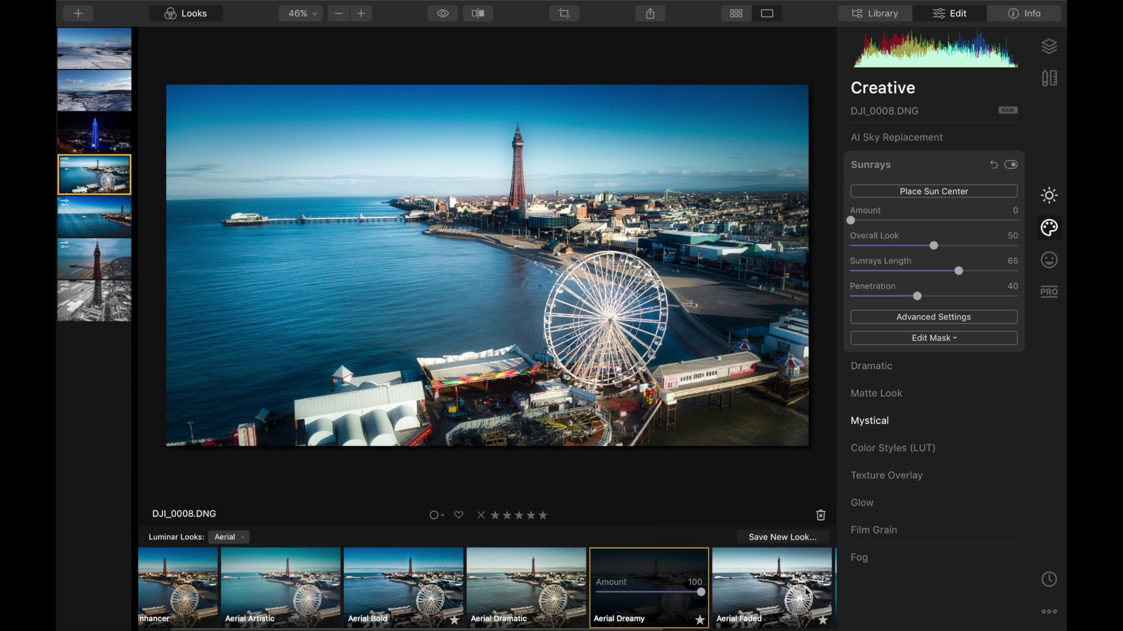
Replace the sky with Dramatic Sunset 1, raising Horizon Blending and Relight Scene.
left_click(900, 136)
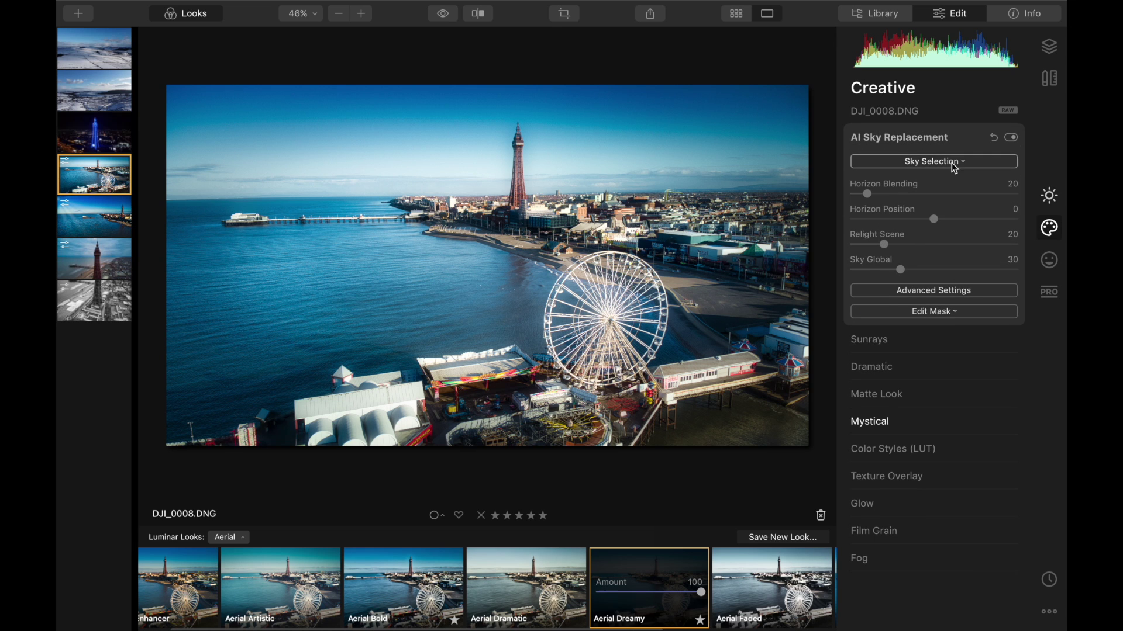
left_click(954, 162)
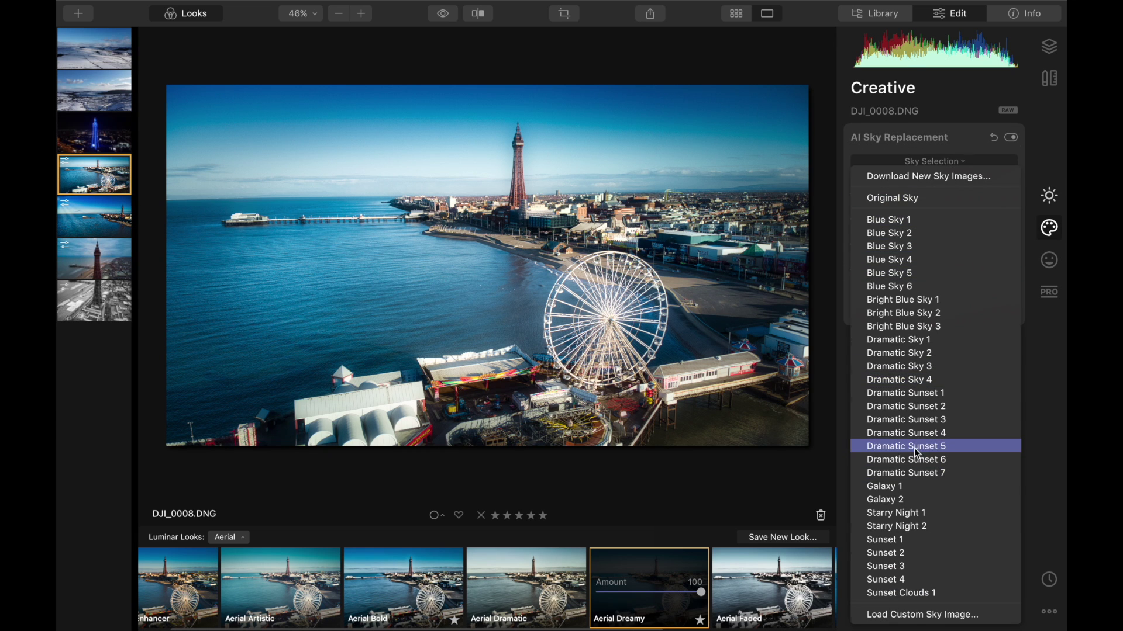
left_click(920, 392)
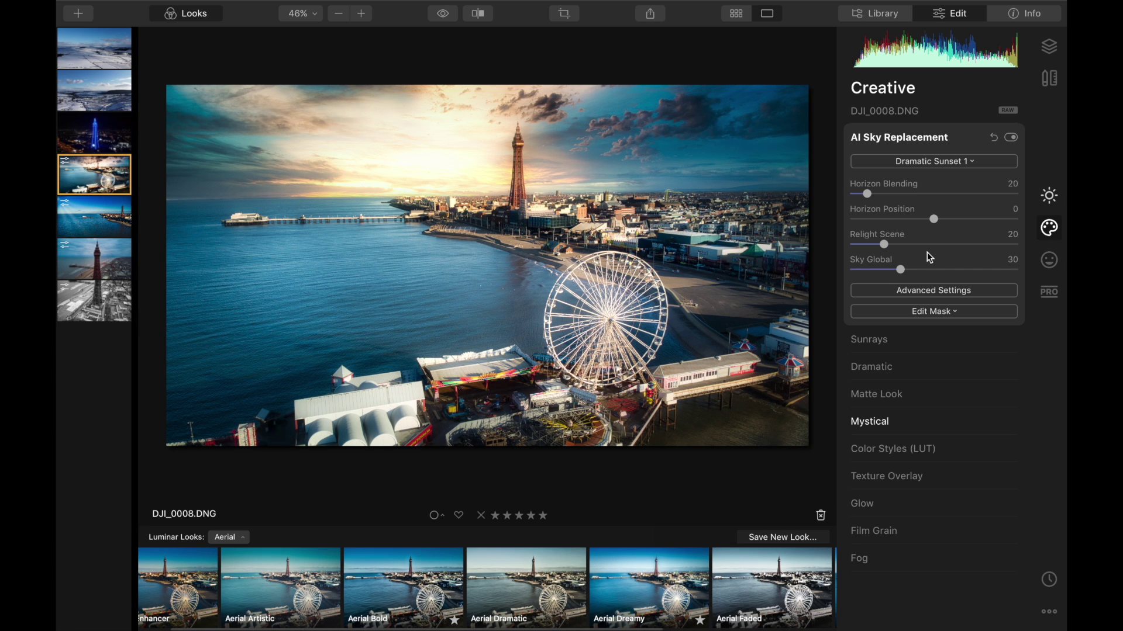
left_click_drag(871, 194, 931, 196)
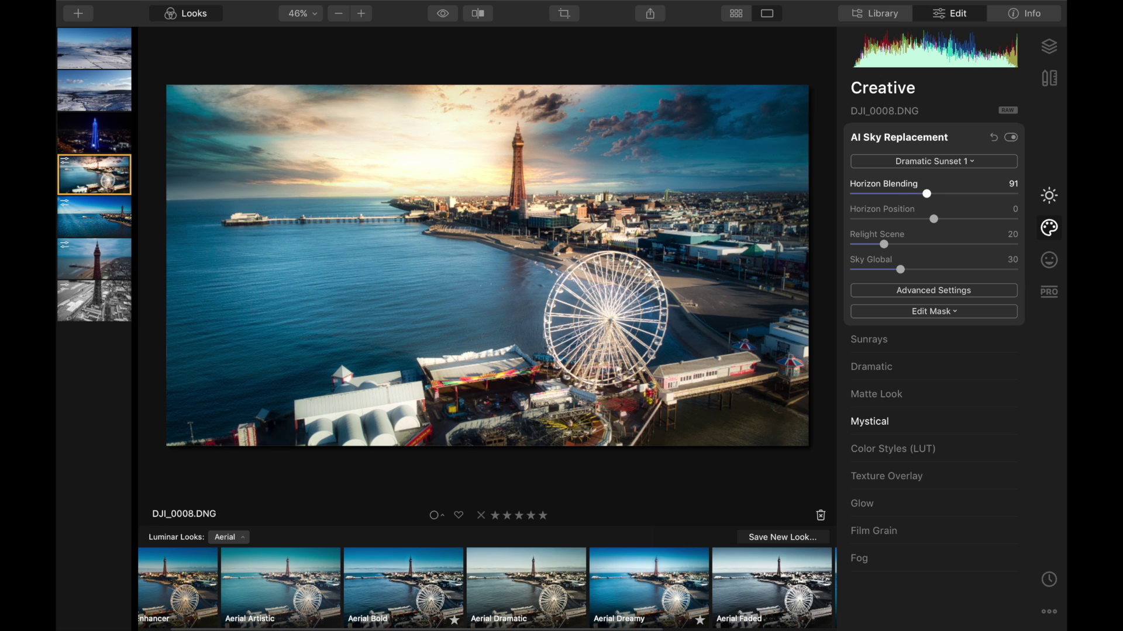
left_click_drag(901, 270, 948, 246)
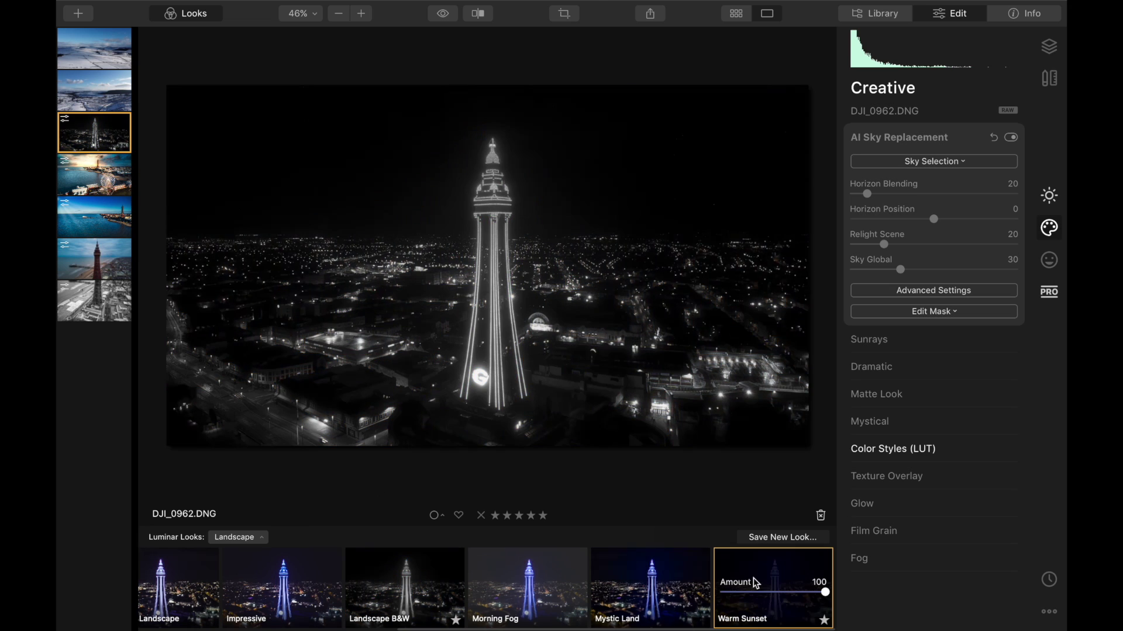
Try Warm Sunset, then apply AI Landscape Enhancer to the night tower photo and compare with the original.
left_click(755, 583)
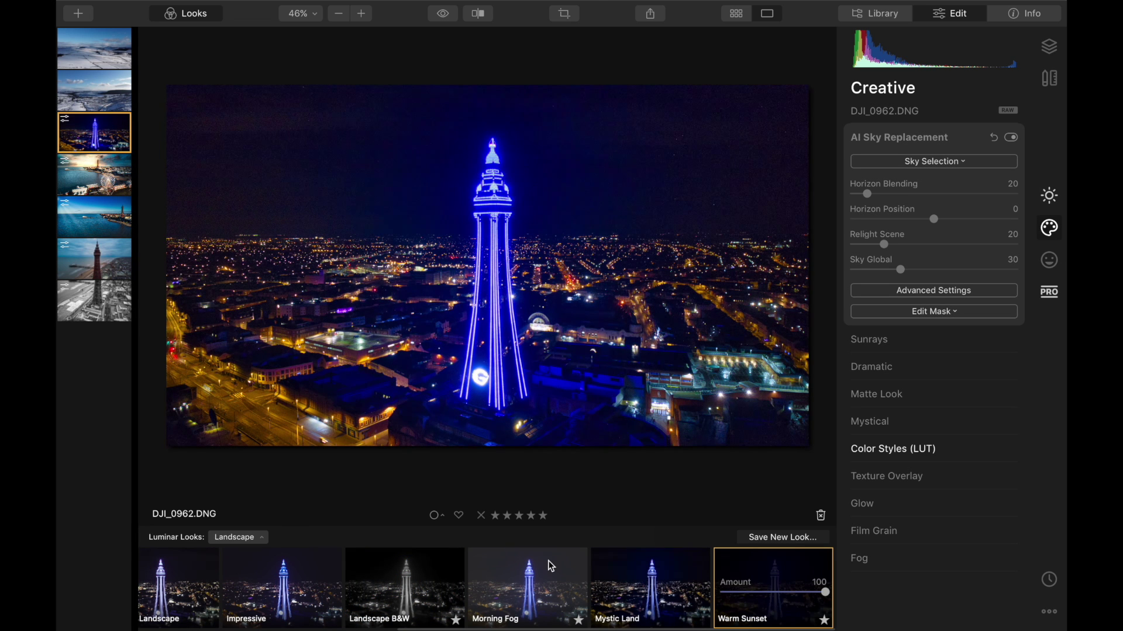
scroll(303, 563, "left", 7)
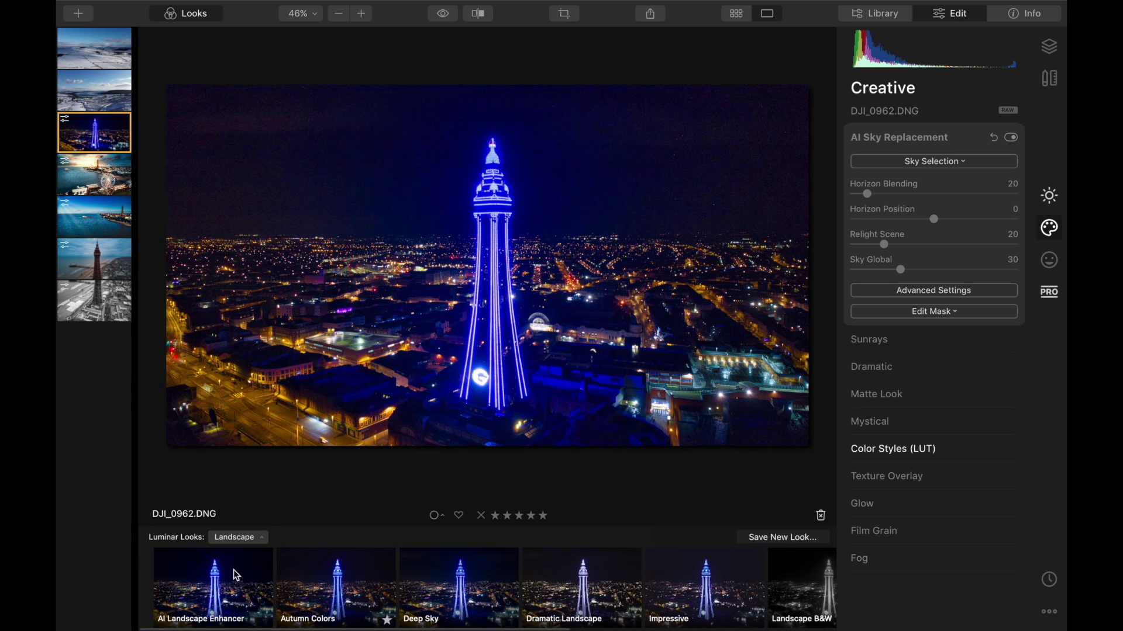
left_click(192, 592)
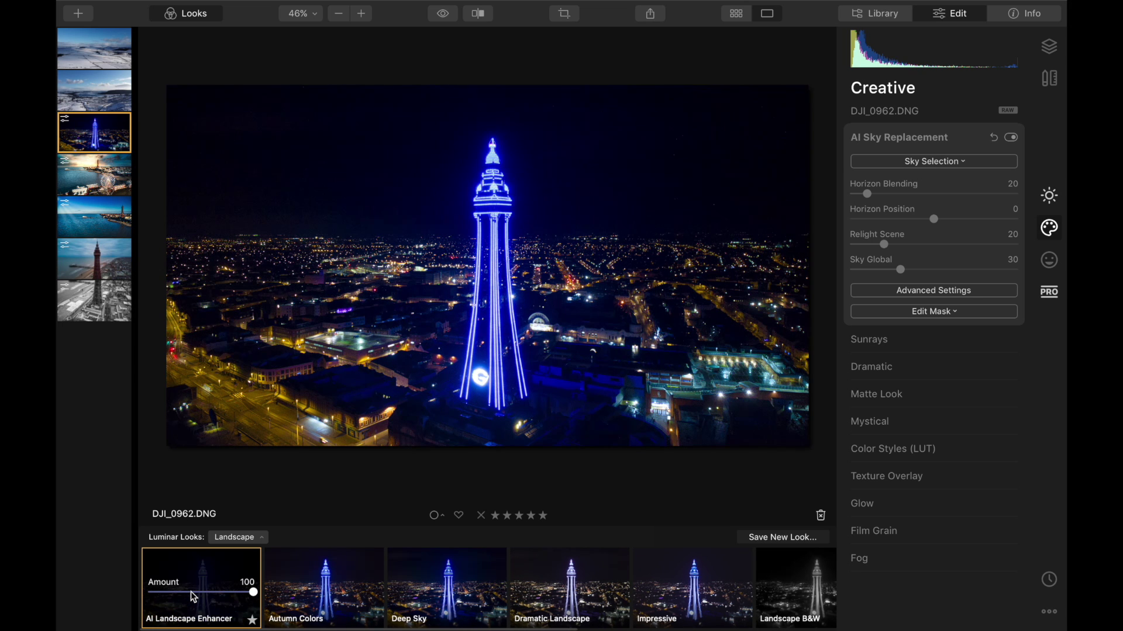
left_click(444, 15)
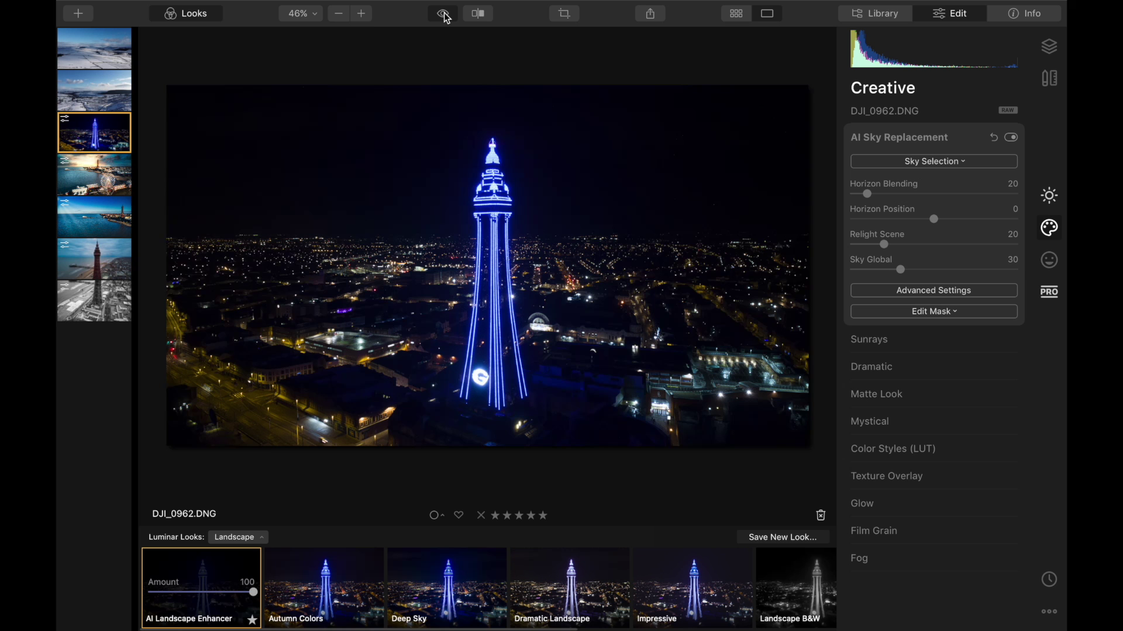
left_click(444, 14)
left_click(443, 15)
left_click(444, 14)
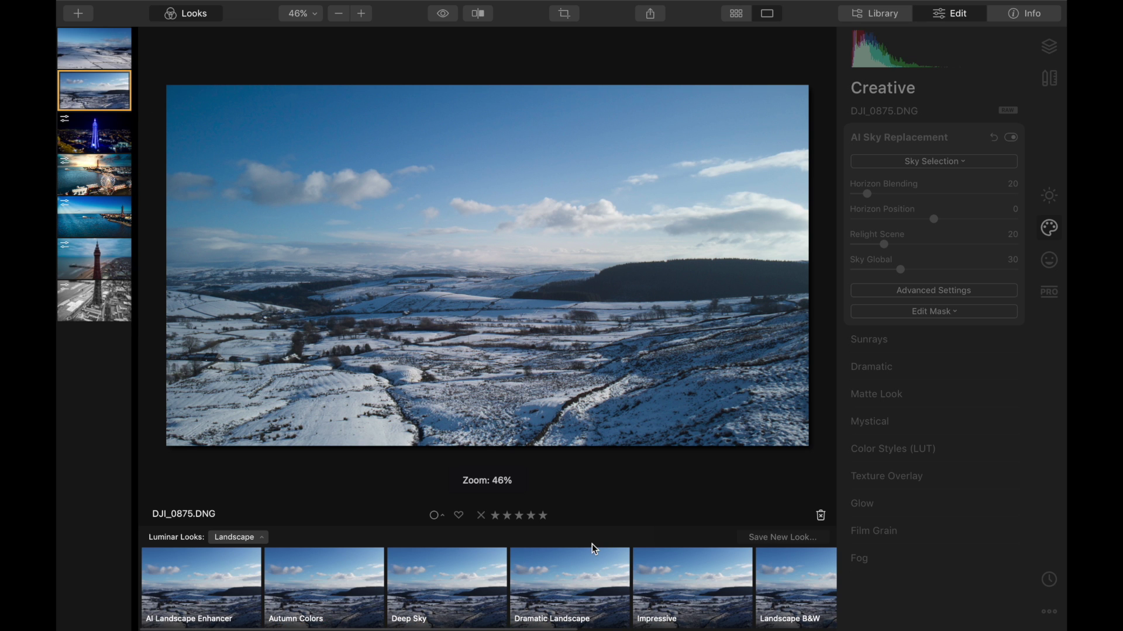
Apply the Impressive look and try Sunset 1–3 skies before settling on Sunset 4.
left_click(692, 585)
left_click(962, 162)
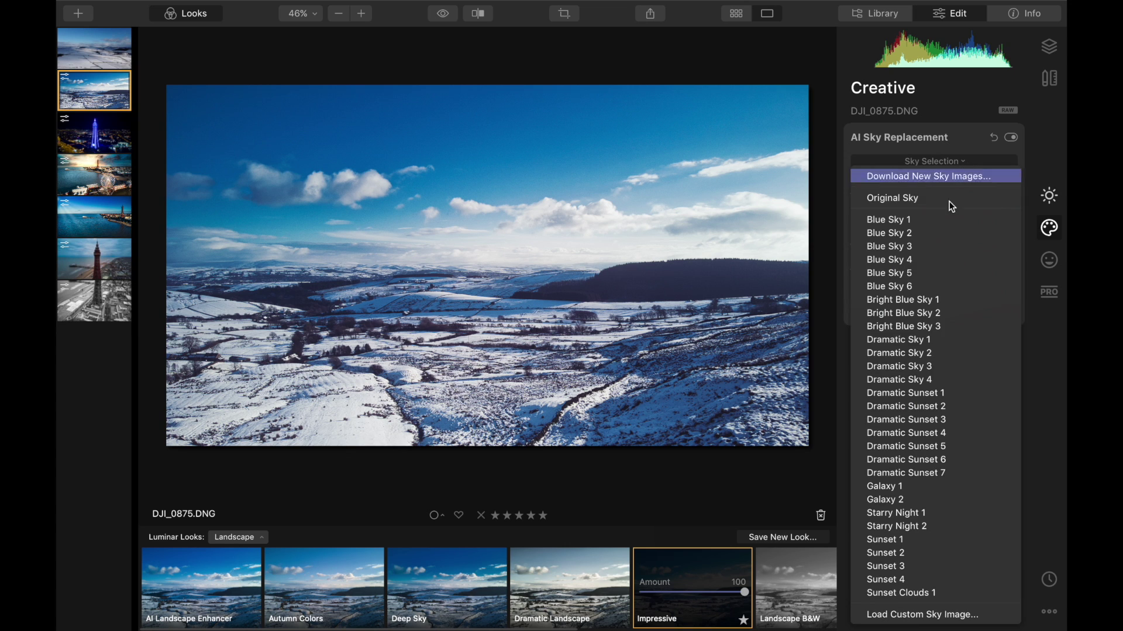
left_click(892, 540)
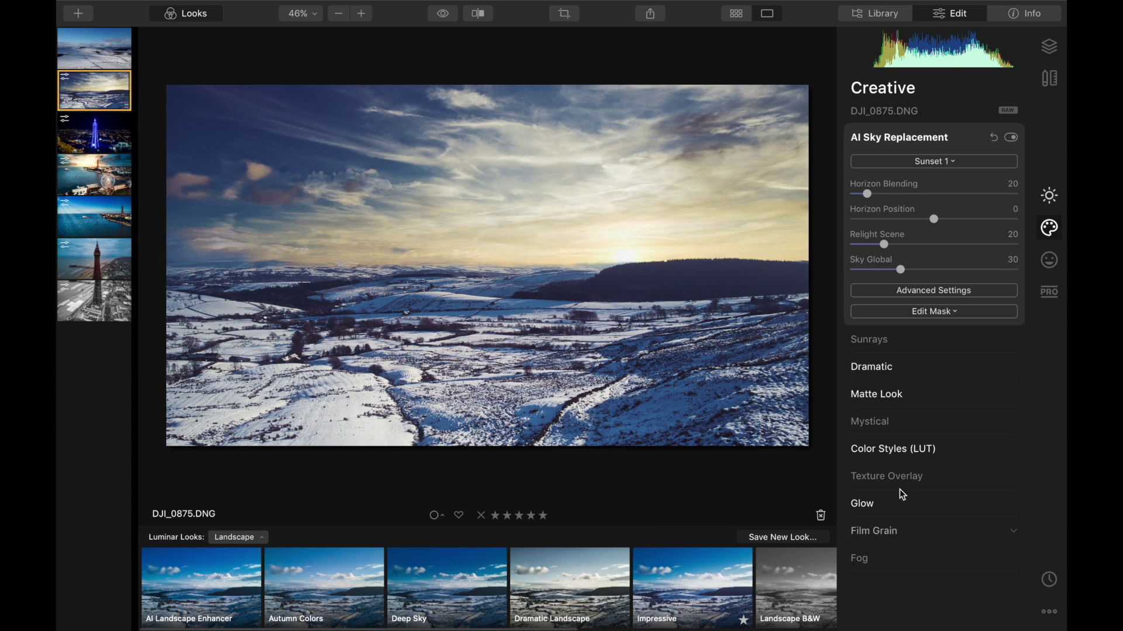
left_click(952, 159)
left_click(902, 555)
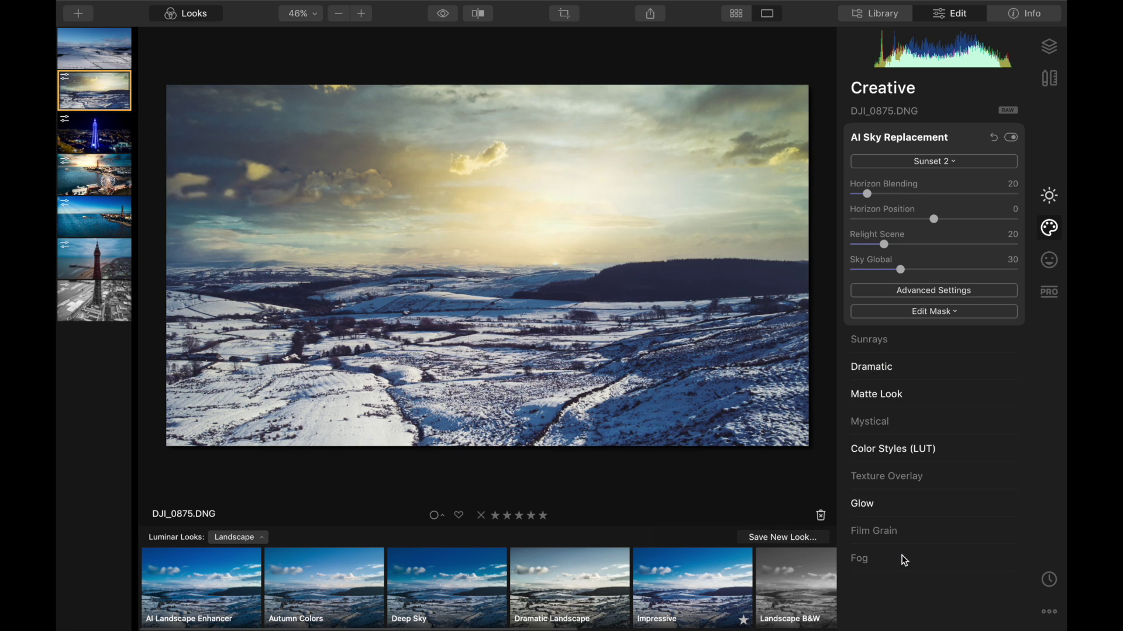
left_click(946, 162)
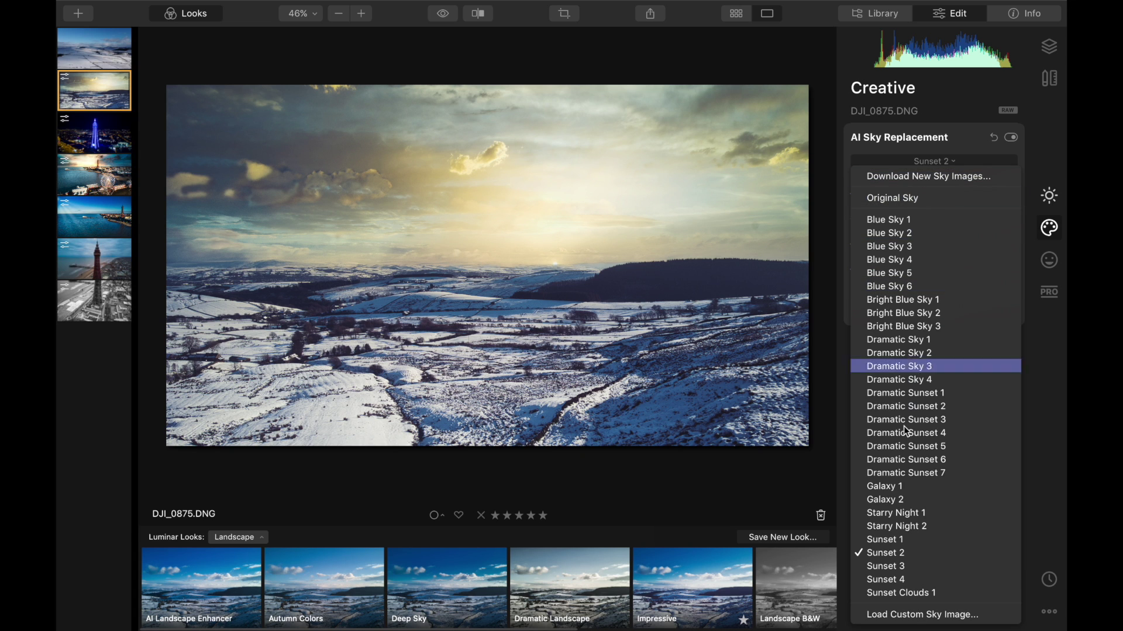
left_click(897, 565)
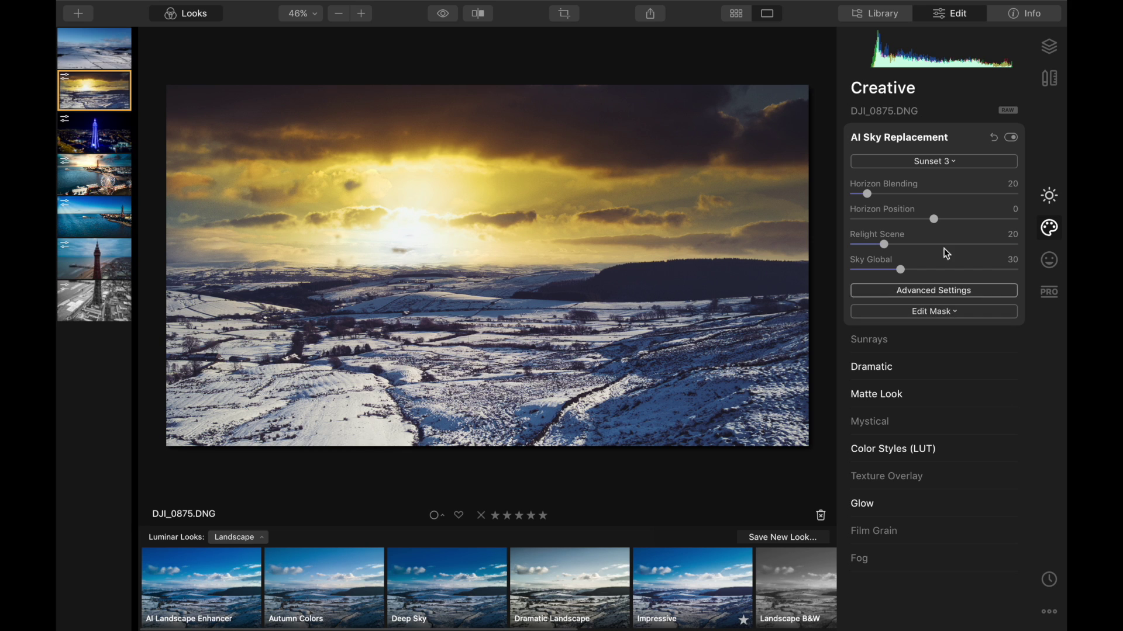
left_click(941, 160)
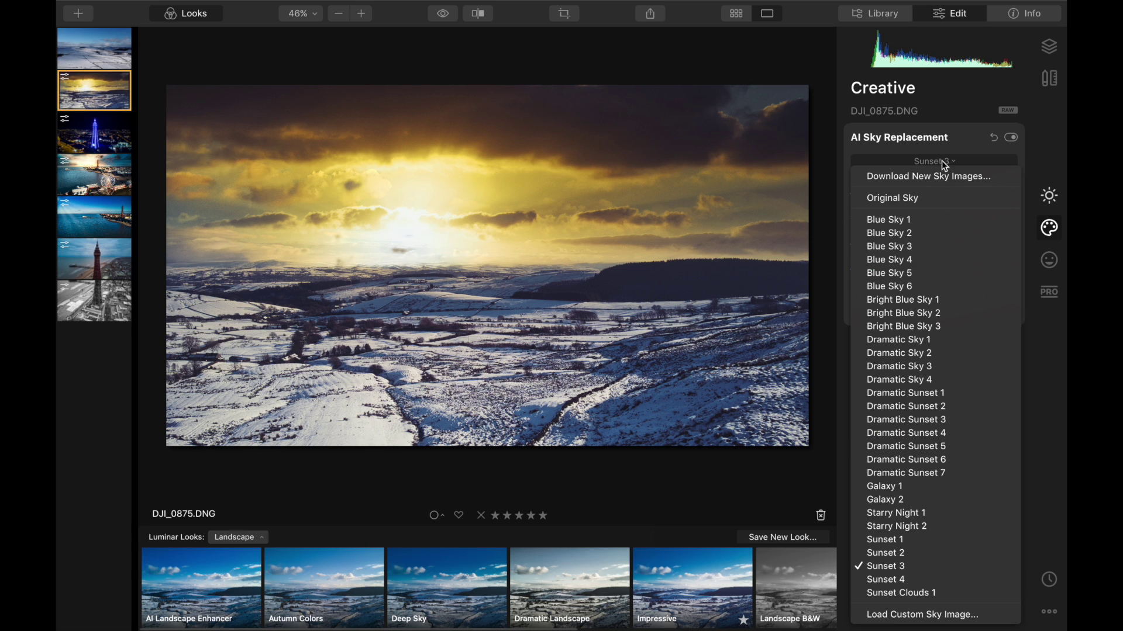
left_click(898, 581)
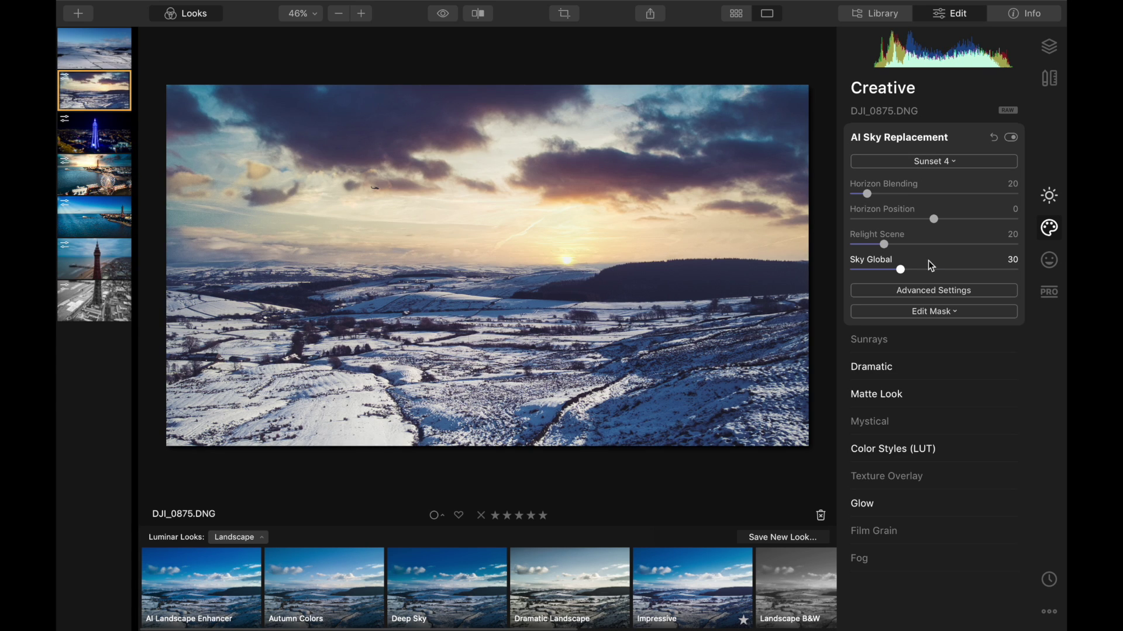
Set Horizon Blending to 83 and Sky Global to 65, and fine-tune Relight Scene.
left_click(379, 190)
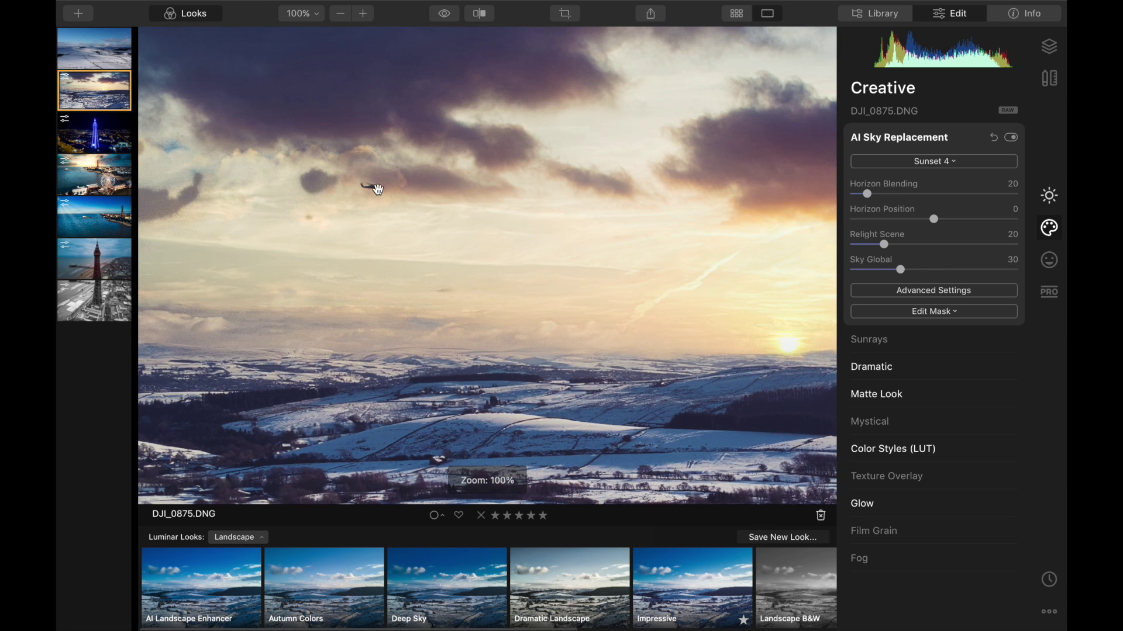
left_click(377, 189)
left_click(443, 13)
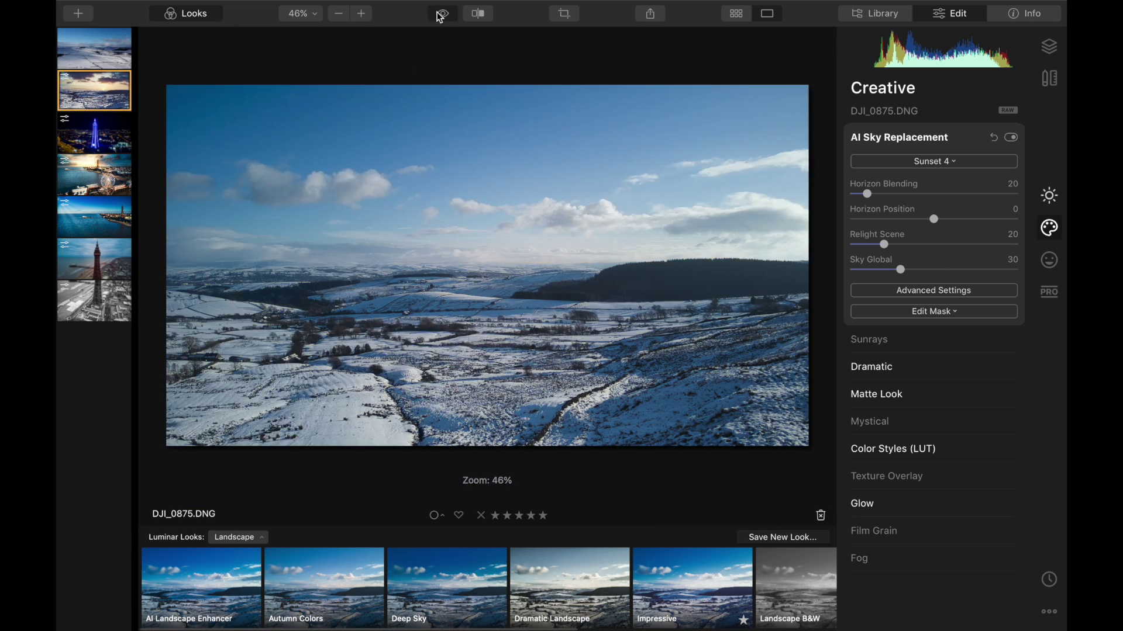
left_click_drag(867, 194, 920, 194)
left_click_drag(900, 269, 959, 269)
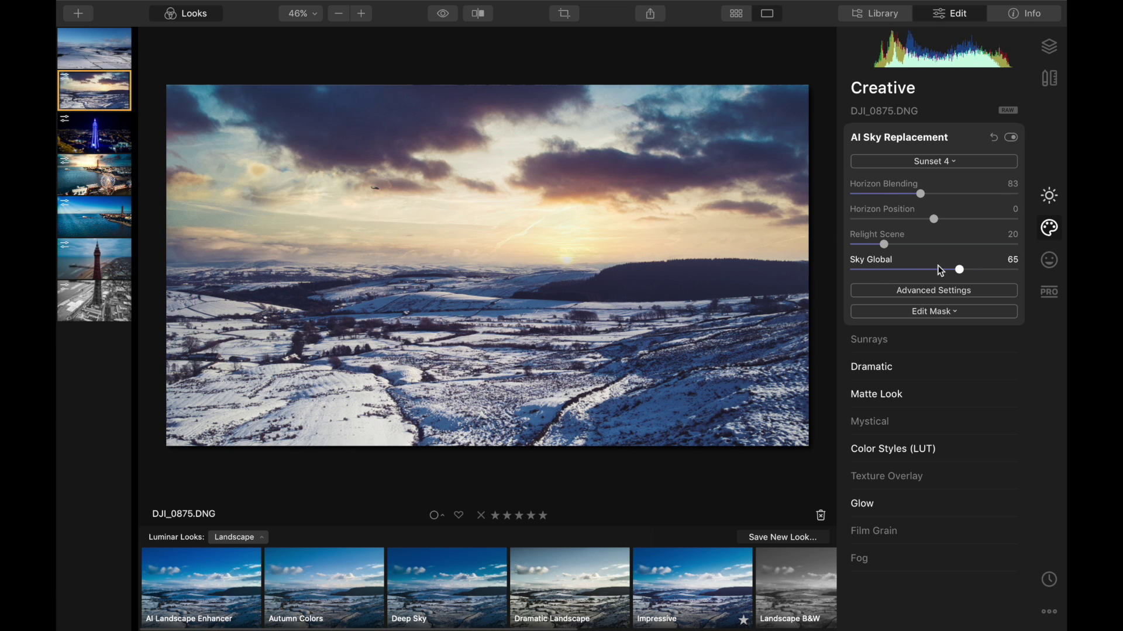
left_click_drag(883, 244, 930, 227)
Add sunrays from the upper-centre clouds at Amount 11 and Penetration 16, then compare with the original.
left_click(975, 364)
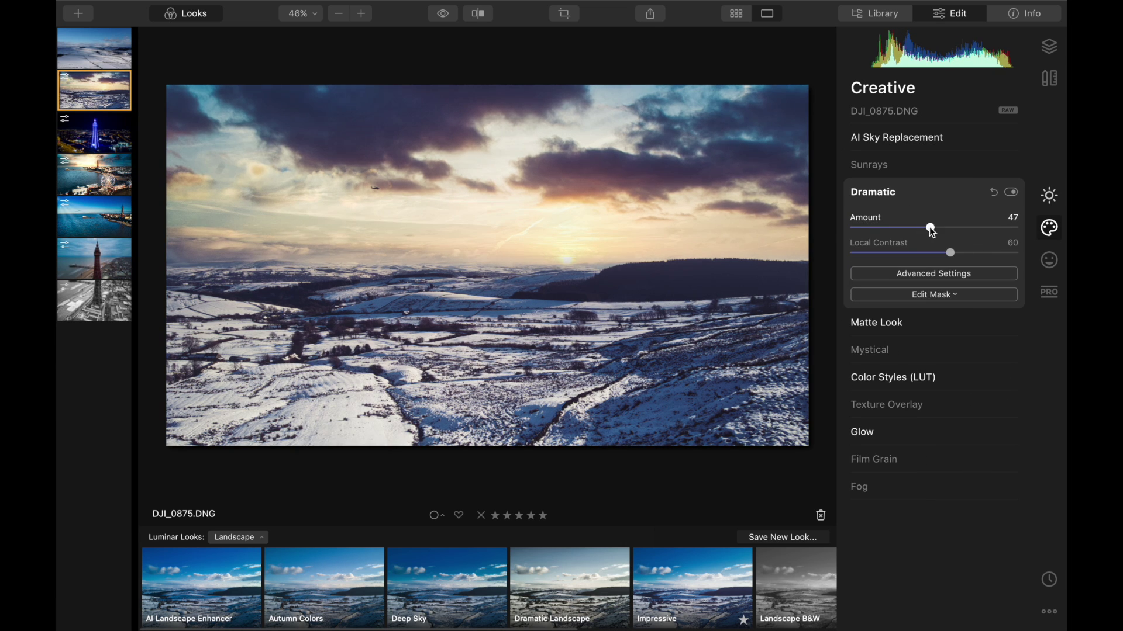
left_click(869, 164)
left_click_drag(851, 220, 883, 221)
left_click(904, 191)
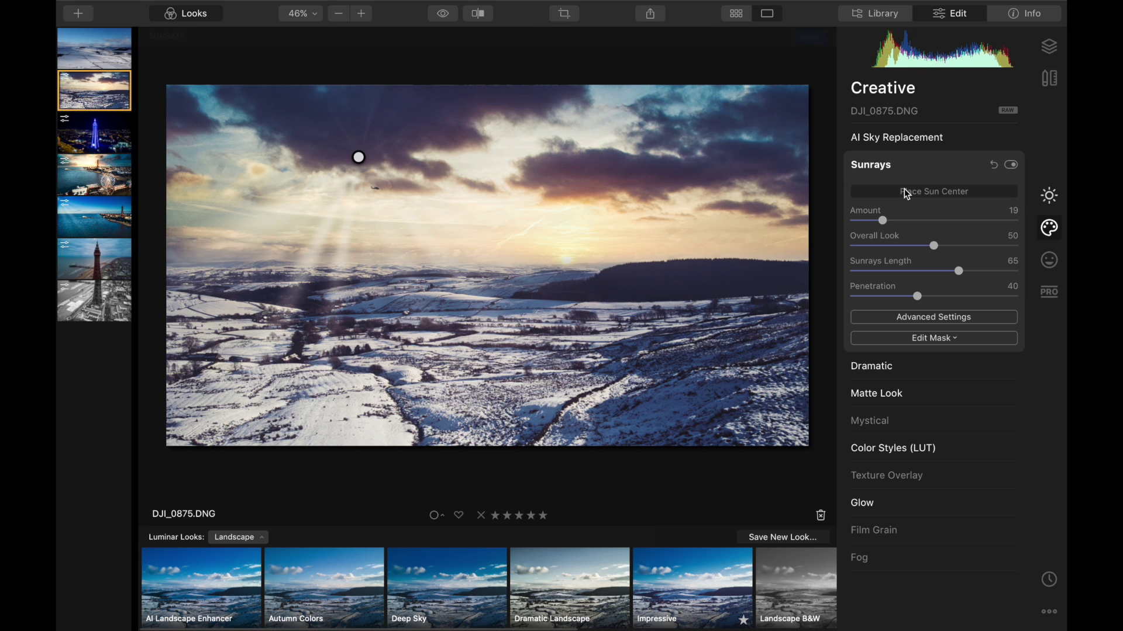
left_click_drag(358, 157, 560, 180)
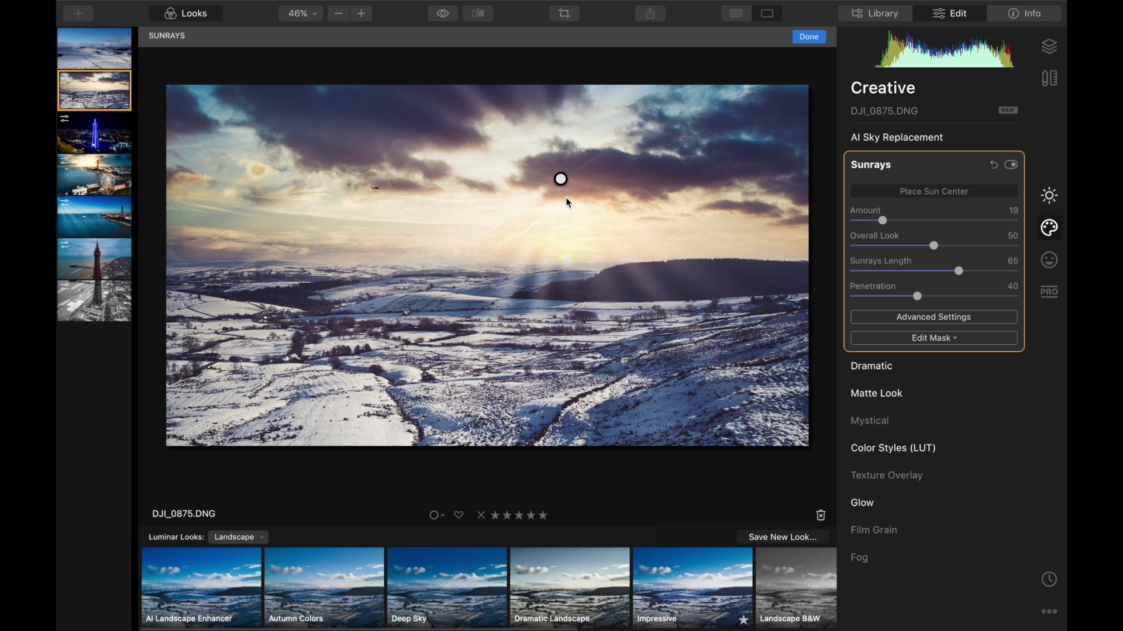
mouse_move(883, 219)
left_mouse_down()
mouse_move(855, 223)
mouse_move(868, 222)
left_mouse_up()
left_click_drag(916, 295, 875, 282)
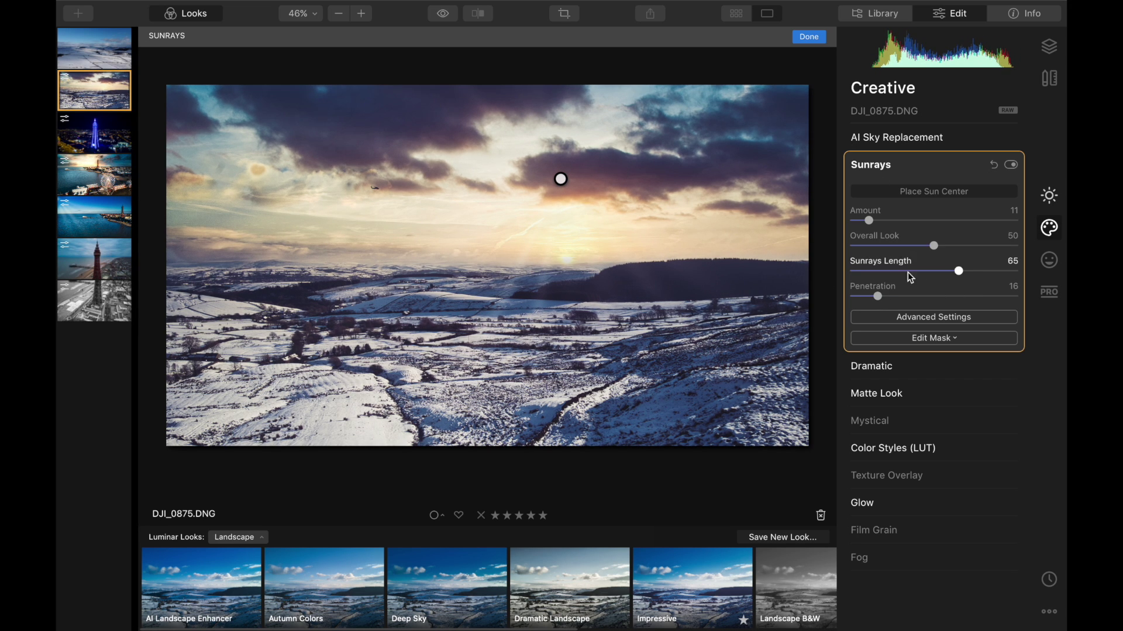
left_click(808, 36)
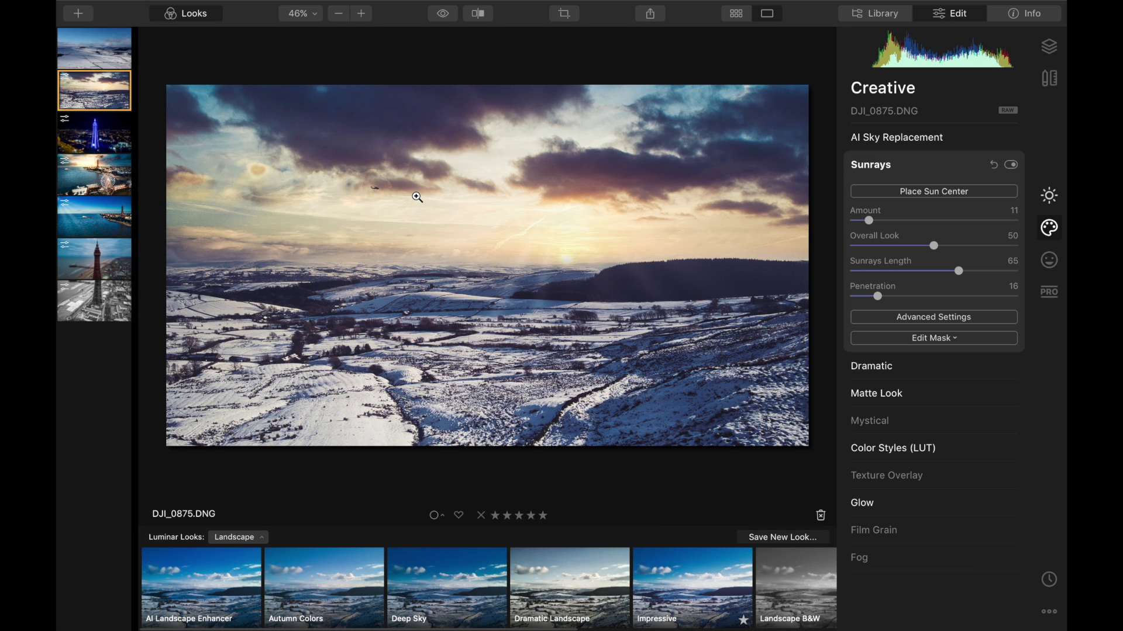
left_click(447, 15)
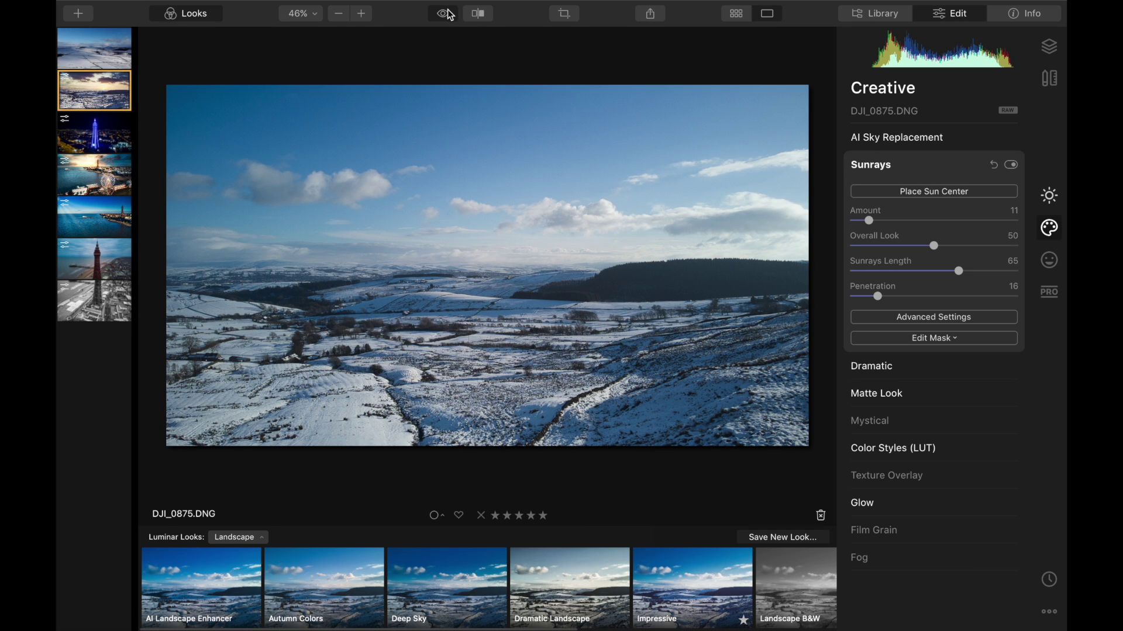
left_click(448, 14)
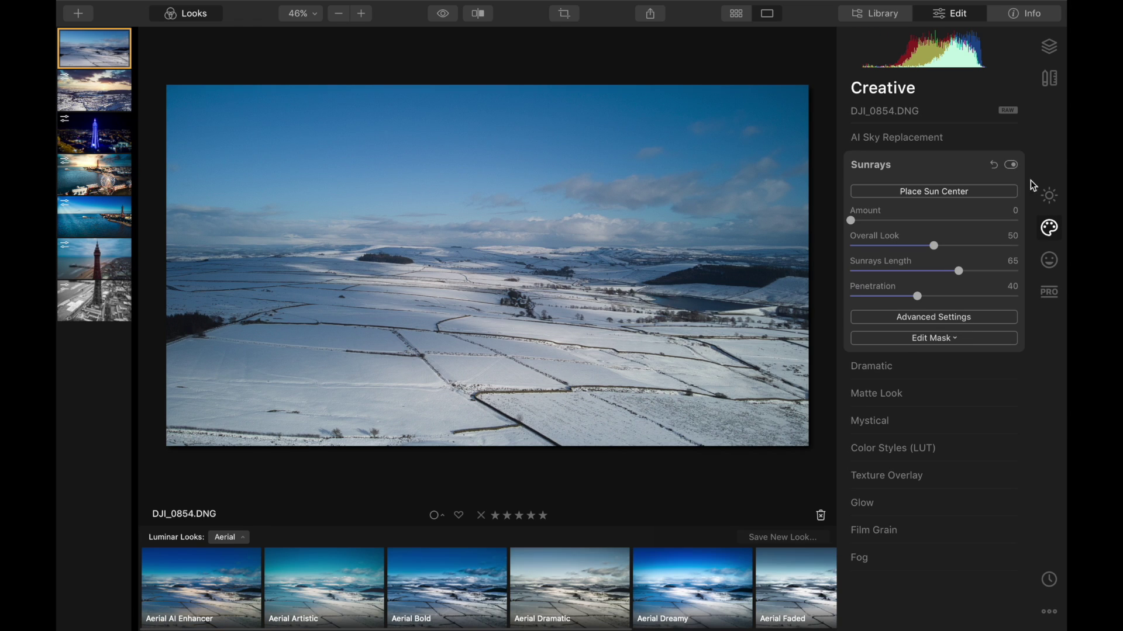
Tone DJI_0854 in Essentials Light: Exposure -0.44, Smart Contrast 30, Highlights -31, Shadows 36.
left_click(1048, 196)
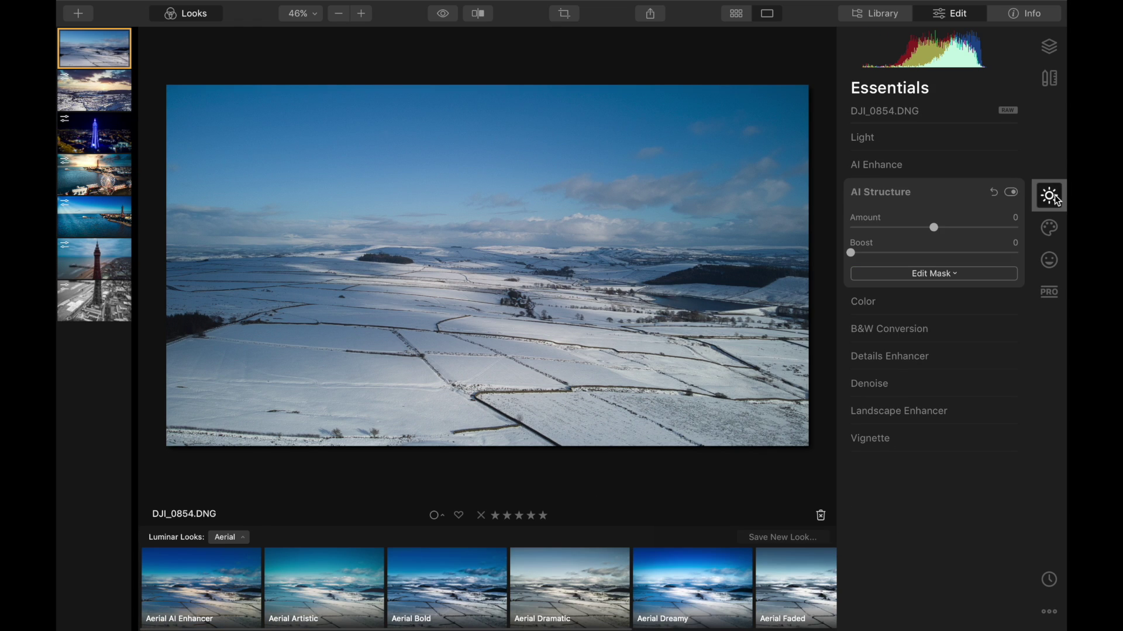
left_click(1012, 139)
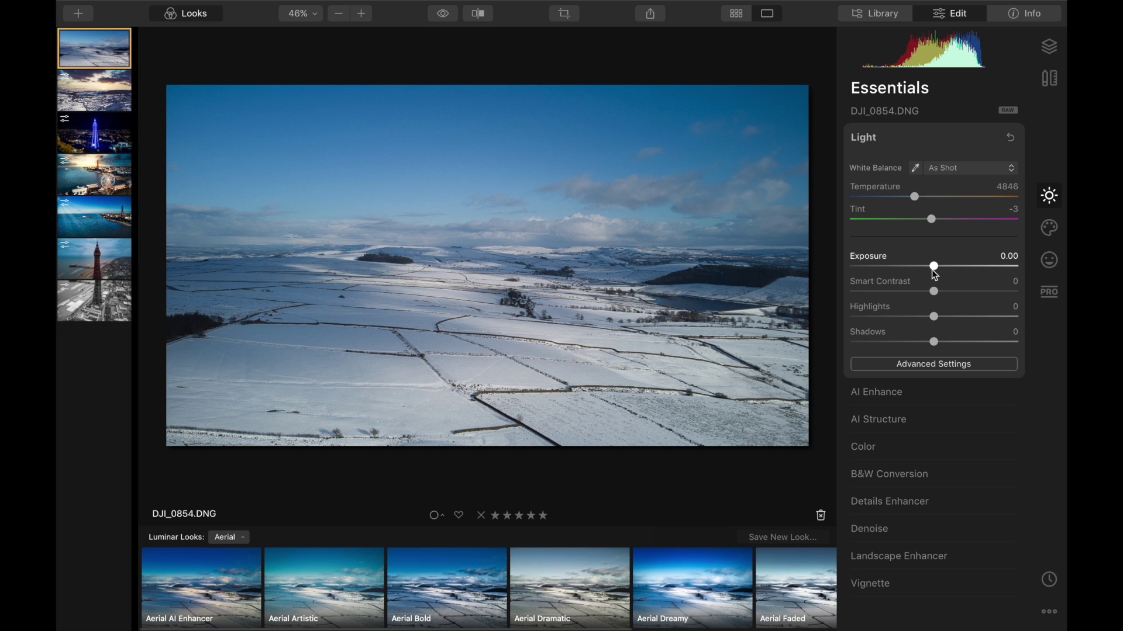
left_click_drag(933, 267, 961, 295)
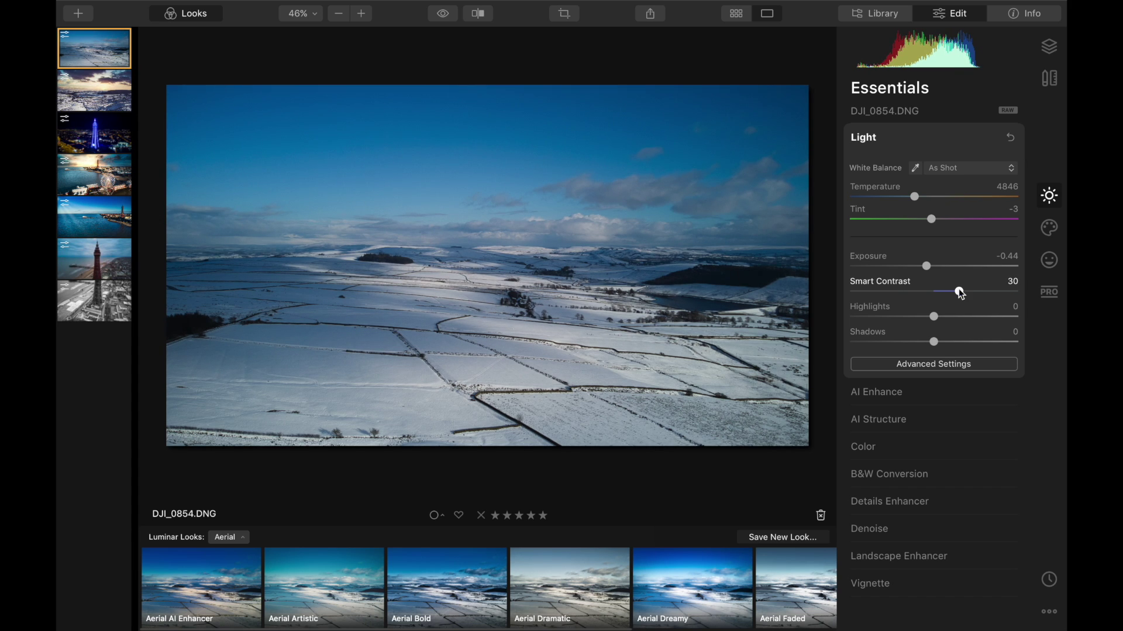
left_click_drag(935, 318, 964, 342)
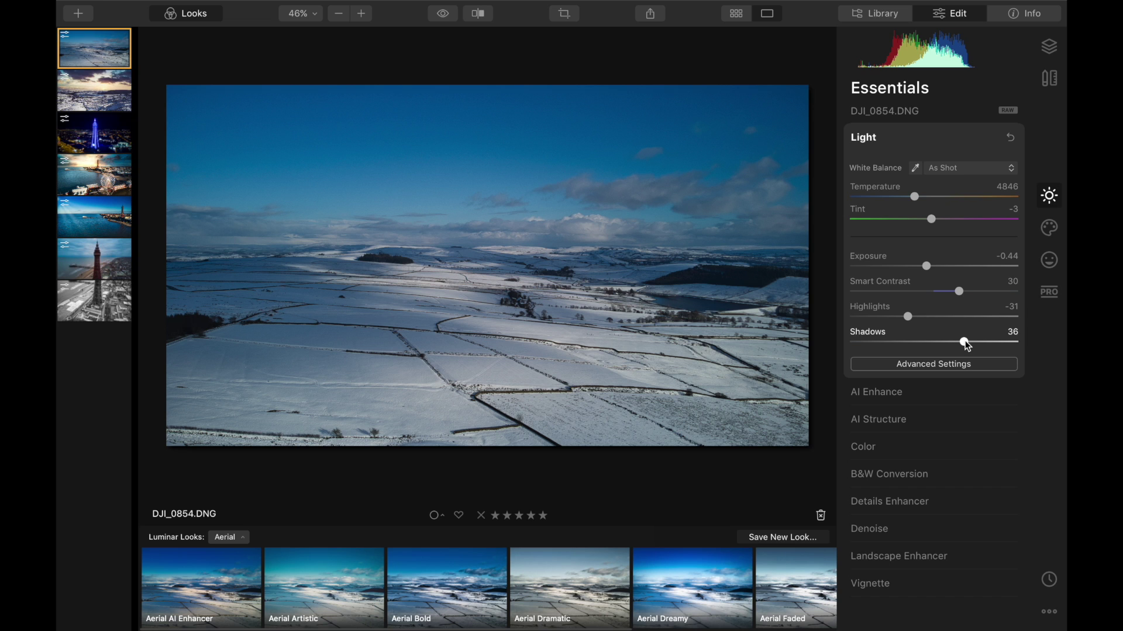
left_click(444, 14)
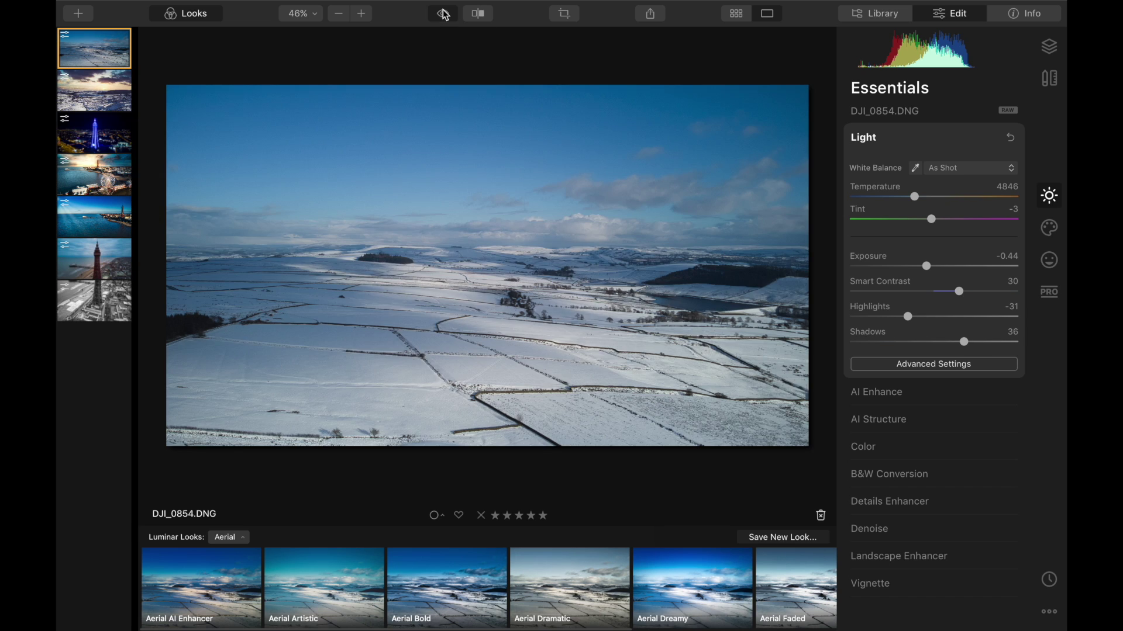
left_click(444, 14)
Set AI Enhance to Accent 26 and Sky Enhancer 100, comparing against the original.
left_click(936, 391)
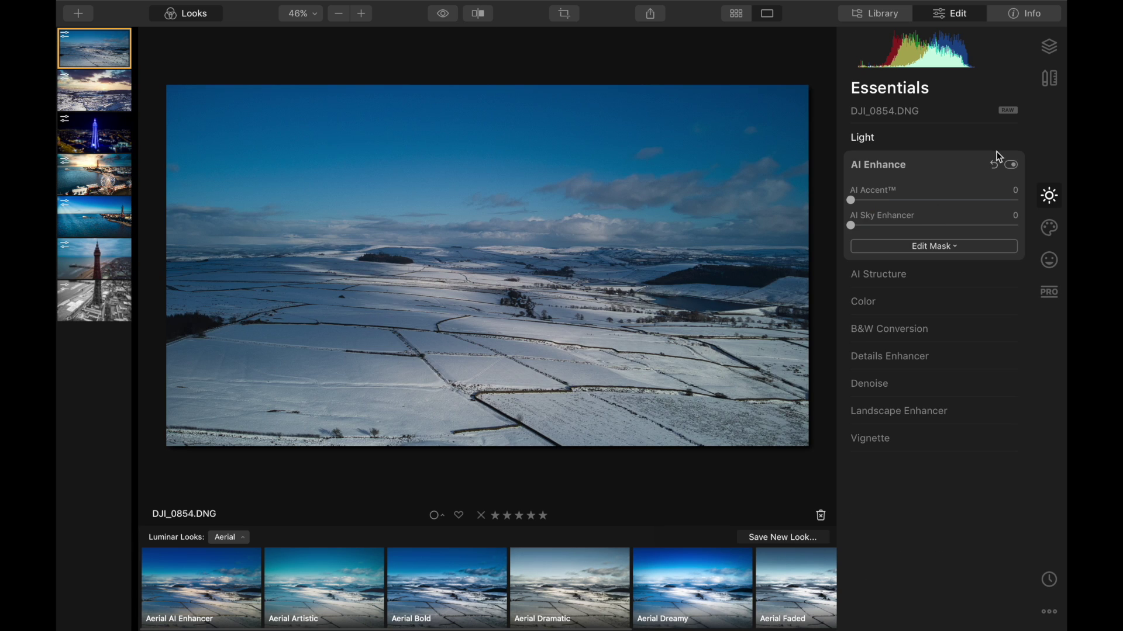
left_click_drag(852, 201, 1024, 222)
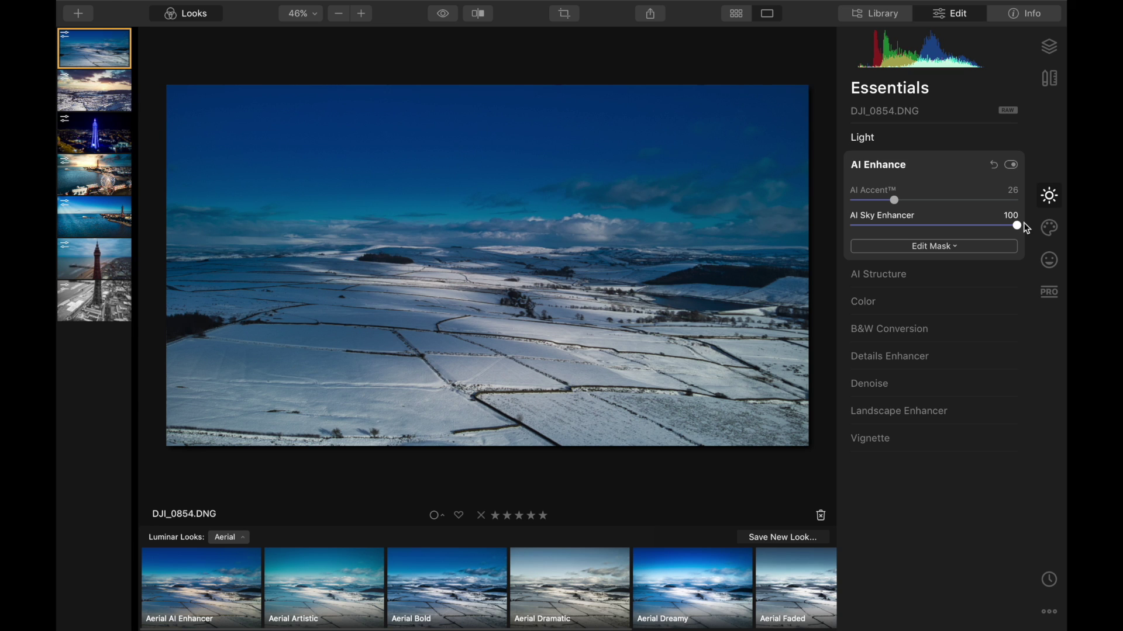
left_click(444, 13)
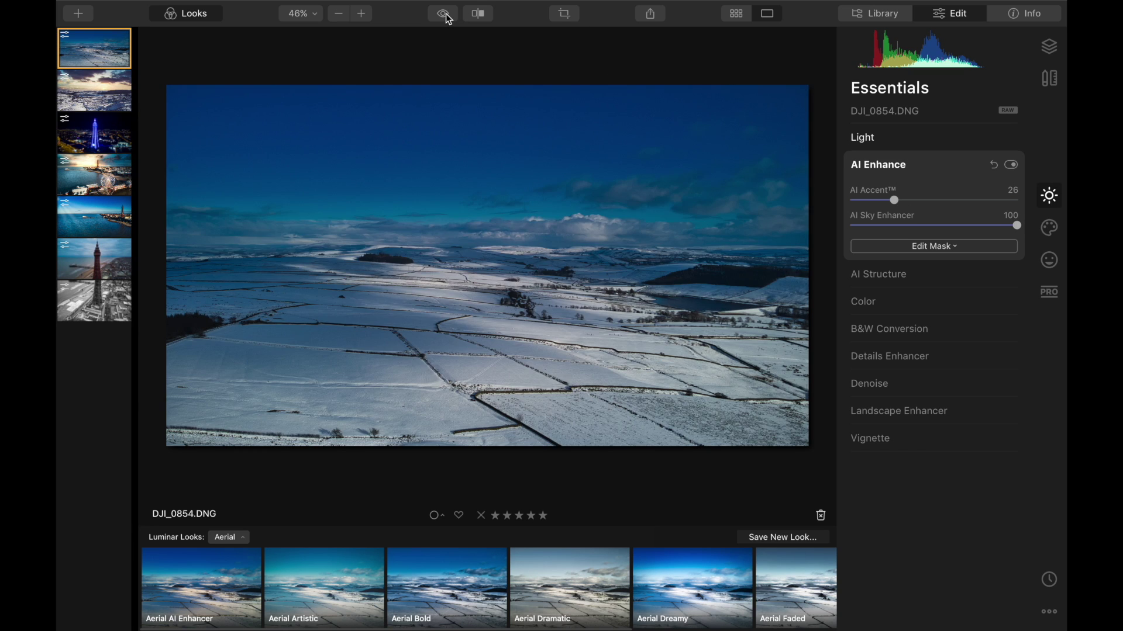
left_click(448, 18)
Raise Medium Details to 56, Dehaze to 16 and Glow Amount to 26.
left_click(1018, 356)
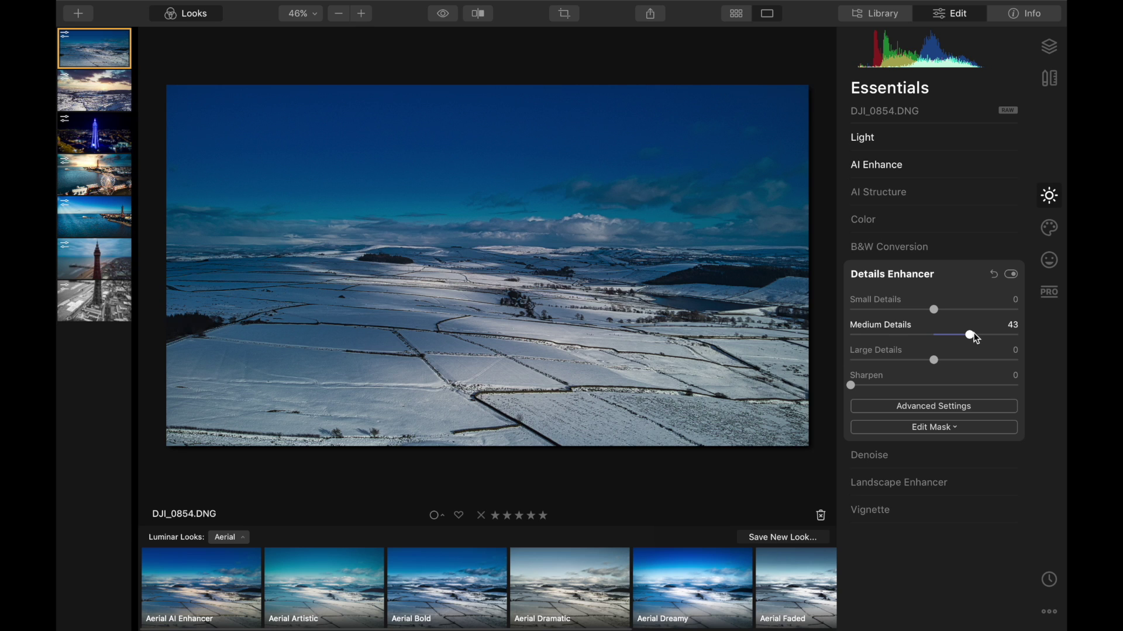
left_click_drag(973, 332, 984, 332)
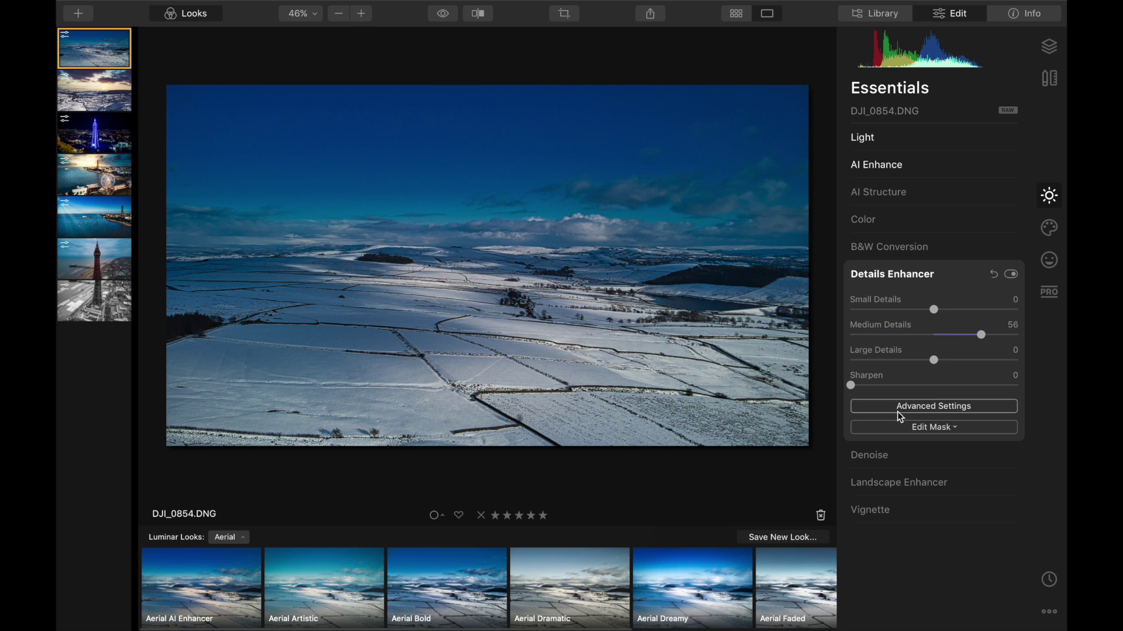
left_click(994, 482)
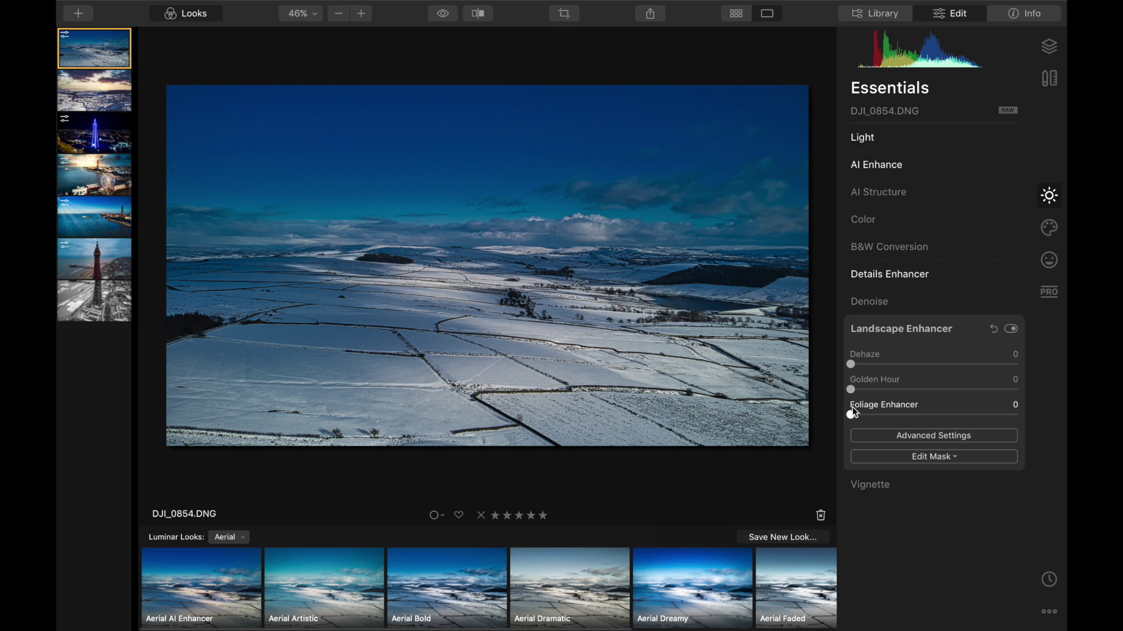
left_click_drag(852, 364, 887, 390)
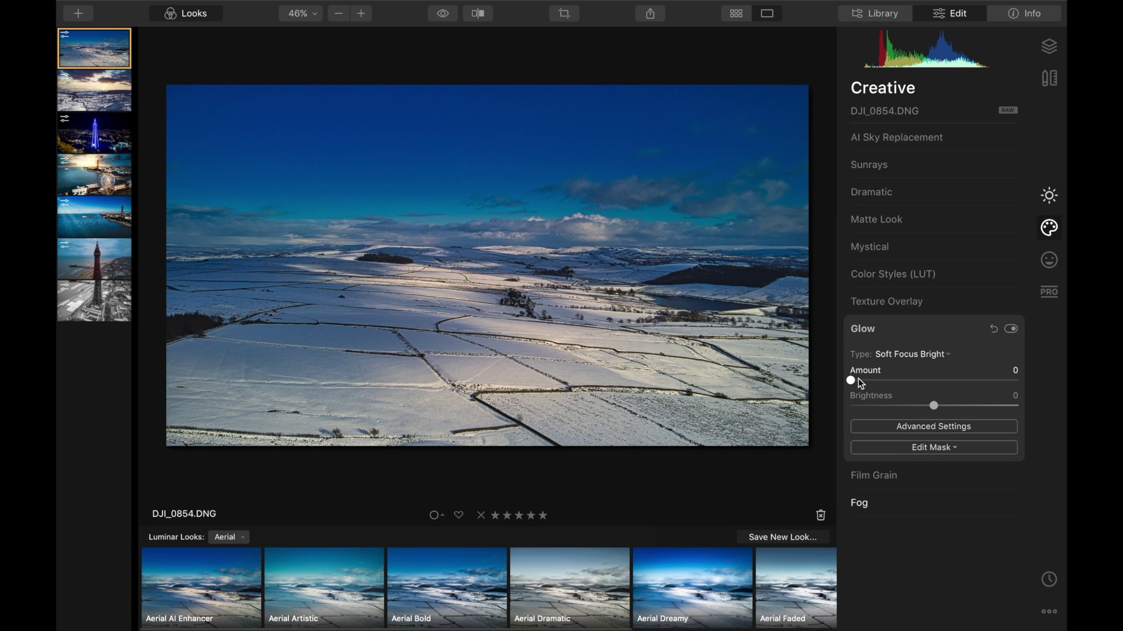
left_click_drag(854, 380, 894, 383)
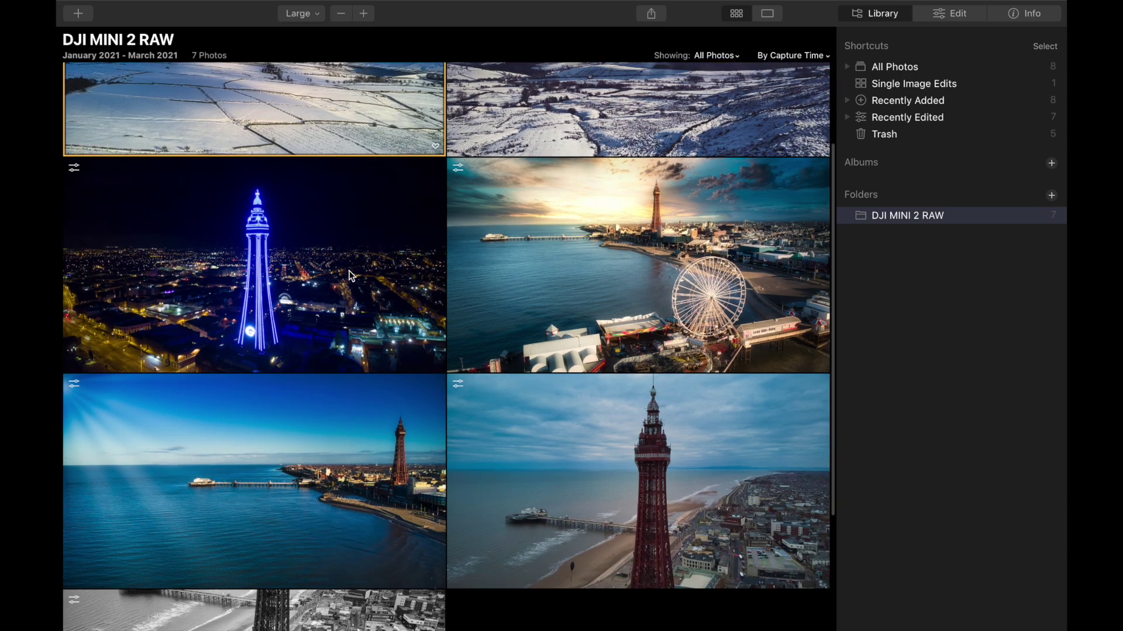
scroll(279, 400, "down", 4)
View the snowy sunset photo full-screen, then step back through the night tower and pier shots.
scroll(279, 400, "up", 6)
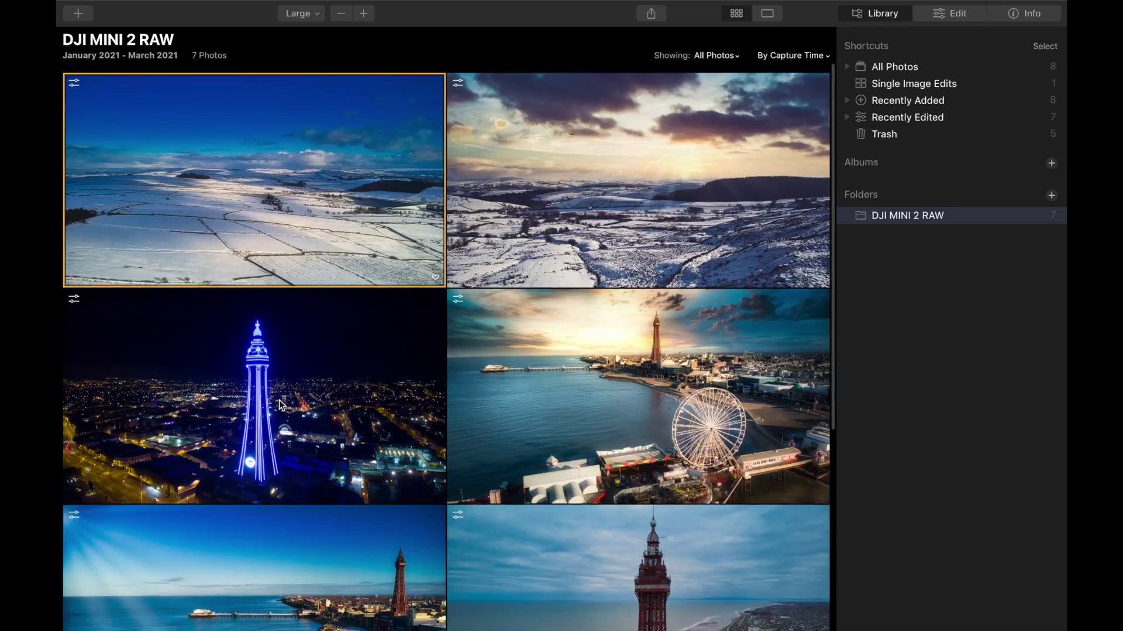
double_click(498, 219)
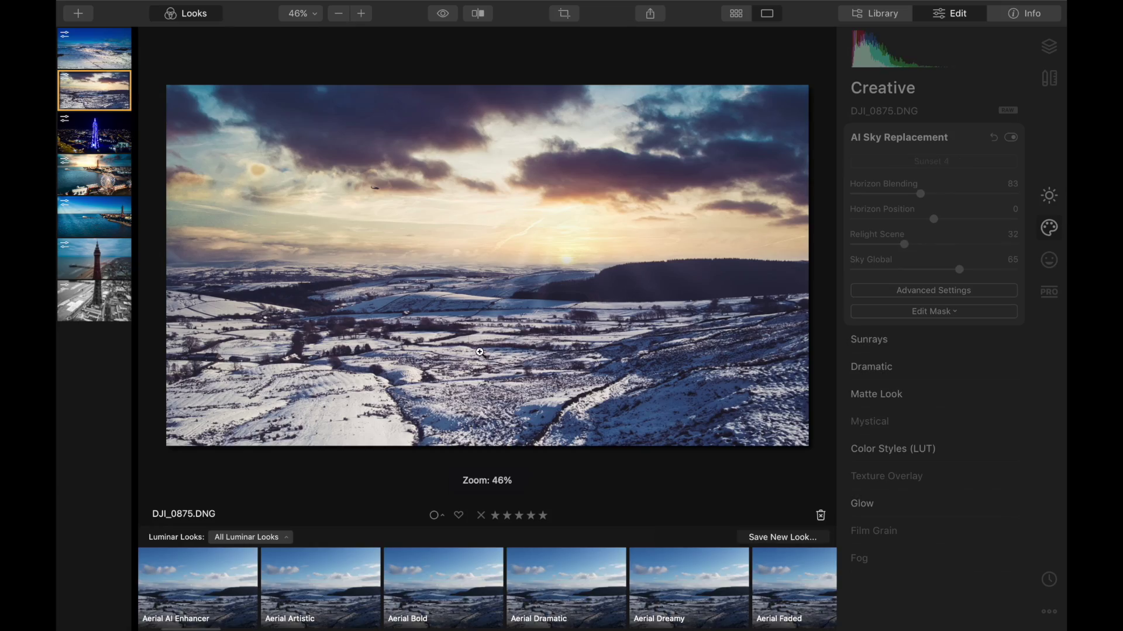
key("f")
key("Left")
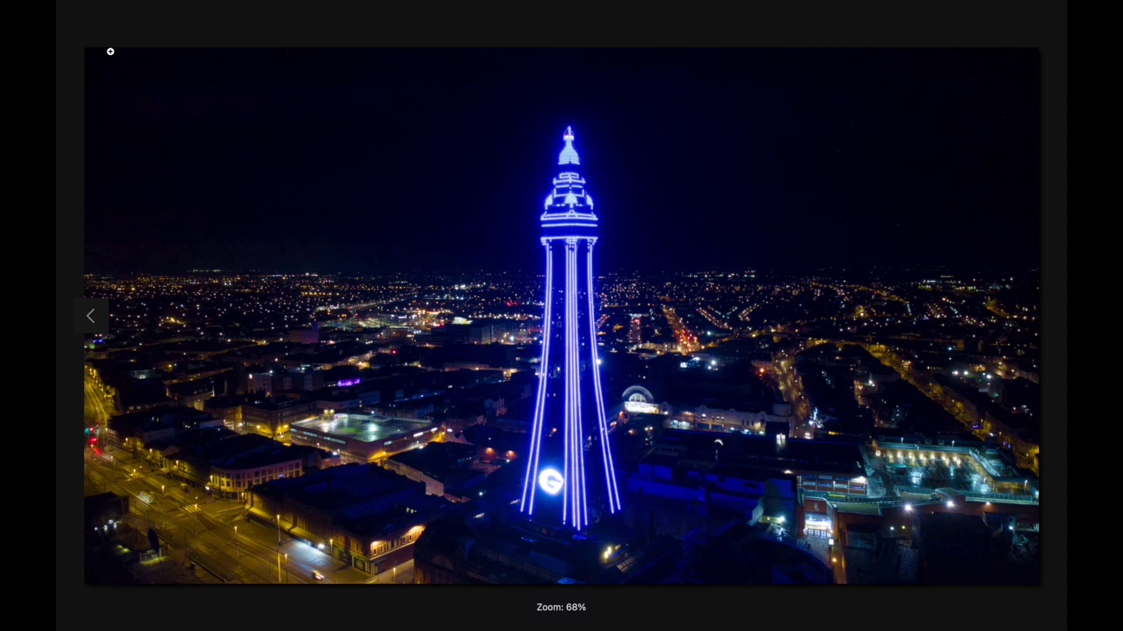
key("Left")
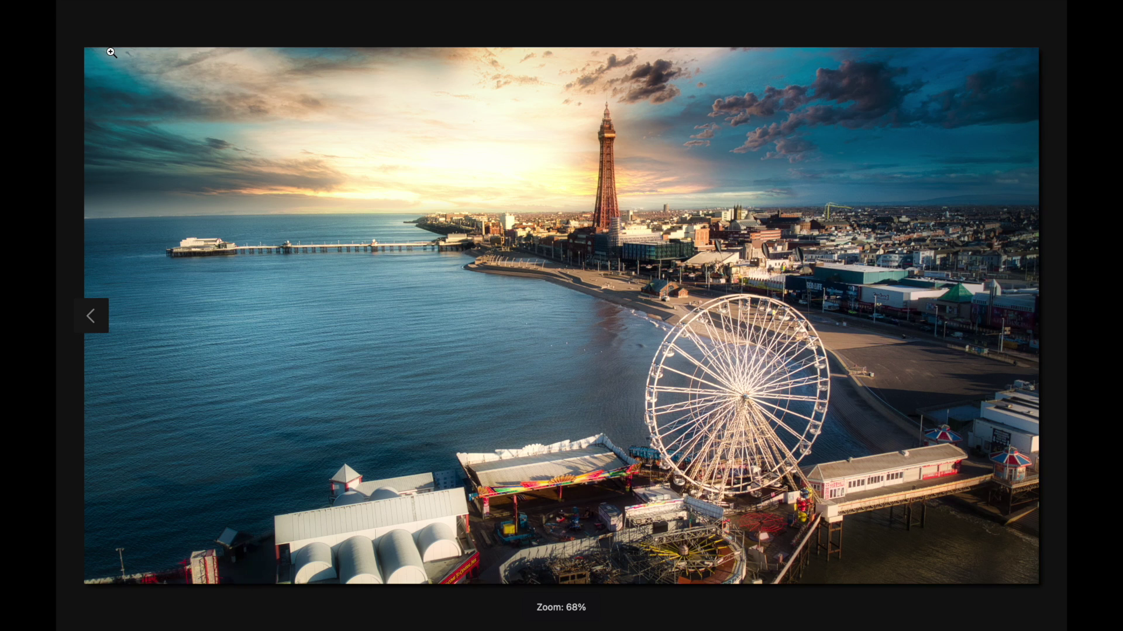
key("Left")
Back in the library grid, select the six edited drone photos, starting with the snowy sunset and snowy fields shots.
key("g")
left_click(608, 184)
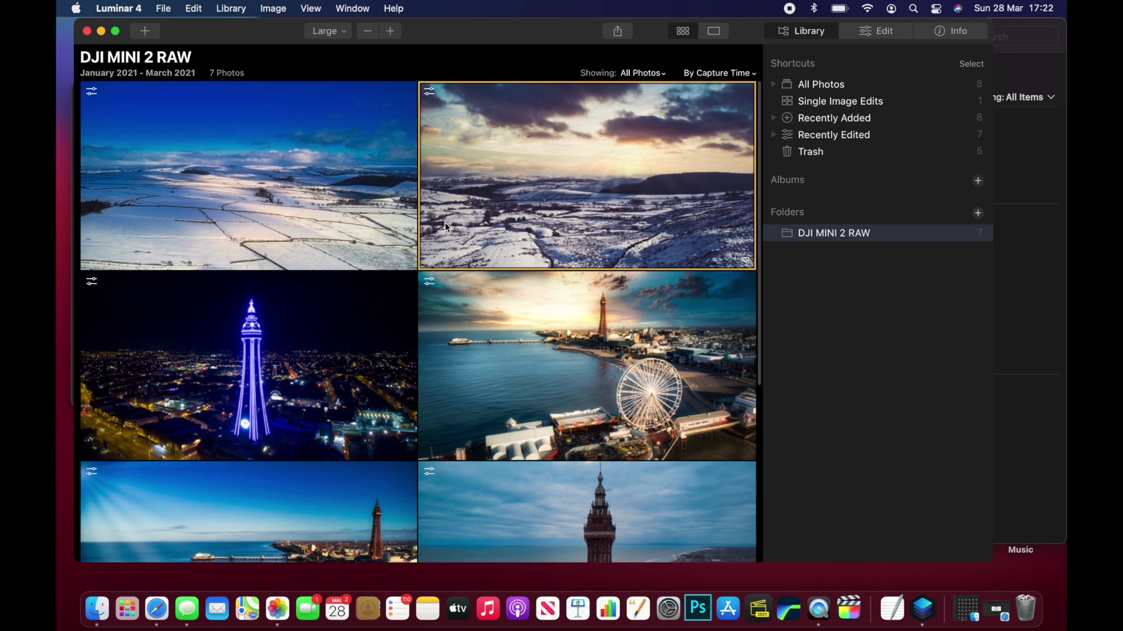
left_click(338, 206, "super")
left_click(523, 321, "super")
scroll(523, 321, "down", 3)
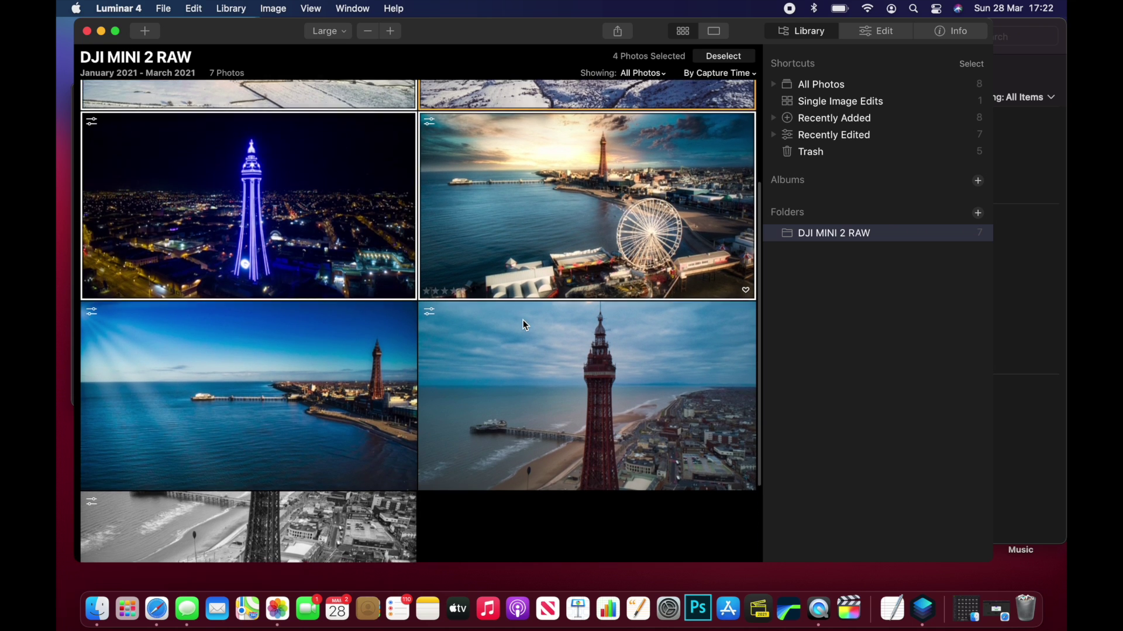
left_click(369, 379, "super")
left_click(481, 380, "super")
scroll(480, 380, "down", 2)
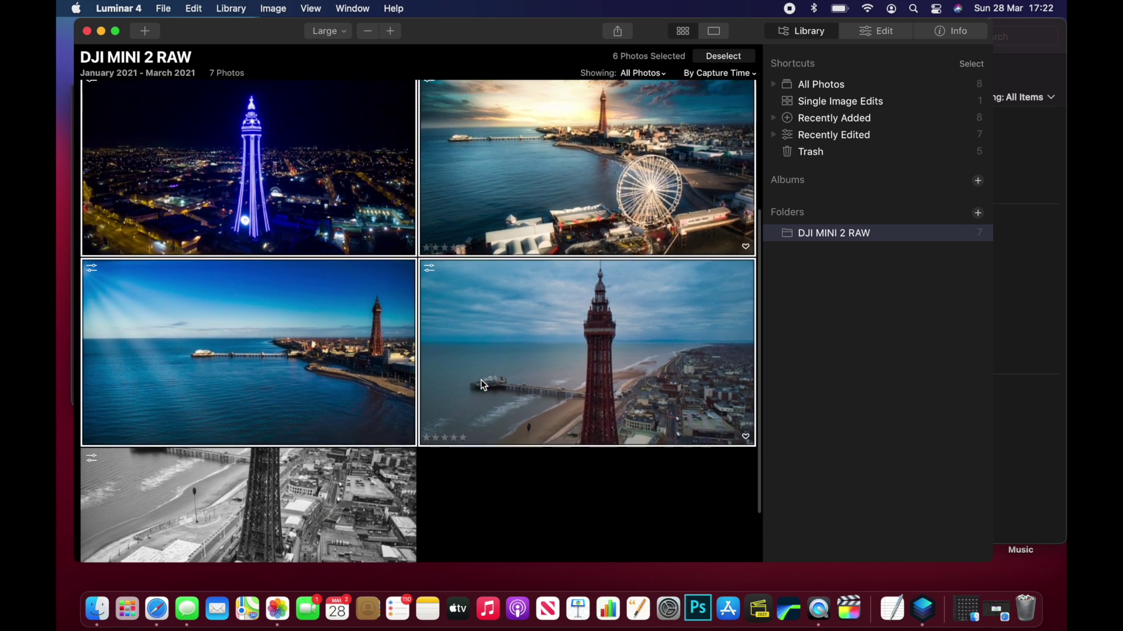
scroll(480, 380, "up", 5)
Share the selection to Apple Photos, import all six, and open the snowy fields photo.
left_click(617, 33)
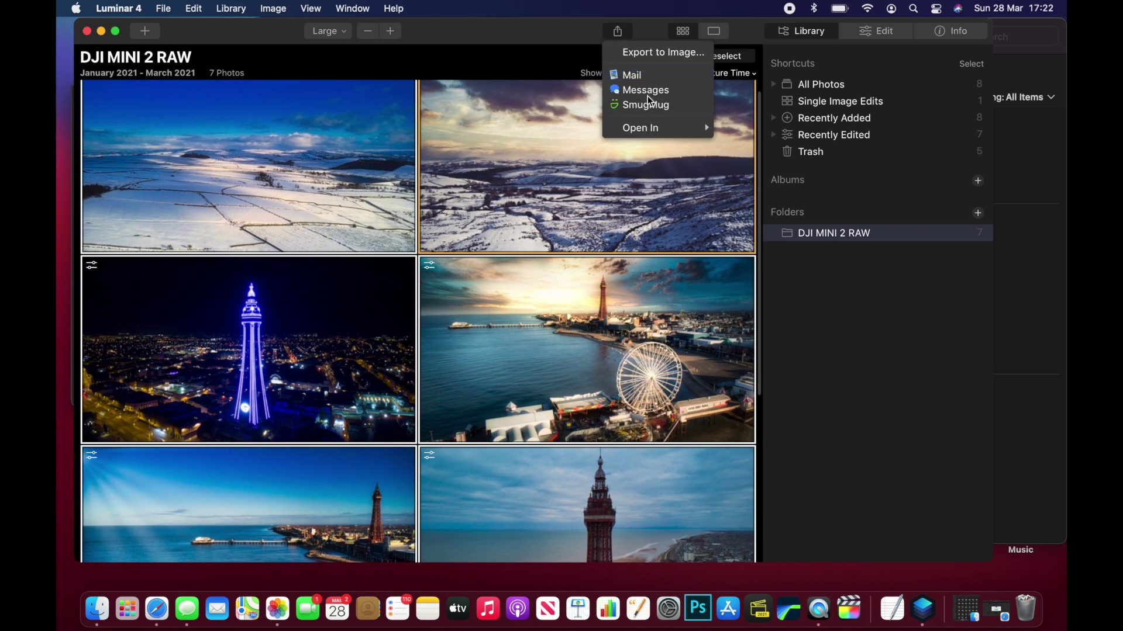
mouse_move(707, 128)
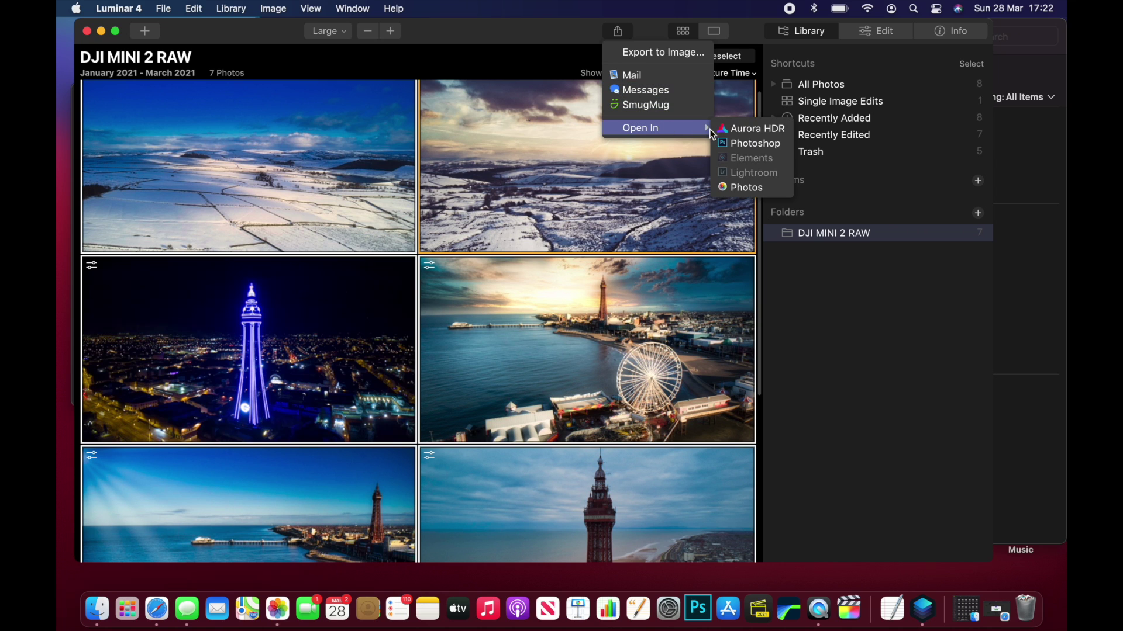
left_click(745, 189)
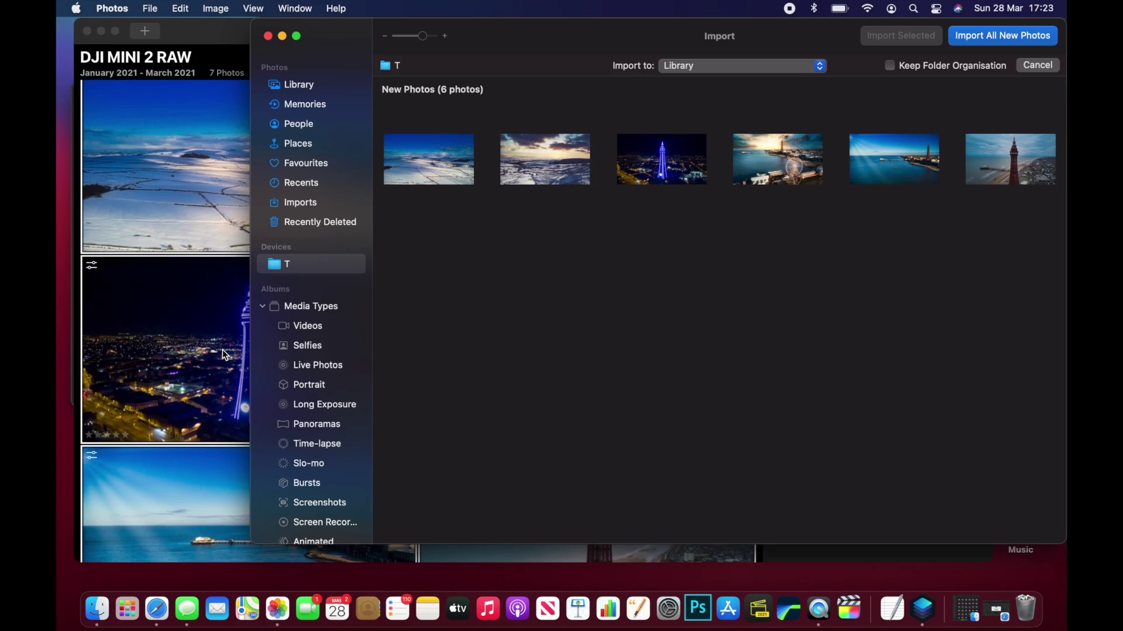
left_click(297, 201)
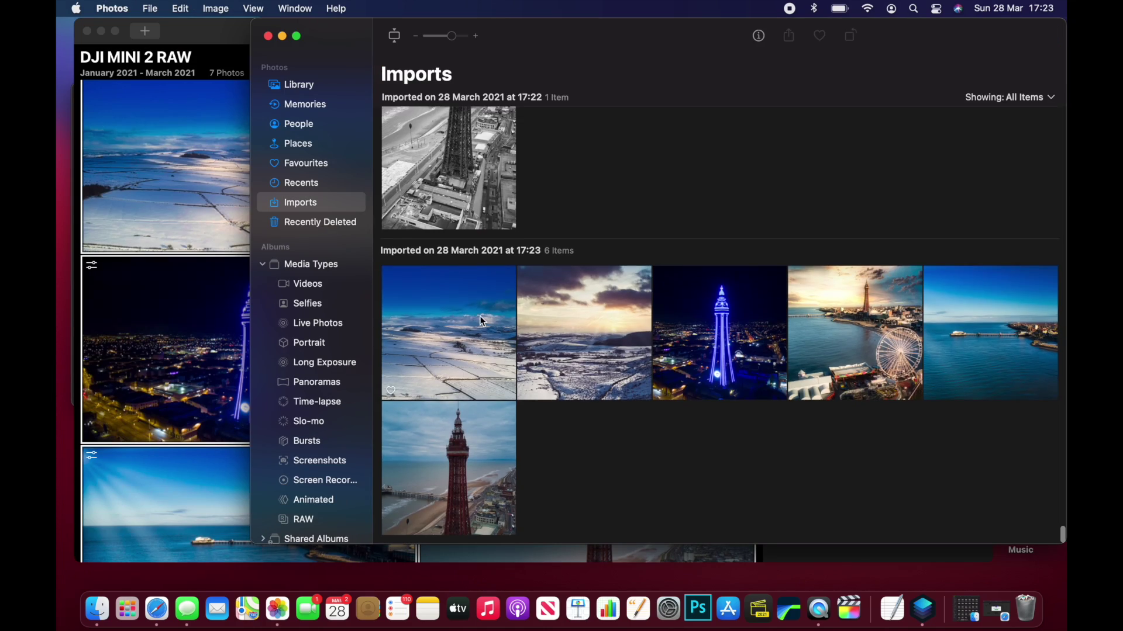
double_click(480, 316)
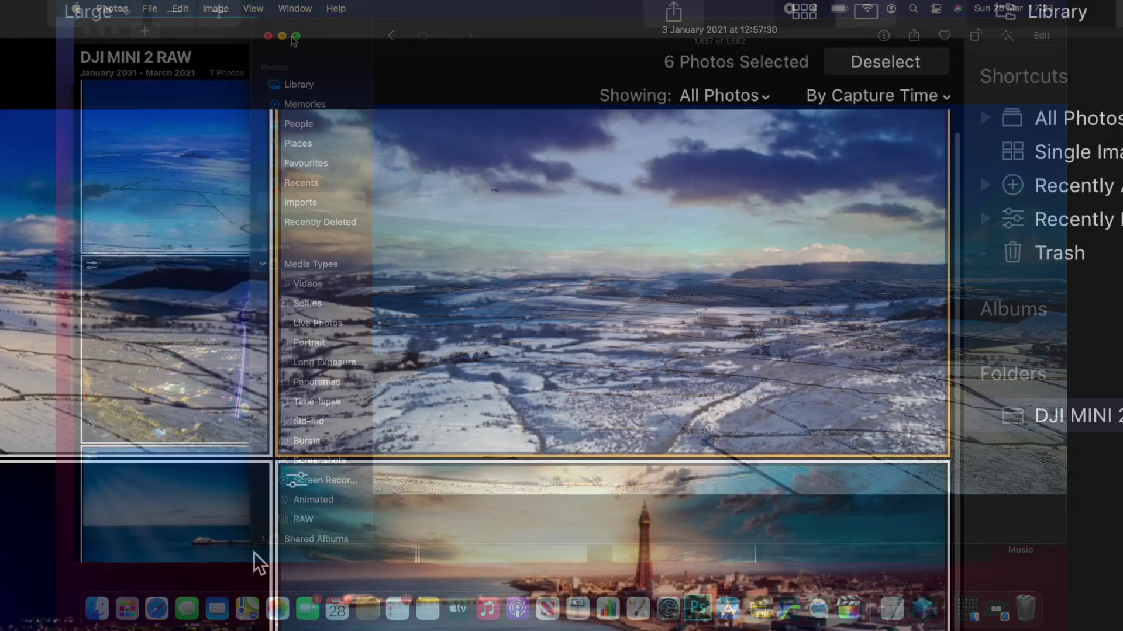
Open Spotlight and type 'thanks for watching guys!!!!!!!!'.
key("super+space")
type("thanks ")
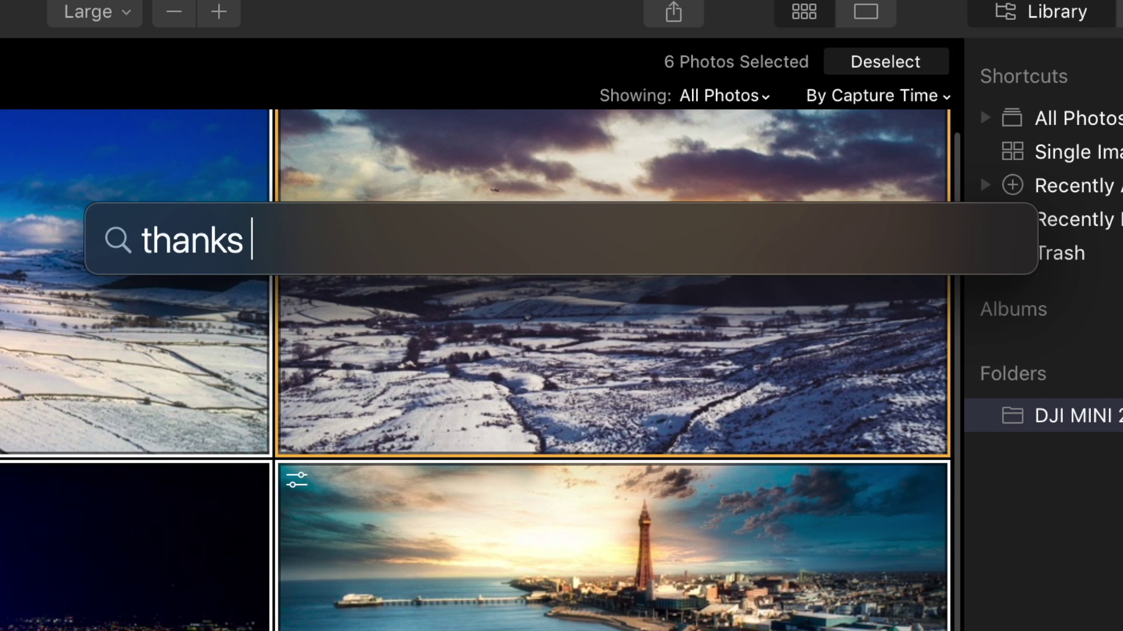
type("for watching ")
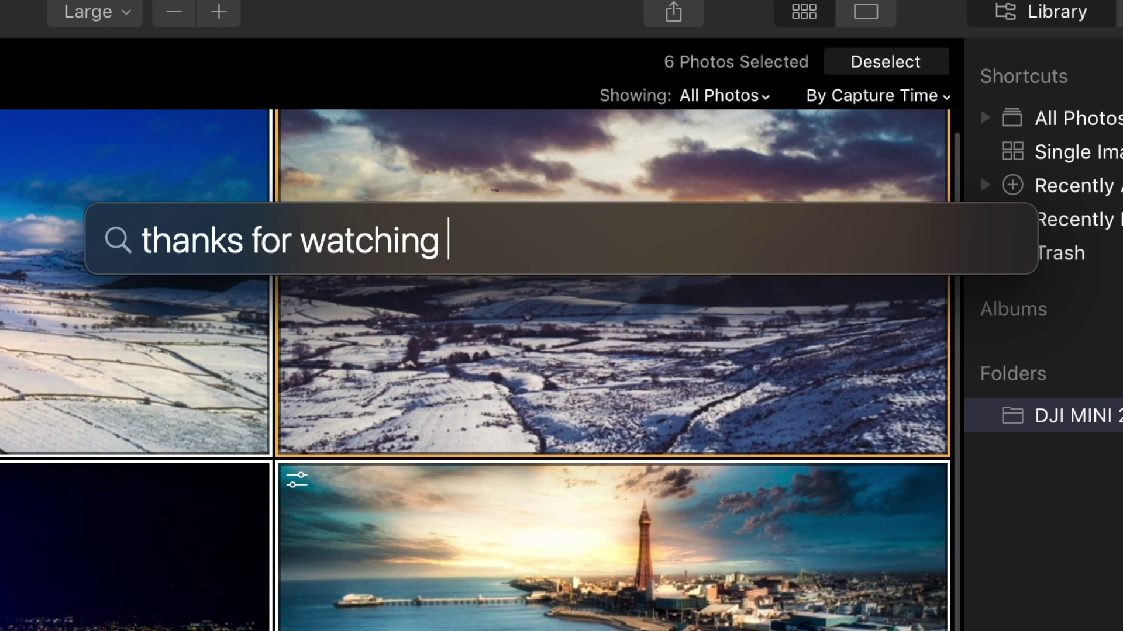
type("guys!!!!!!!!")
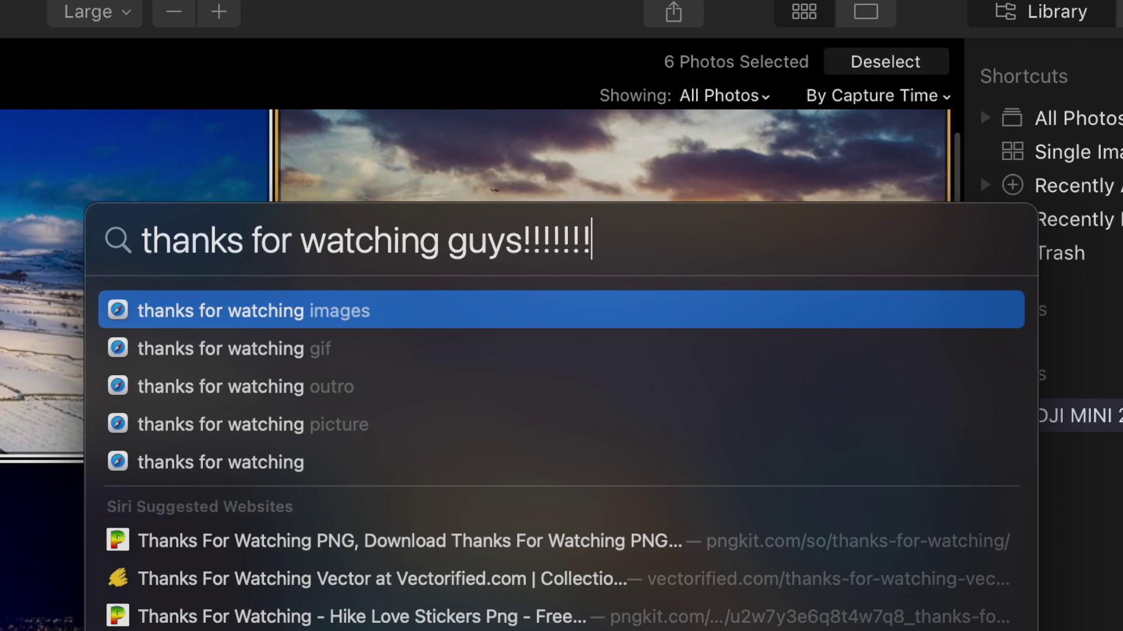